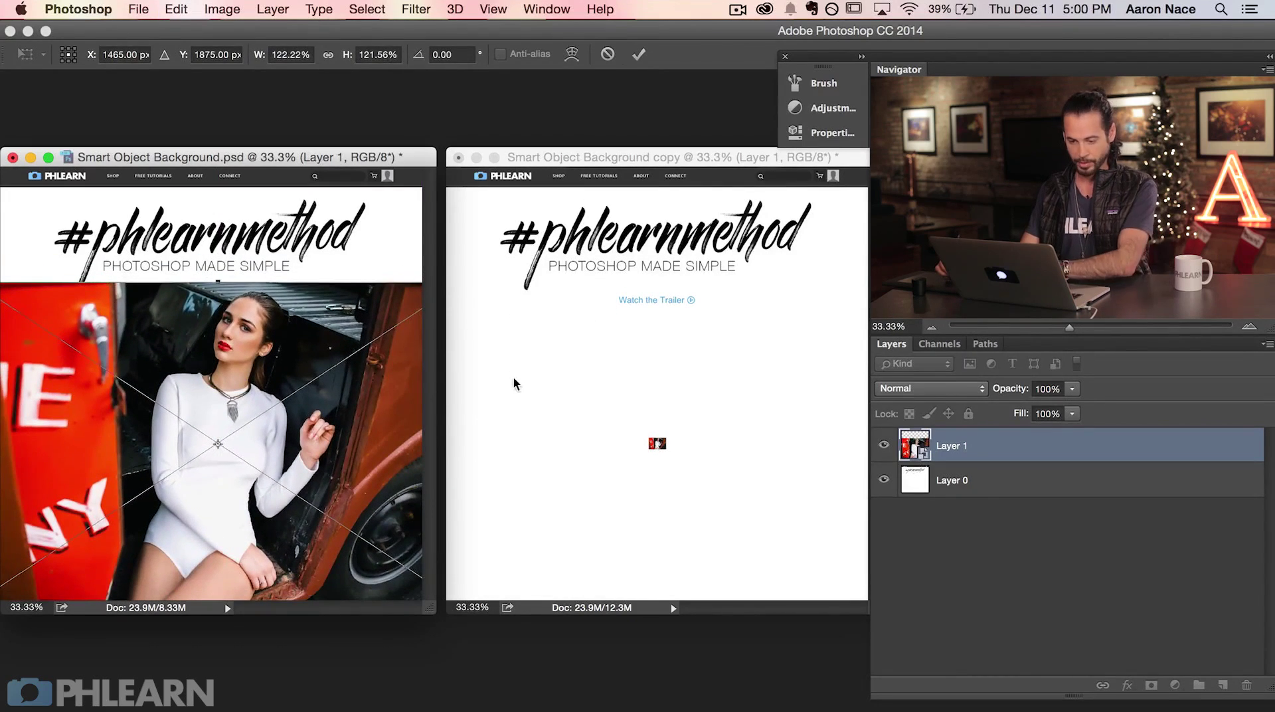
Step: Commit the original's resize, then scale the copy's tiny pasted photo up to fill the page
key("Return")
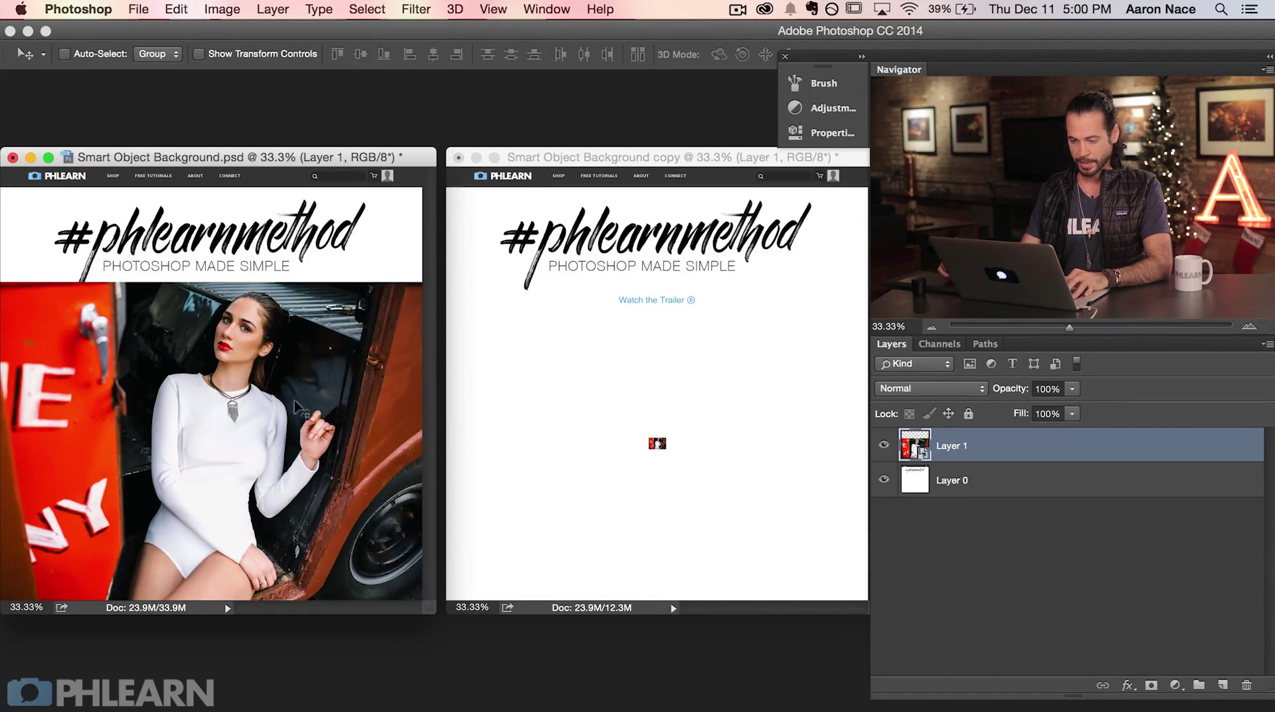
left_click(696, 454)
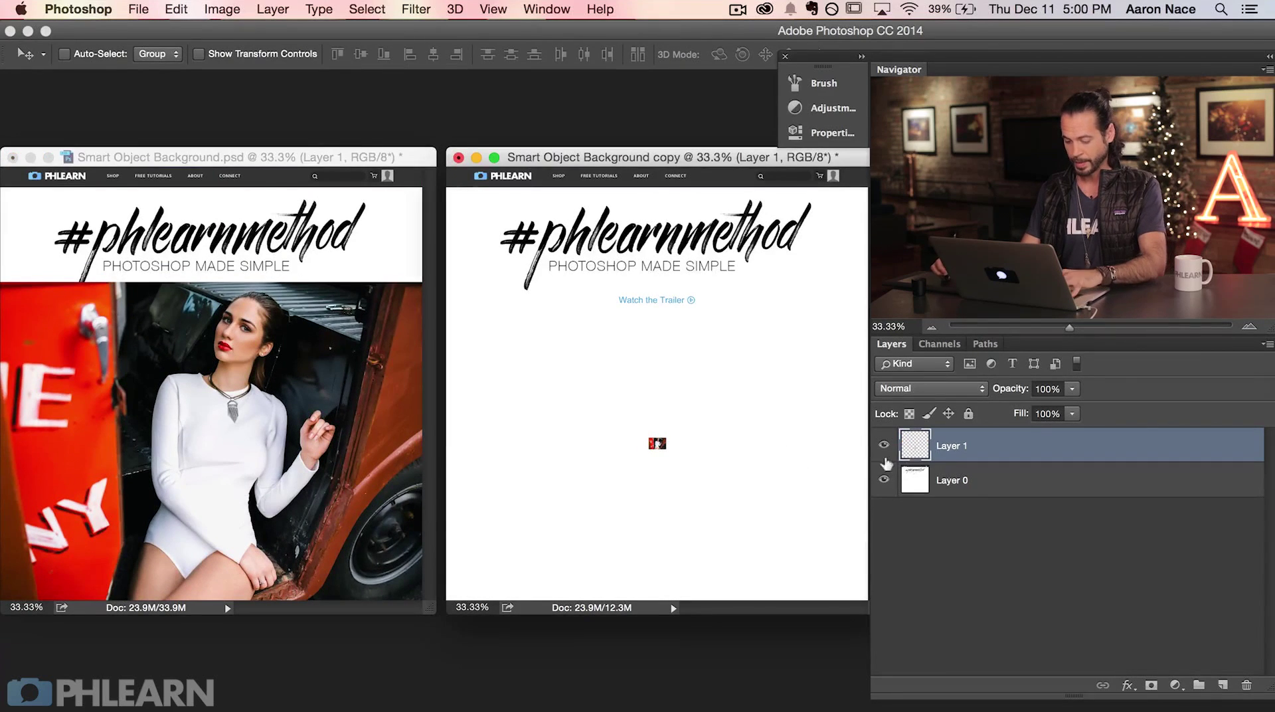
key("super+t")
left_click_drag(673, 432, 874, 280)
key("Return")
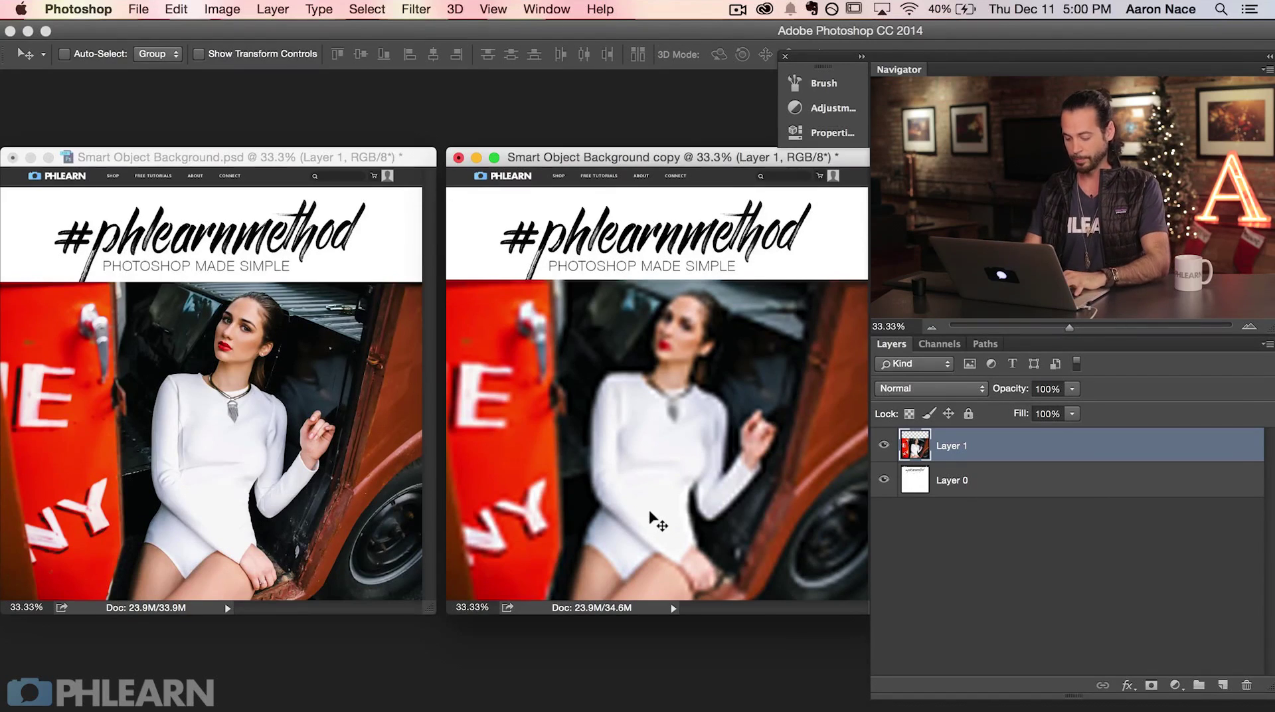
Step: View the copy mockup full screen and zoomed in to inspect the blurry photo
key("f")
key("super+equal")
left_click_drag(649, 518, 530, 508)
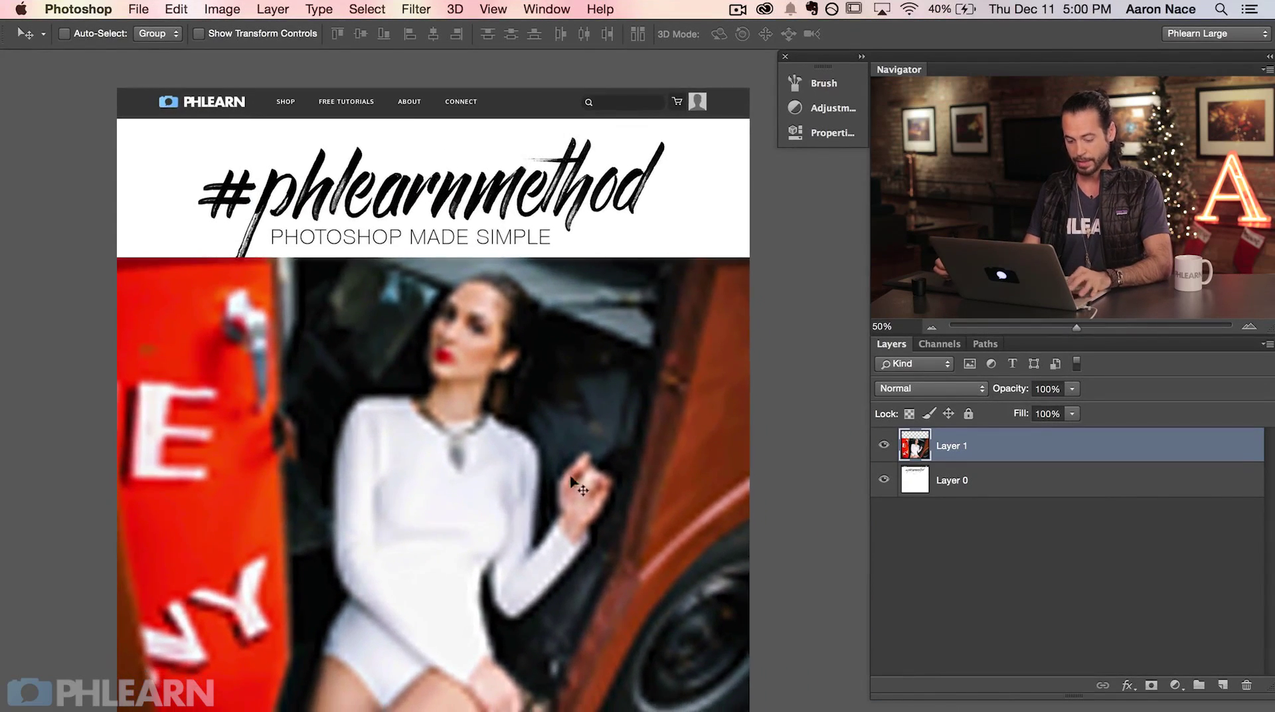
Step: Return to the layered original mockup at 50% zoom and pan across its sharp photo
key("ctrl+Tab")
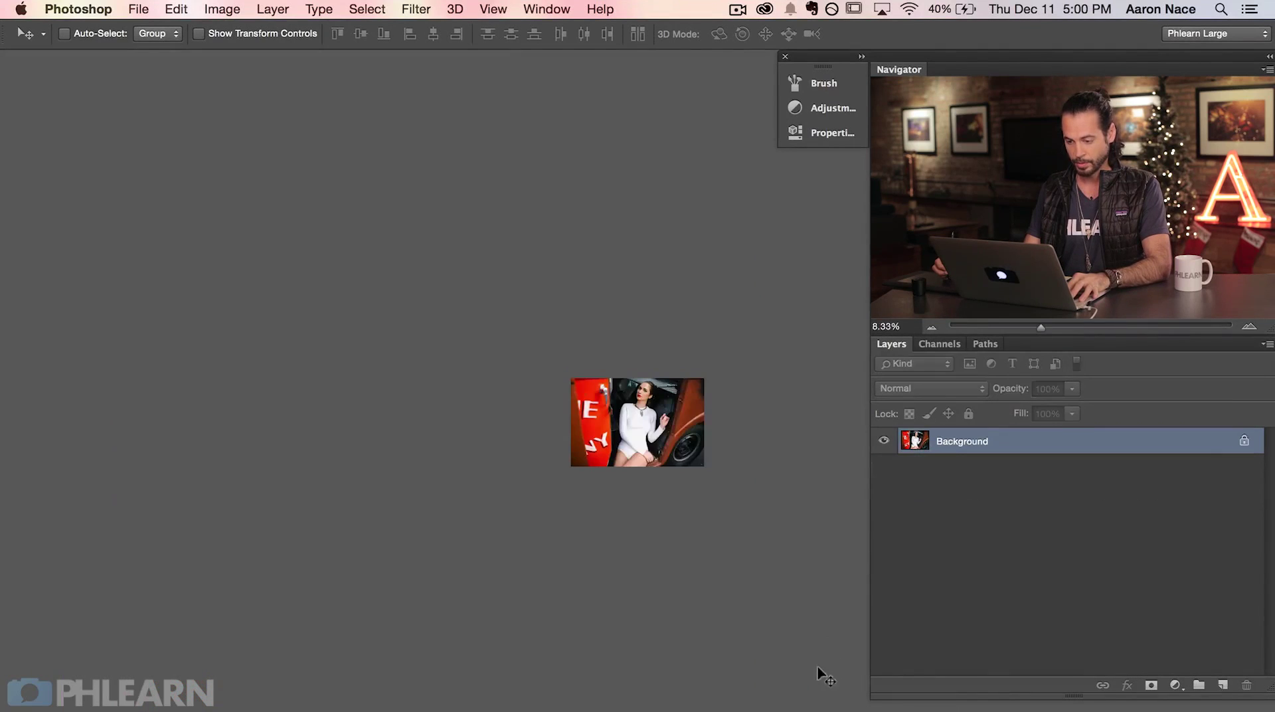
key("ctrl+Tab")
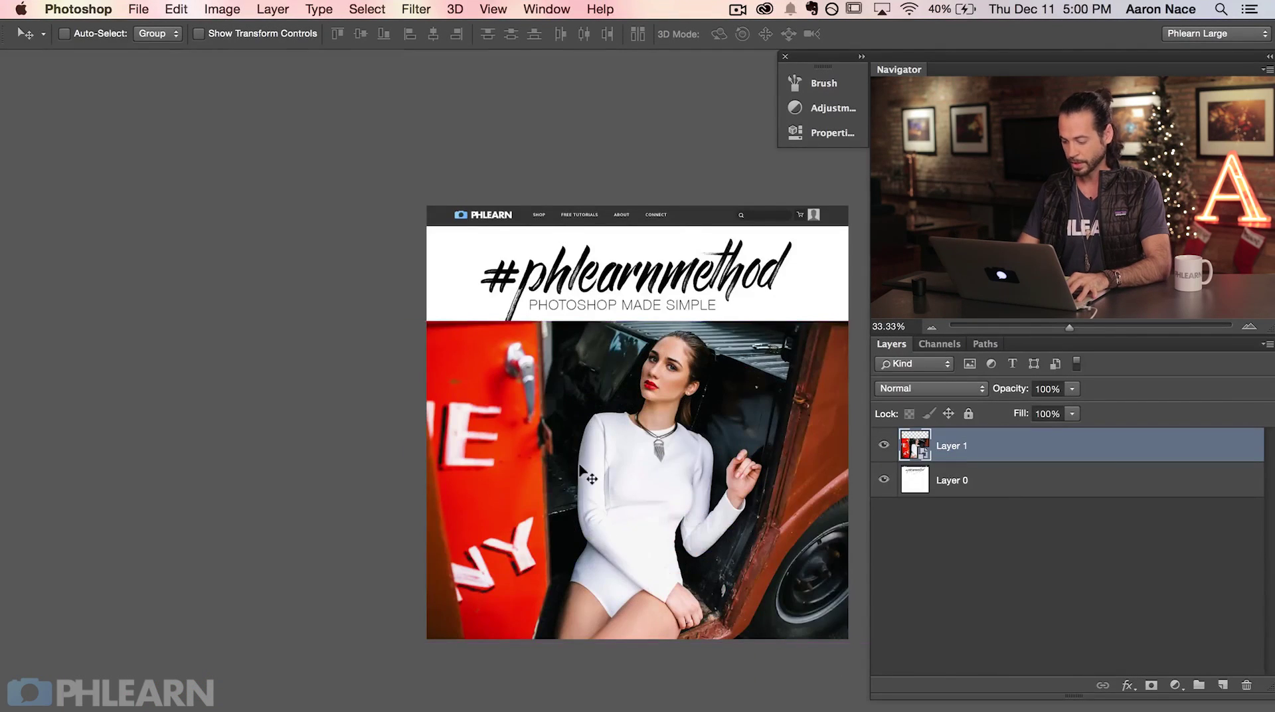
key("ctrl+plus")
left_click_drag(647, 463, 456, 457)
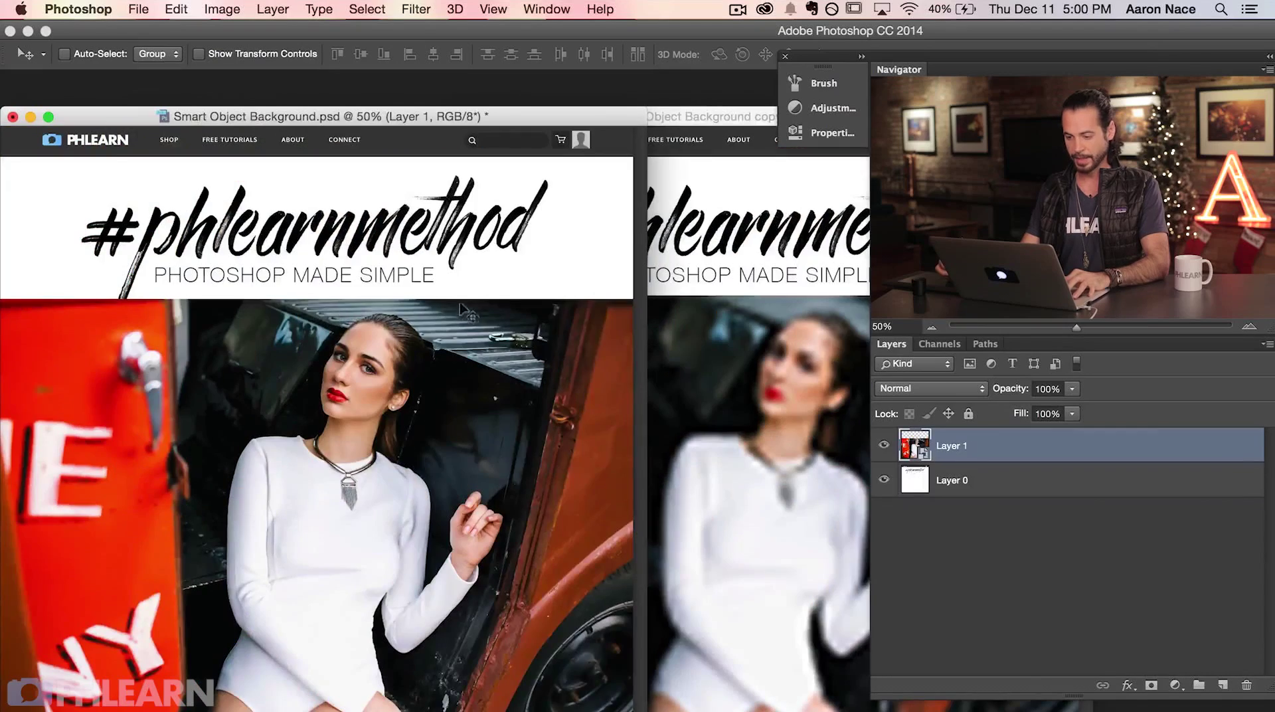
Step: Set both mockup windows to 33.33% zoom and extend each window downward
key("super+minus")
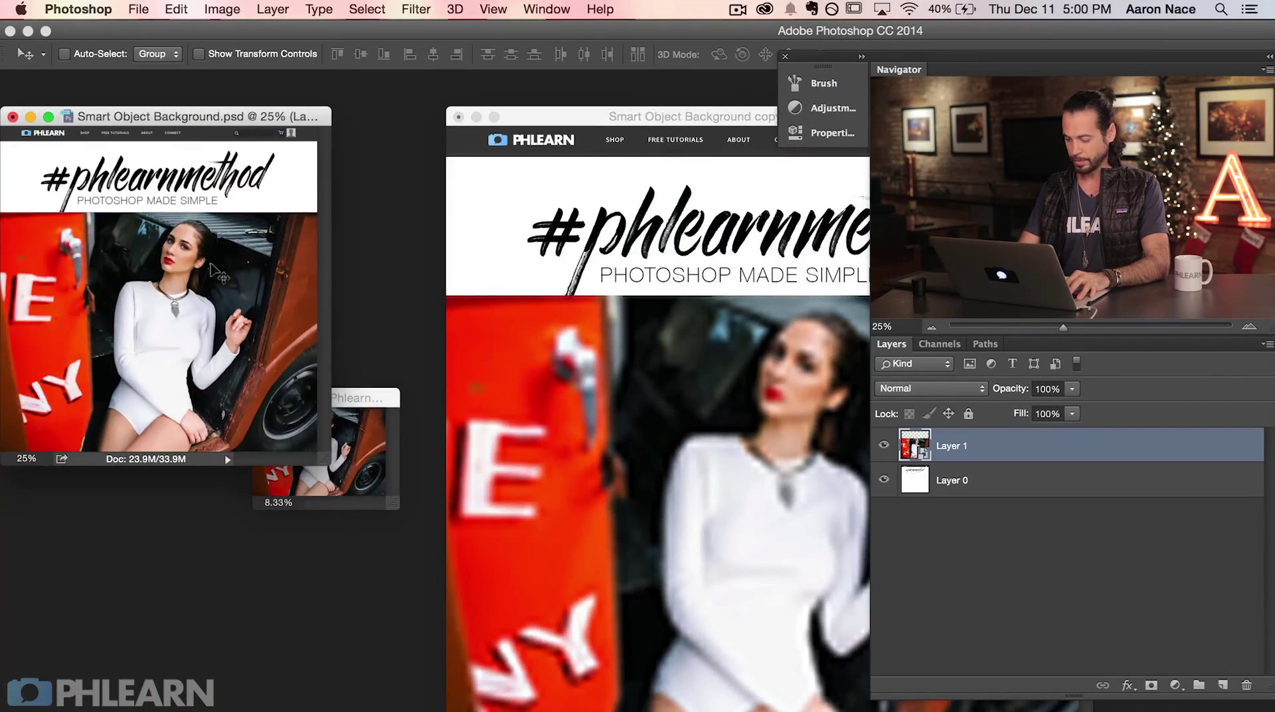
key("super+plus")
left_click(578, 117)
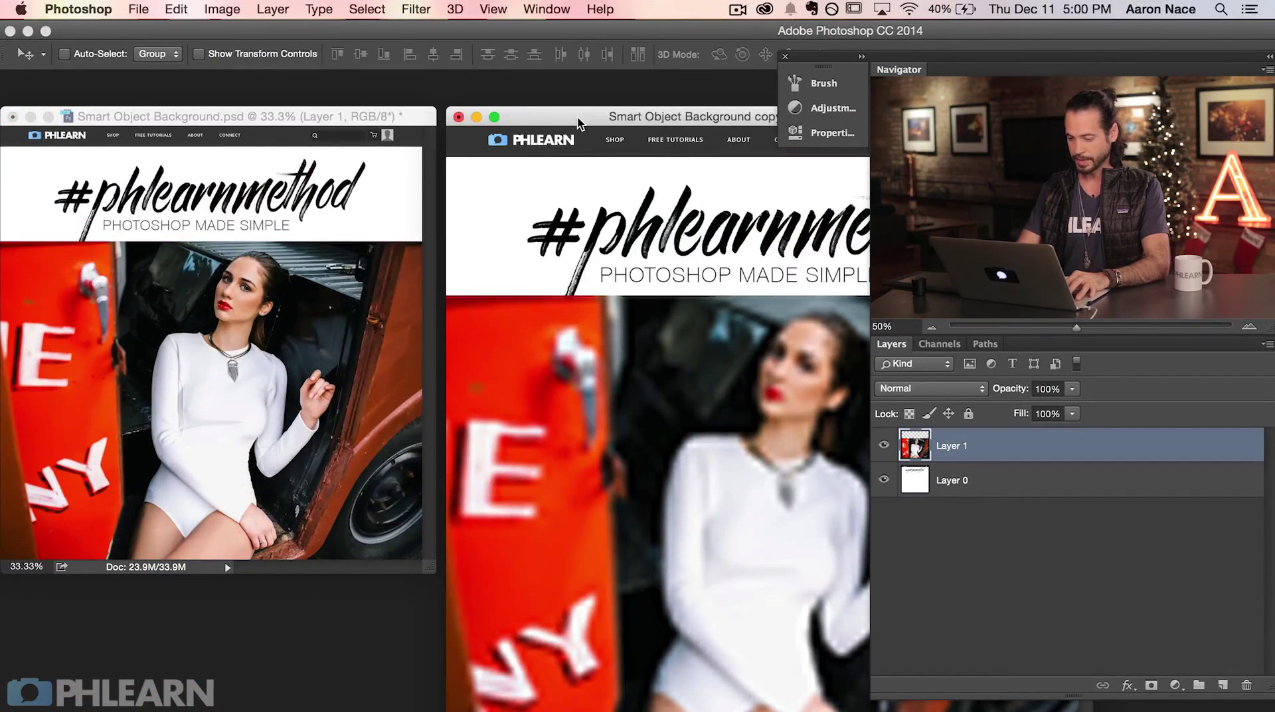
key("super+minus")
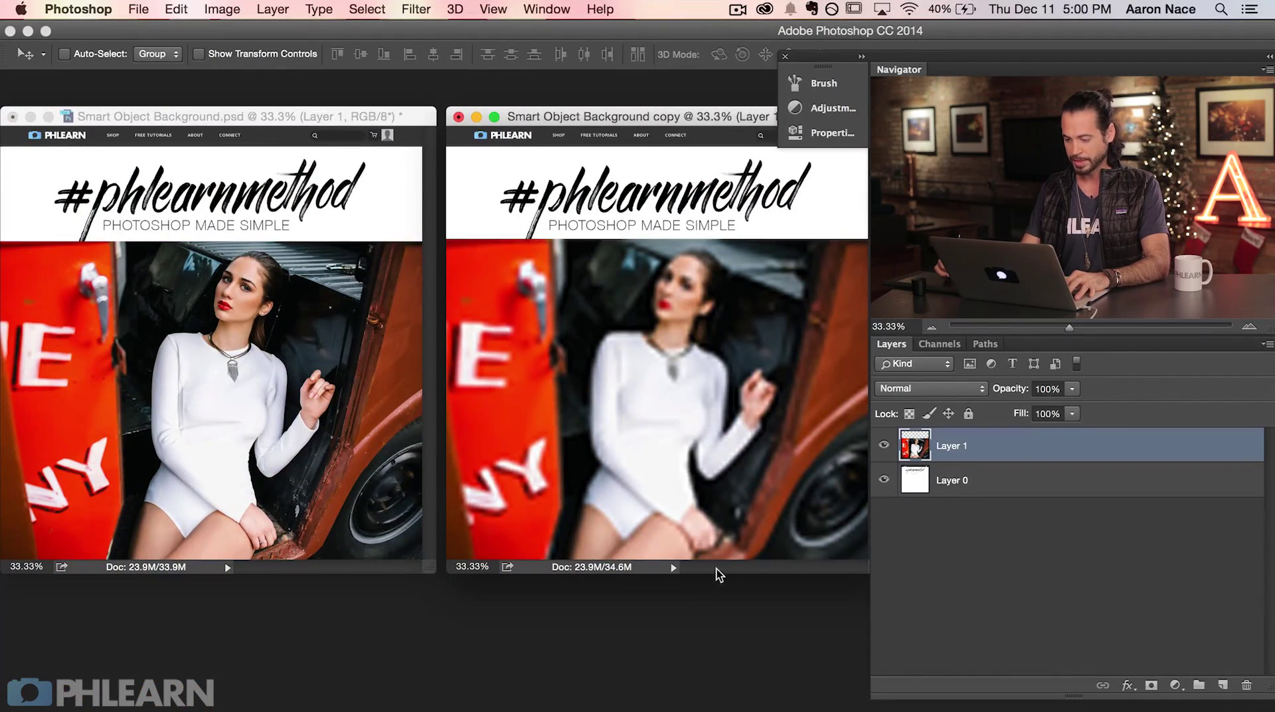
left_click_drag(720, 575, 717, 691)
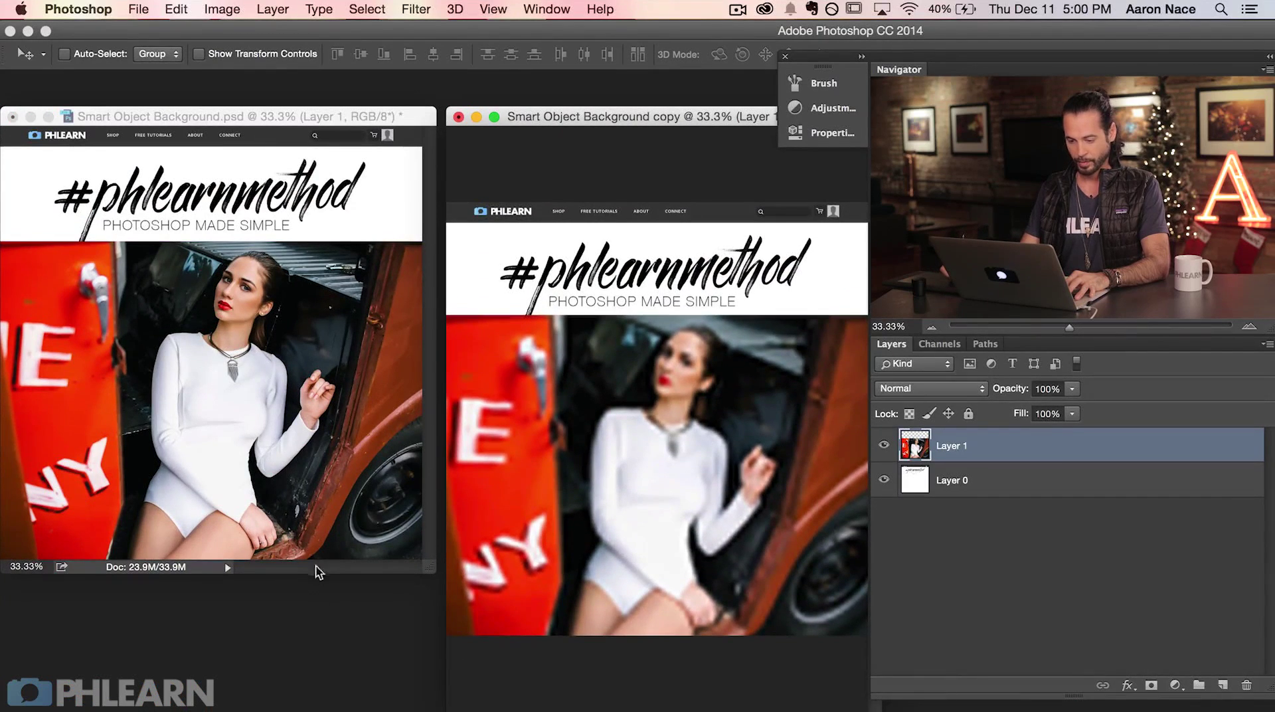
left_click_drag(319, 573, 319, 710)
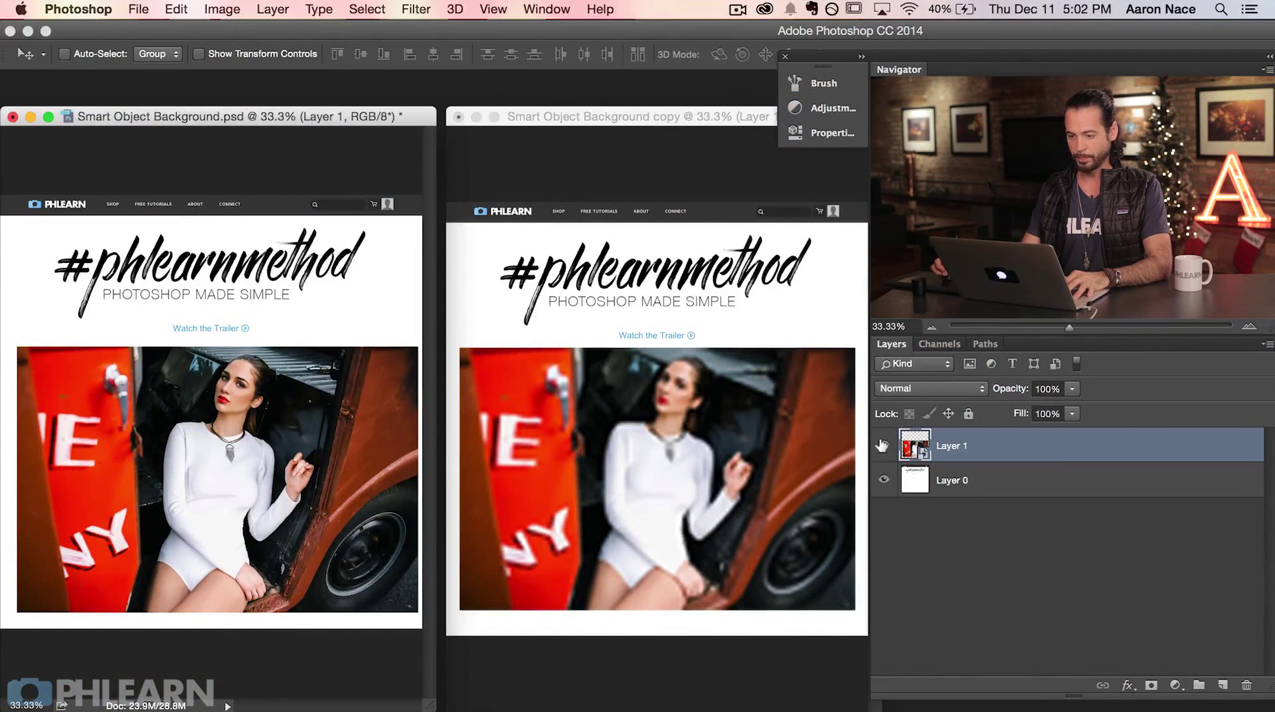
Step: Apply a 50-pixel Gaussian Blur smart filter to the original mockup's photo
left_click(417, 10)
mouse_move(452, 221)
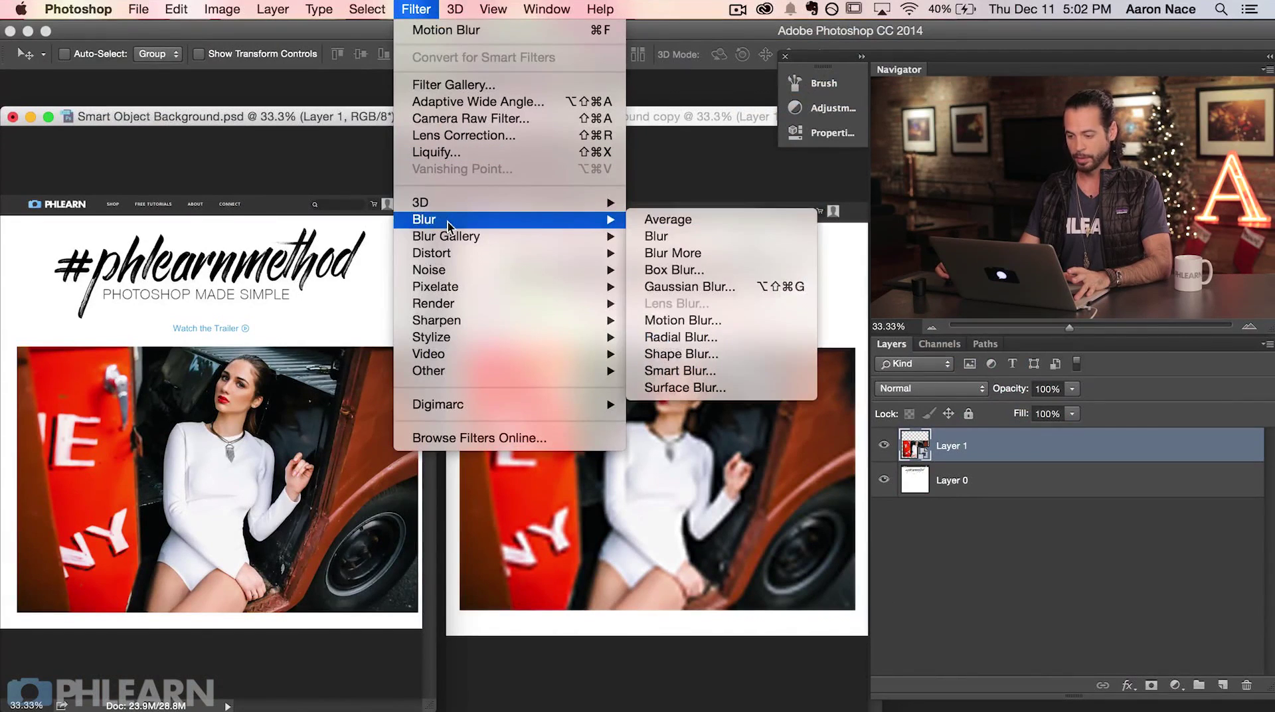
left_click(735, 293)
left_click_drag(531, 562, 551, 565)
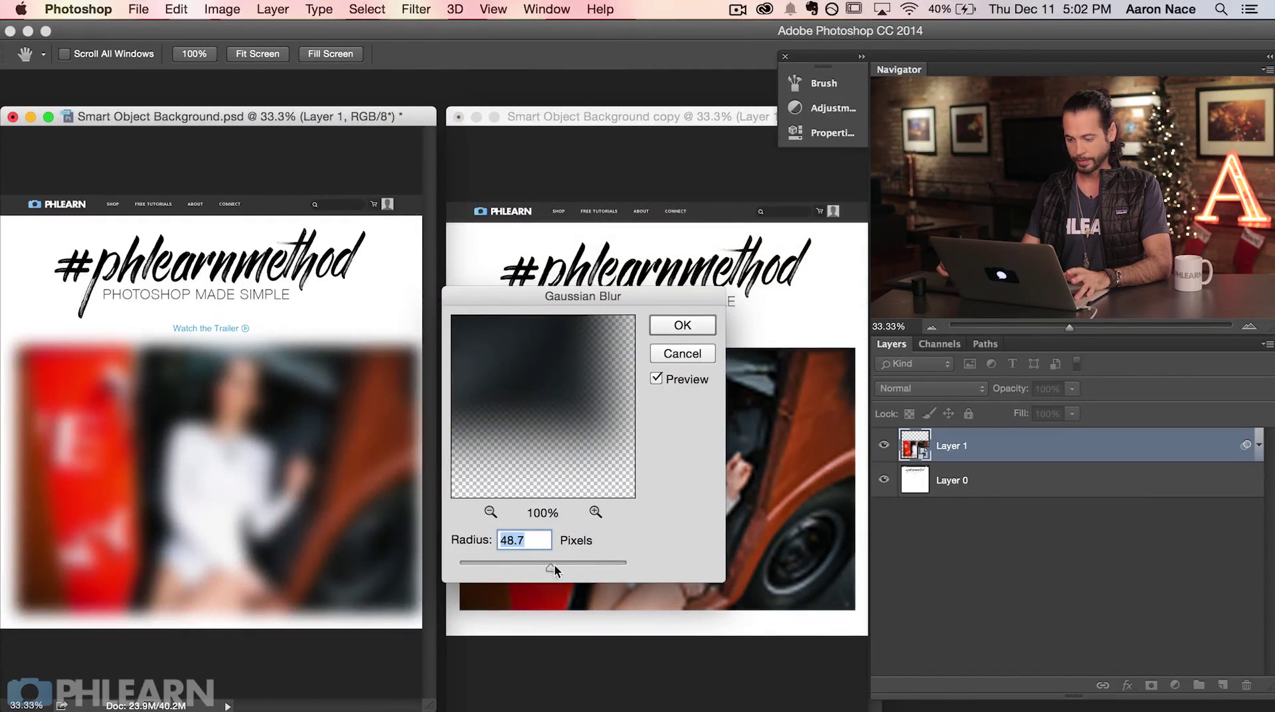
type("50")
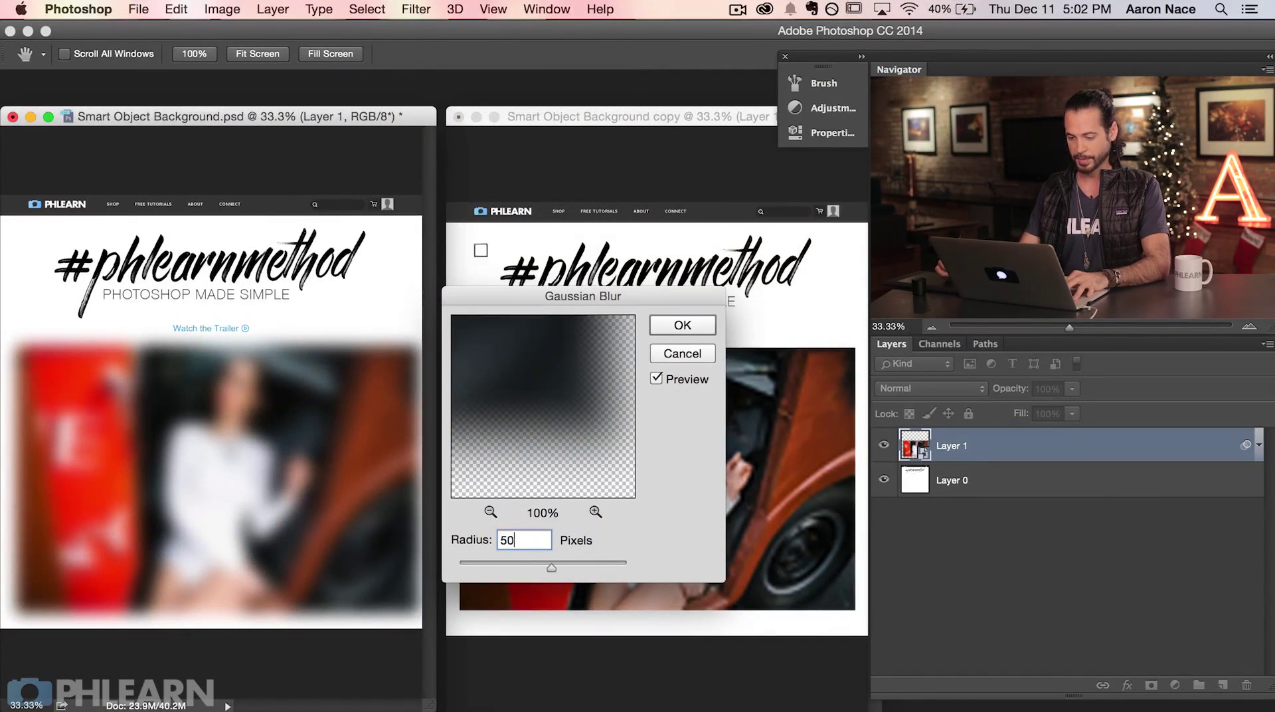
left_click(689, 326)
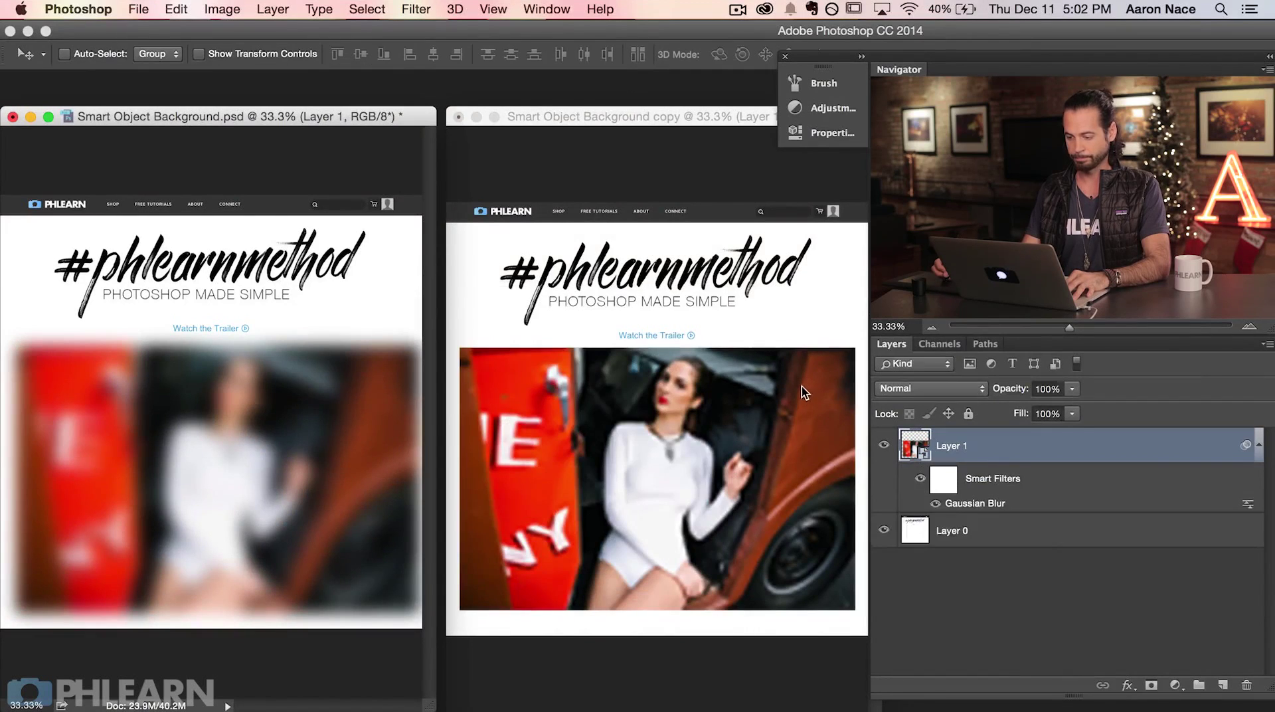
left_click(743, 324)
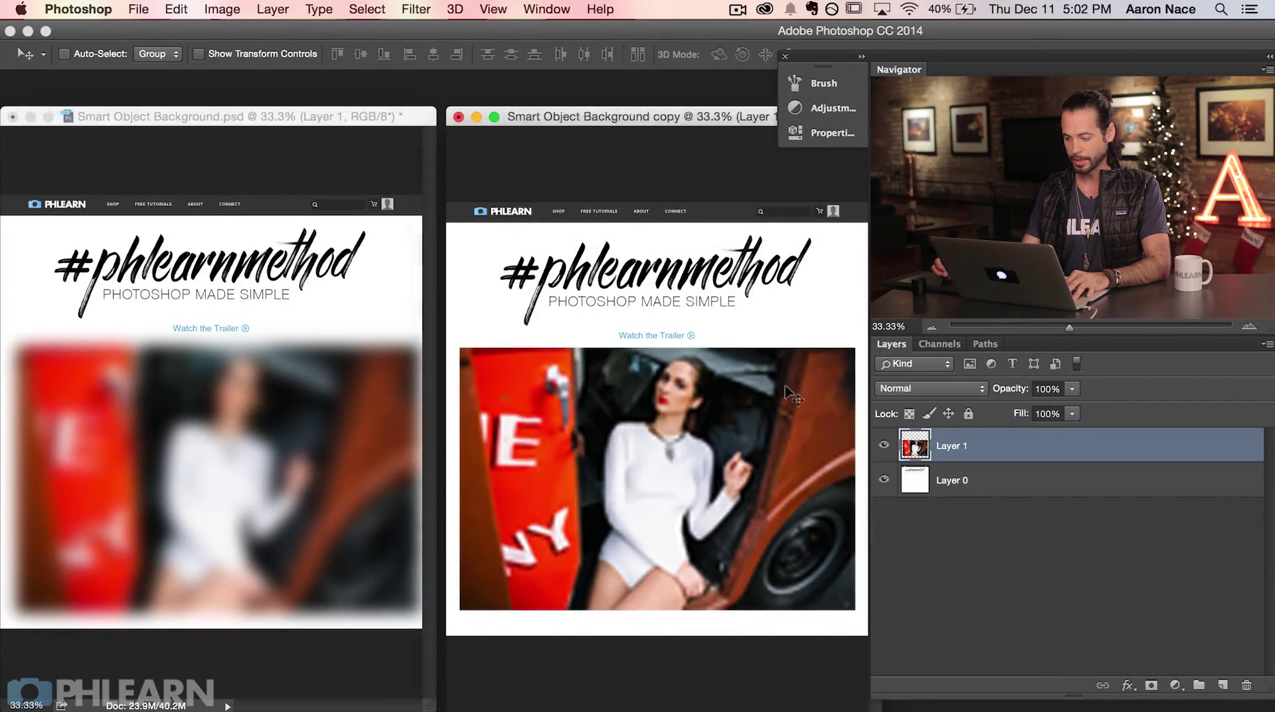
Step: Reapply Gaussian Blur to the copy's photo, then toggle the original's blur filter off and on
left_click(416, 9)
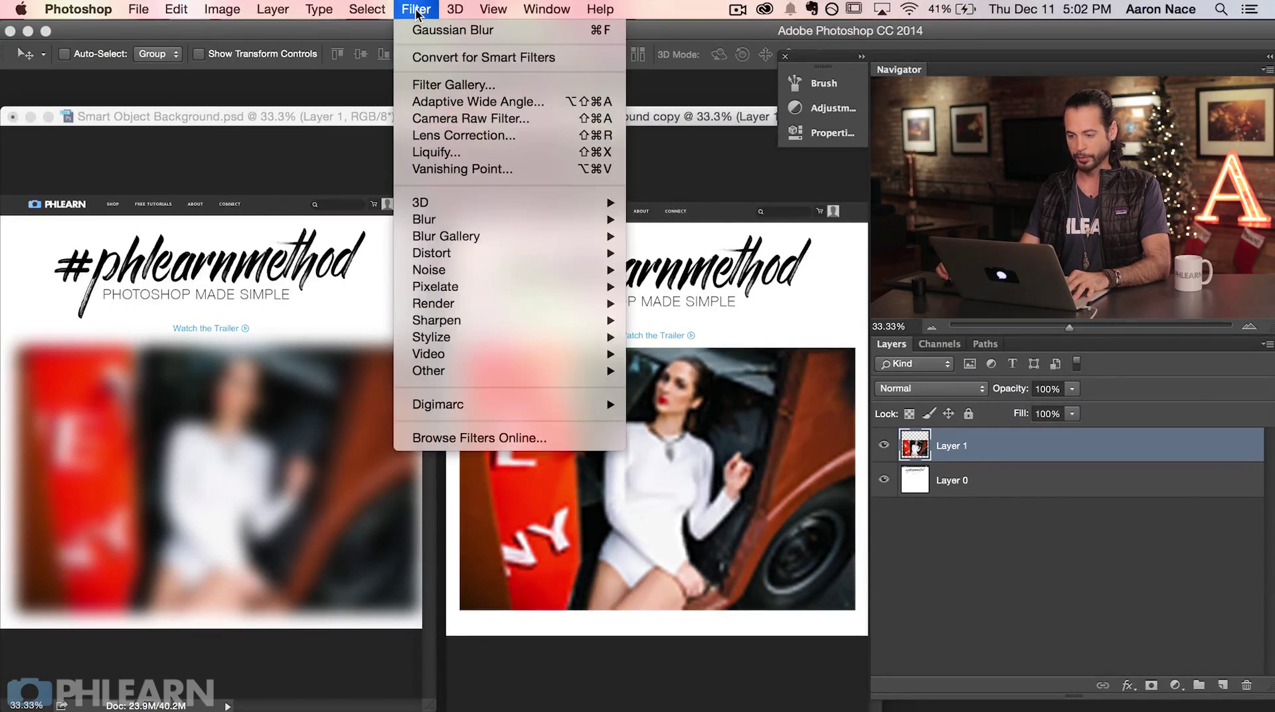
left_click(429, 30)
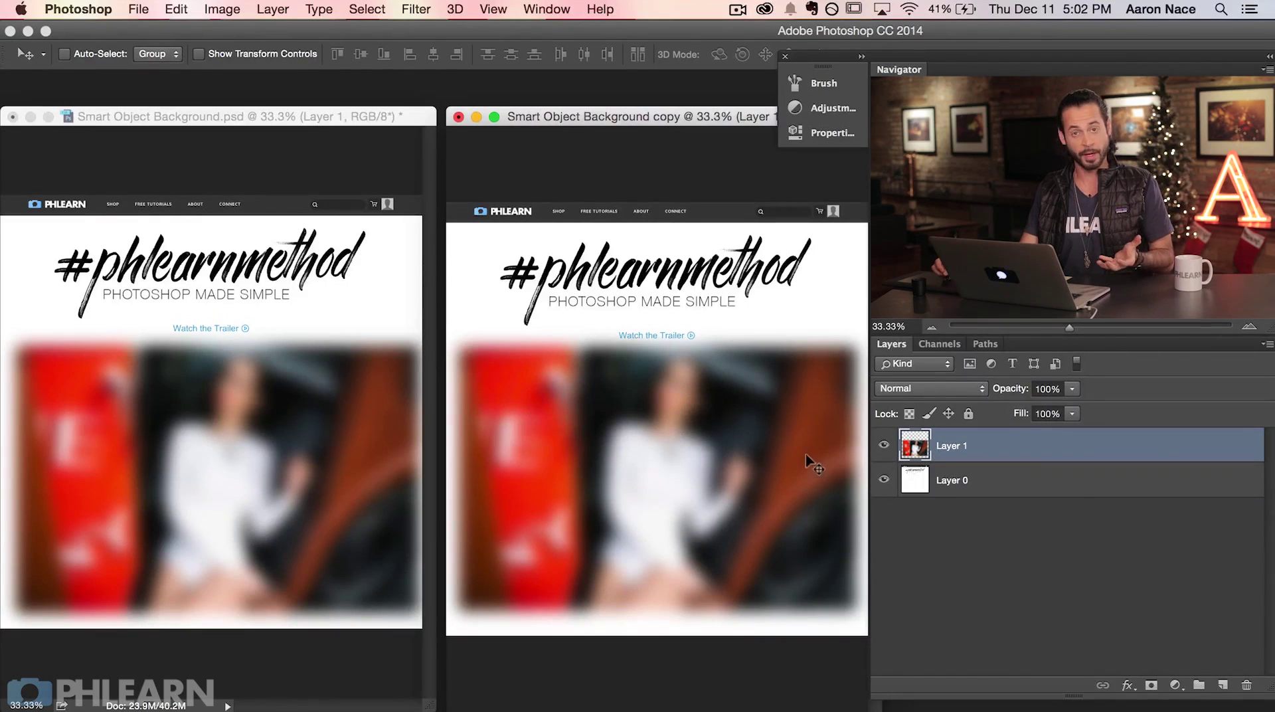
left_click(343, 293)
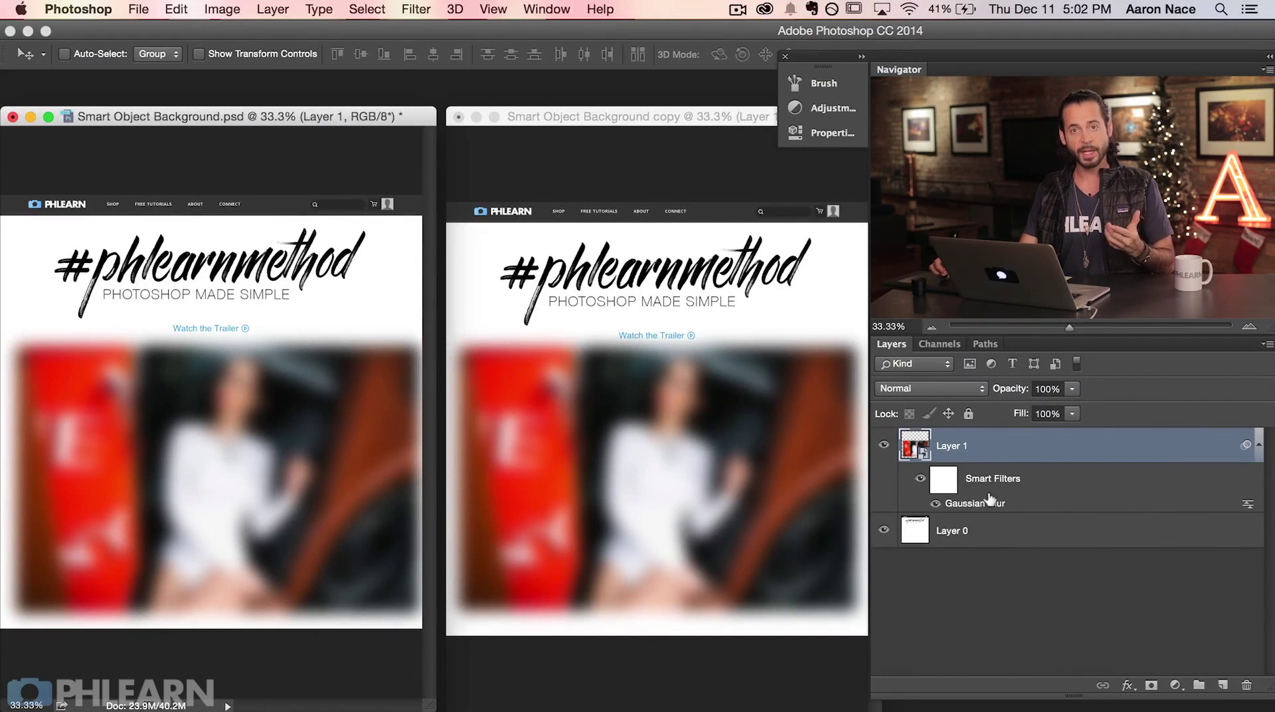
left_click(934, 504)
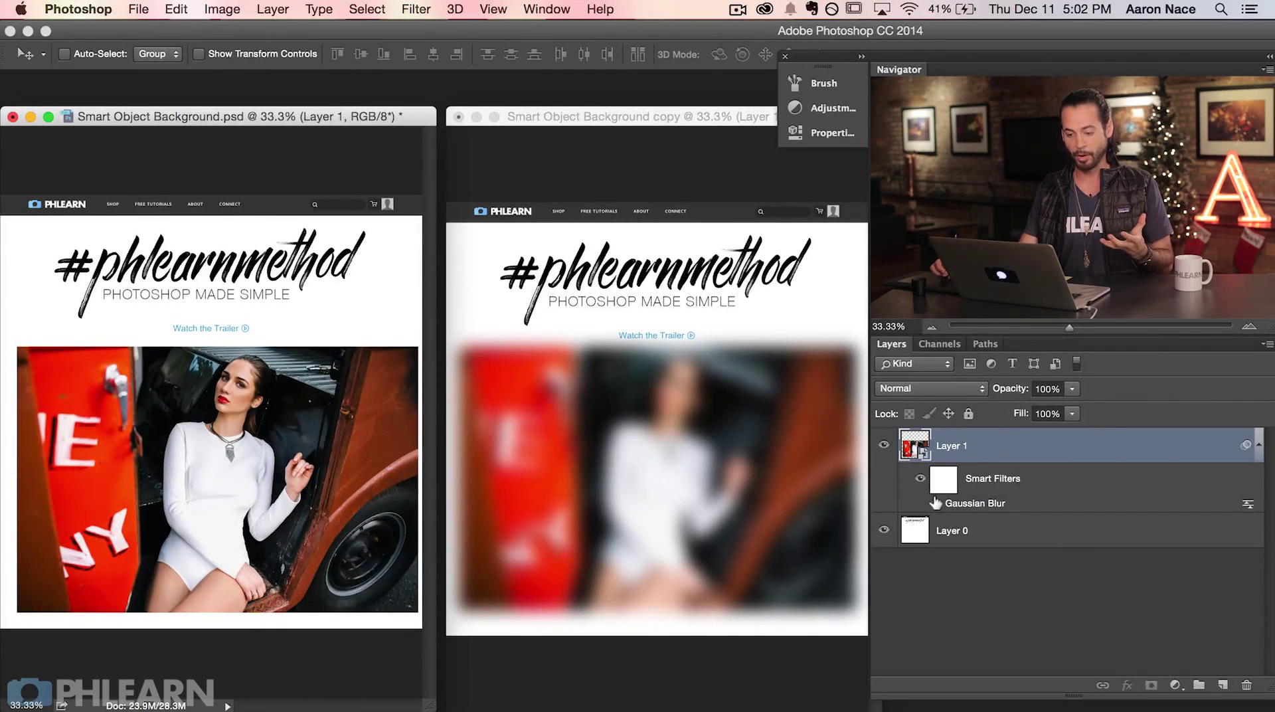
left_click(935, 503)
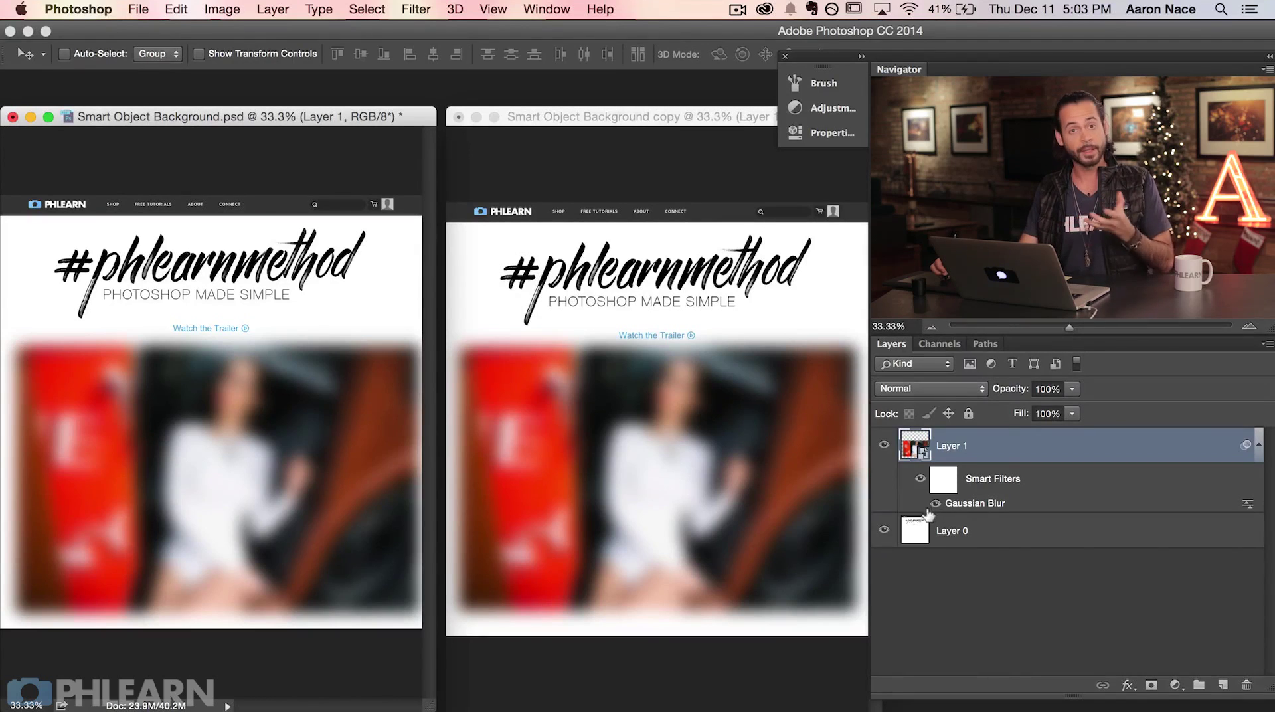
Step: Try several Gaussian Blur radii, applying it at about 13.4 pixels
double_click(981, 502)
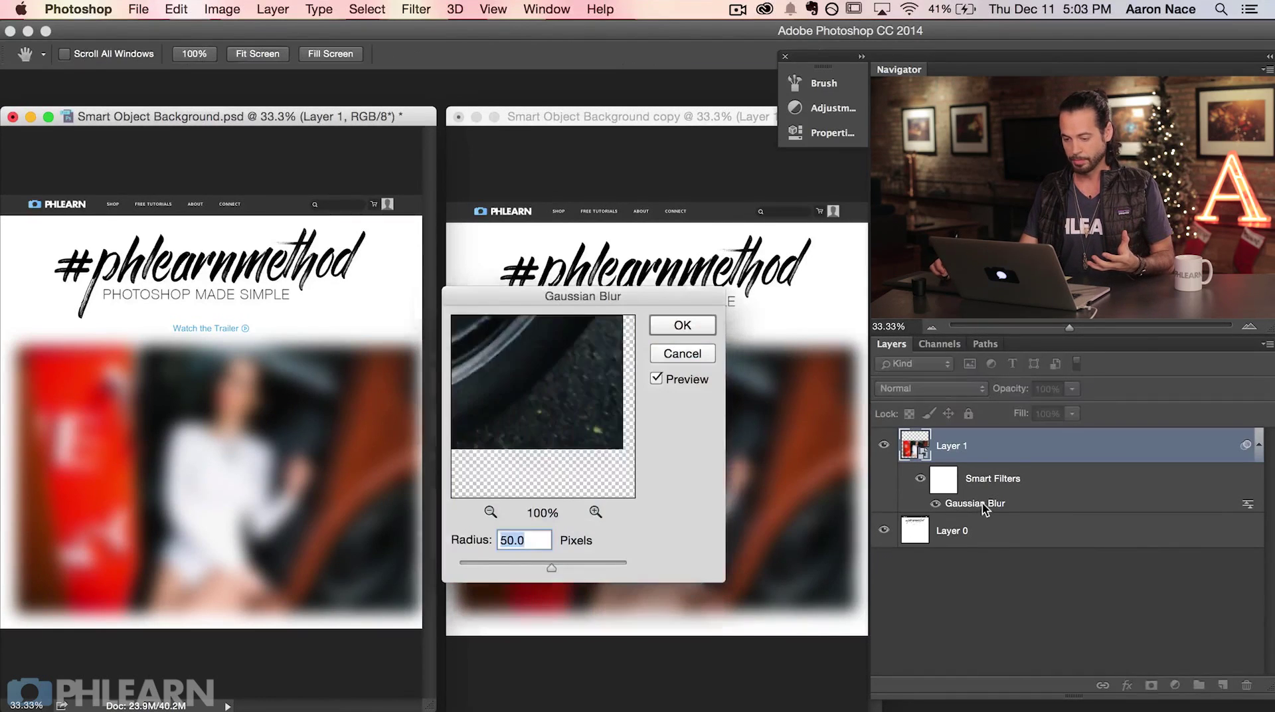
left_click(512, 562)
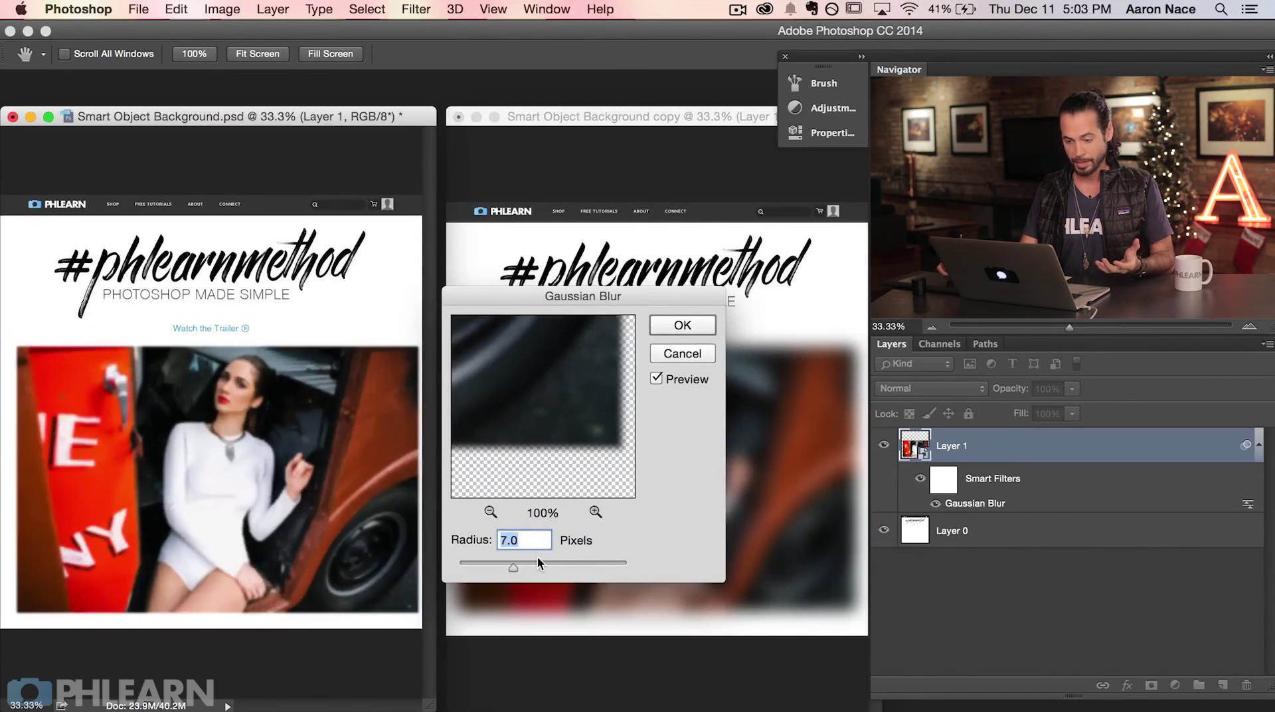
left_click_drag(519, 562, 481, 564)
left_click(563, 562)
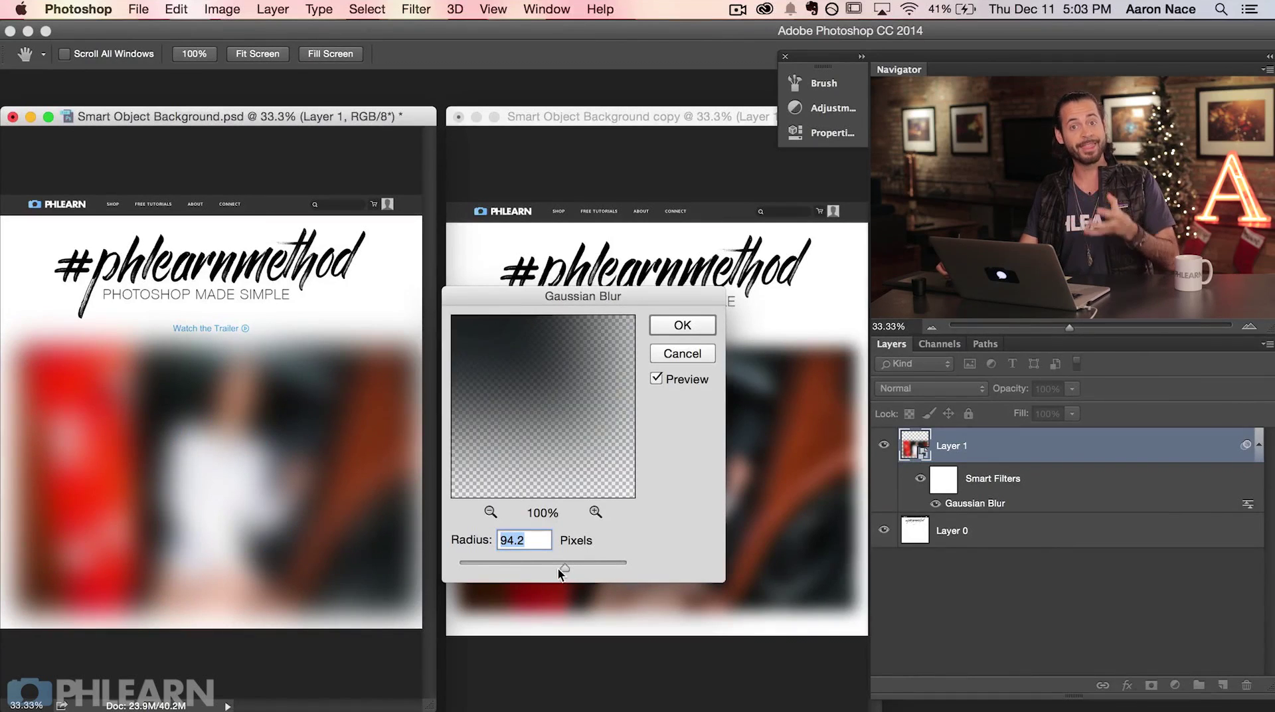
left_click_drag(546, 563, 528, 564)
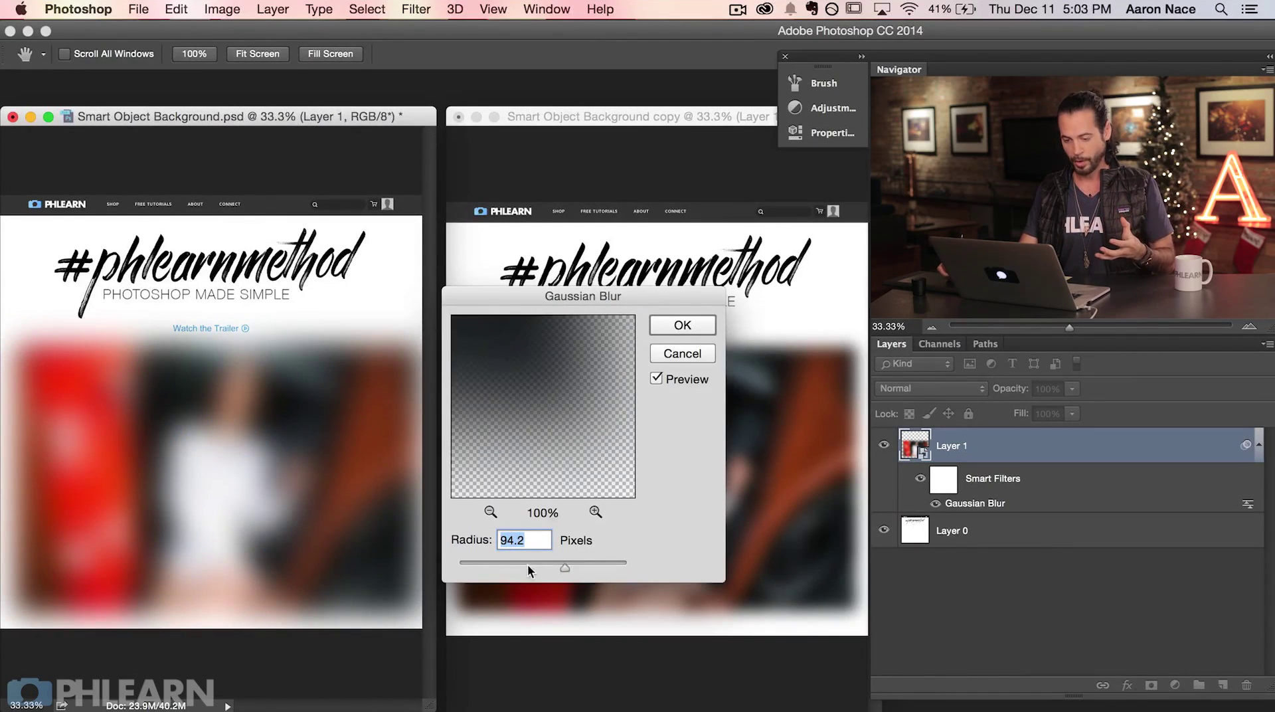
left_click(687, 326)
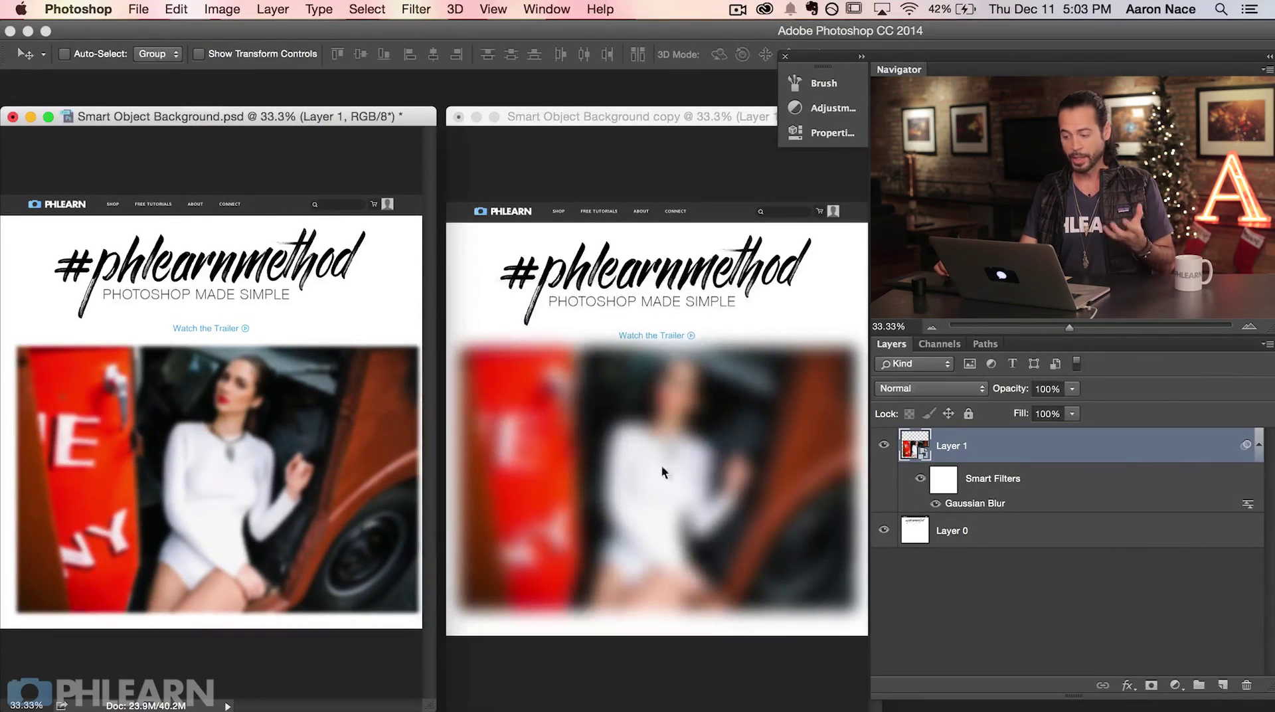
Step: Raise the Gaussian Blur radius to 100.1 pixels and select the smart filter mask
double_click(977, 502)
left_click_drag(528, 564, 565, 561)
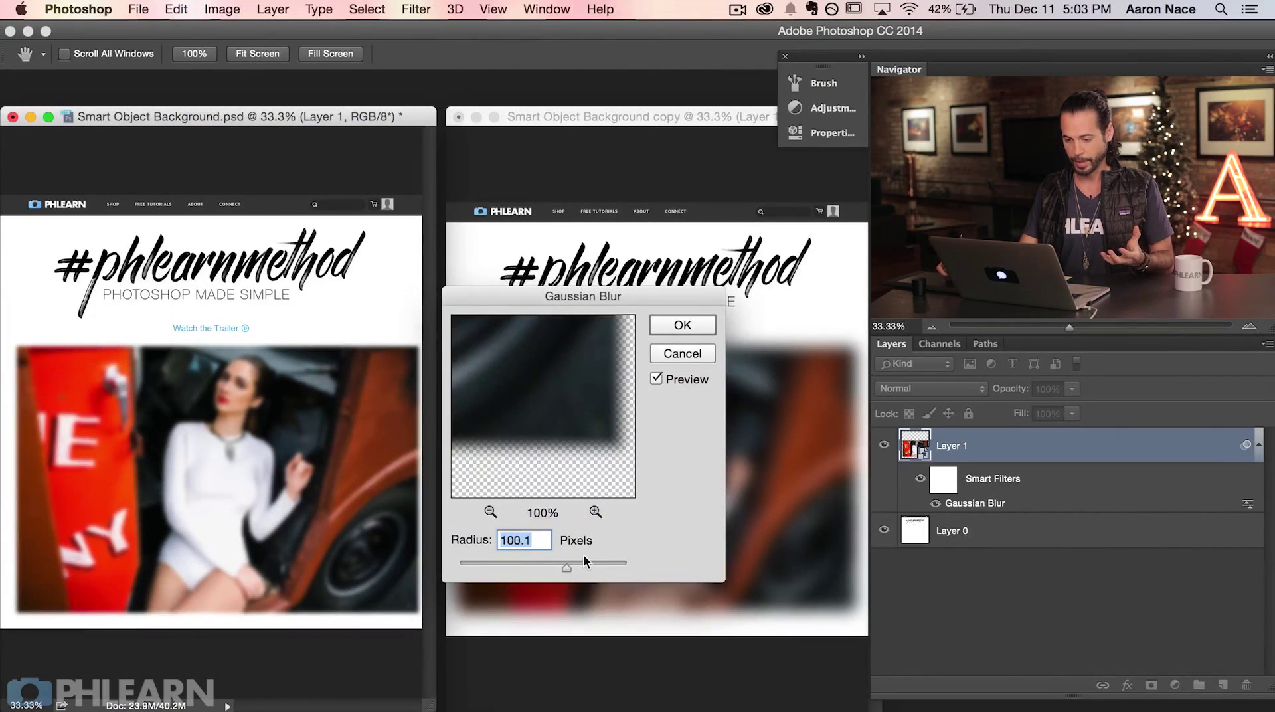
left_click(687, 326)
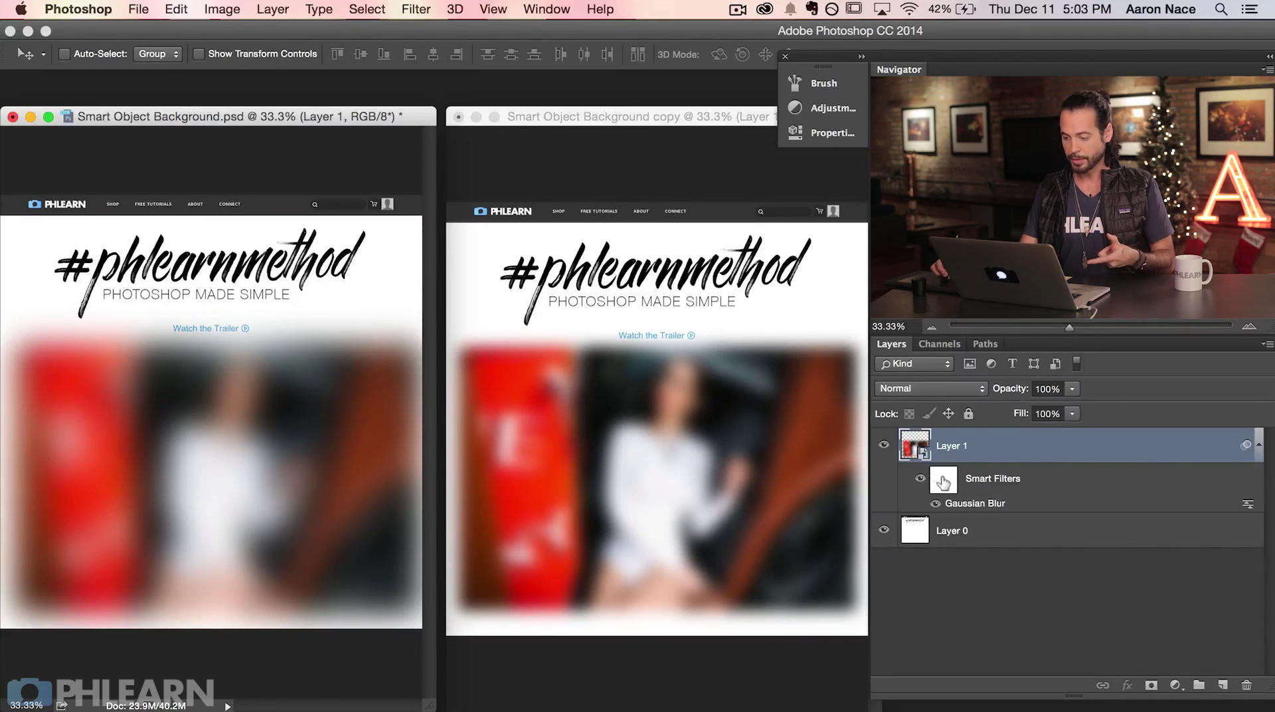
left_click(943, 483)
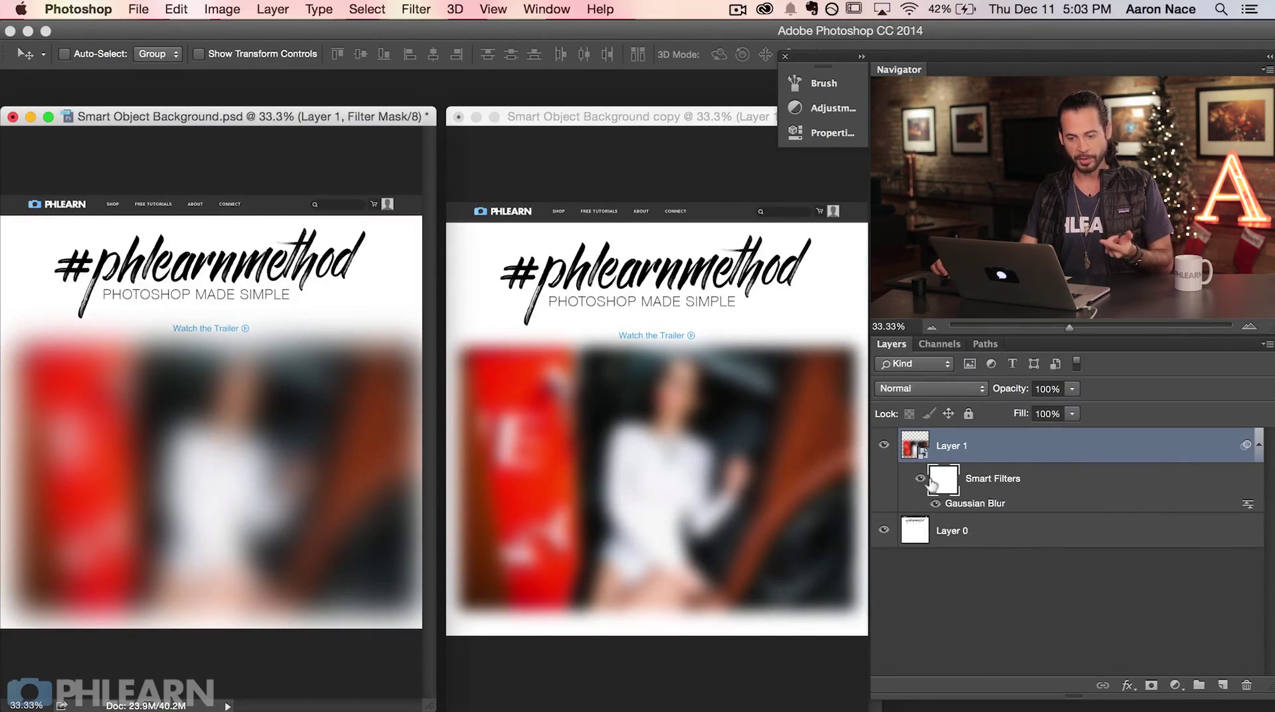
Step: With an enlarged brush, paint the blur off the woman's face, then back over the door
key("b")
key("bracketright")
key("bracketright")
key("bracketright")
mouse_move(246, 428)
left_mouse_down()
mouse_move(253, 406)
mouse_move(305, 385)
mouse_move(359, 428)
mouse_move(265, 432)
mouse_move(199, 411)
mouse_move(299, 479)
mouse_move(265, 518)
mouse_move(199, 465)
left_mouse_up()
mouse_move(371, 478)
left_mouse_down()
mouse_move(372, 538)
mouse_move(399, 412)
mouse_move(372, 385)
mouse_move(279, 511)
left_mouse_up()
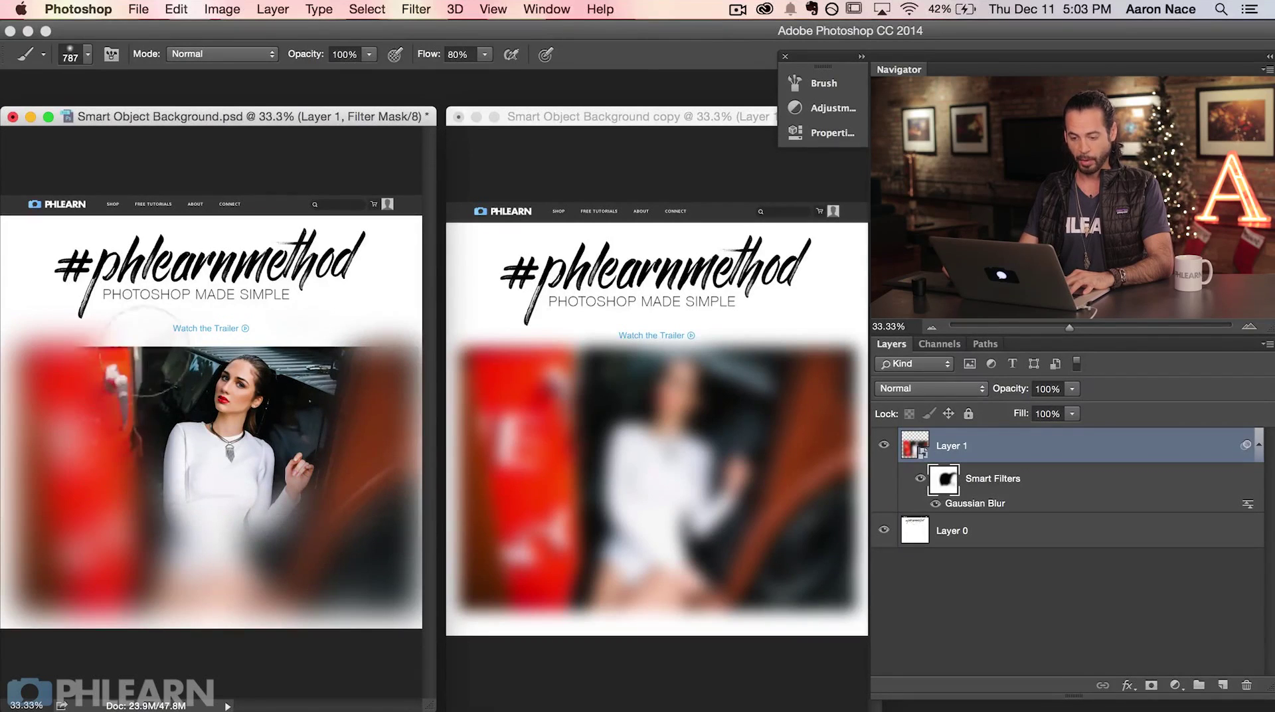
Step: Compare with the copy, repaint the mask around the woman, and bring up Filter > Blur
left_click(613, 119)
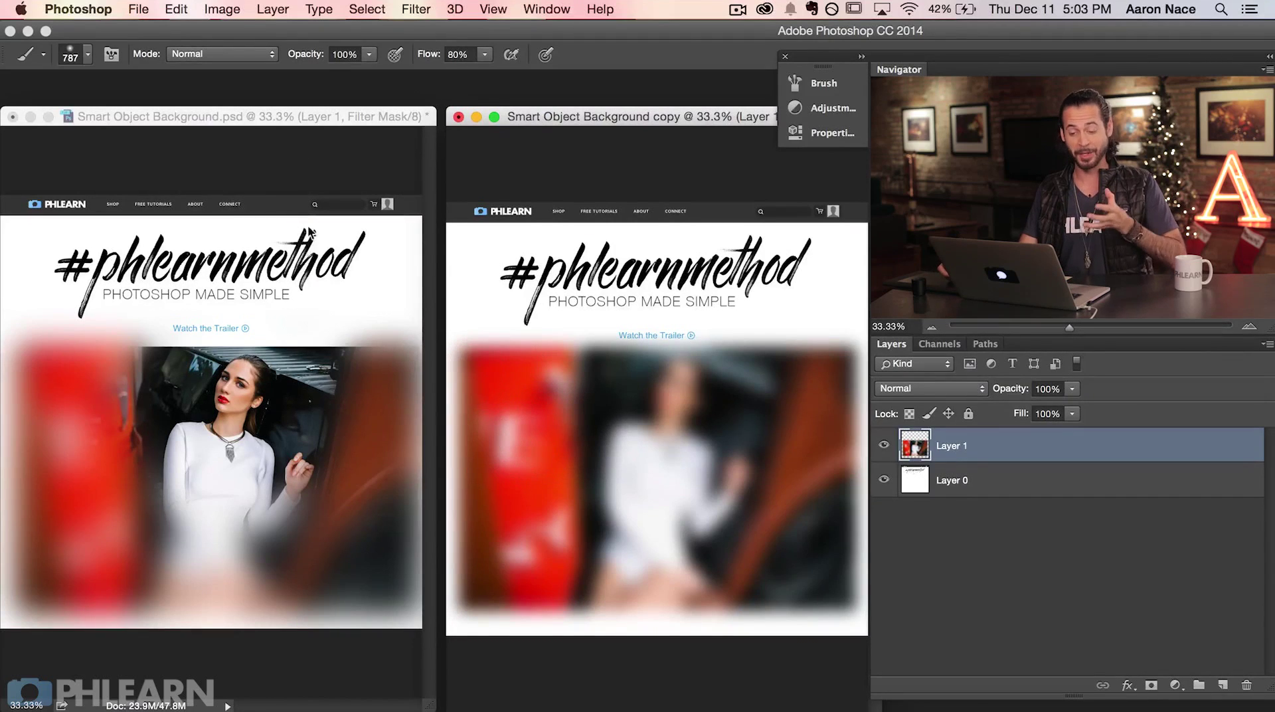
left_click(312, 171)
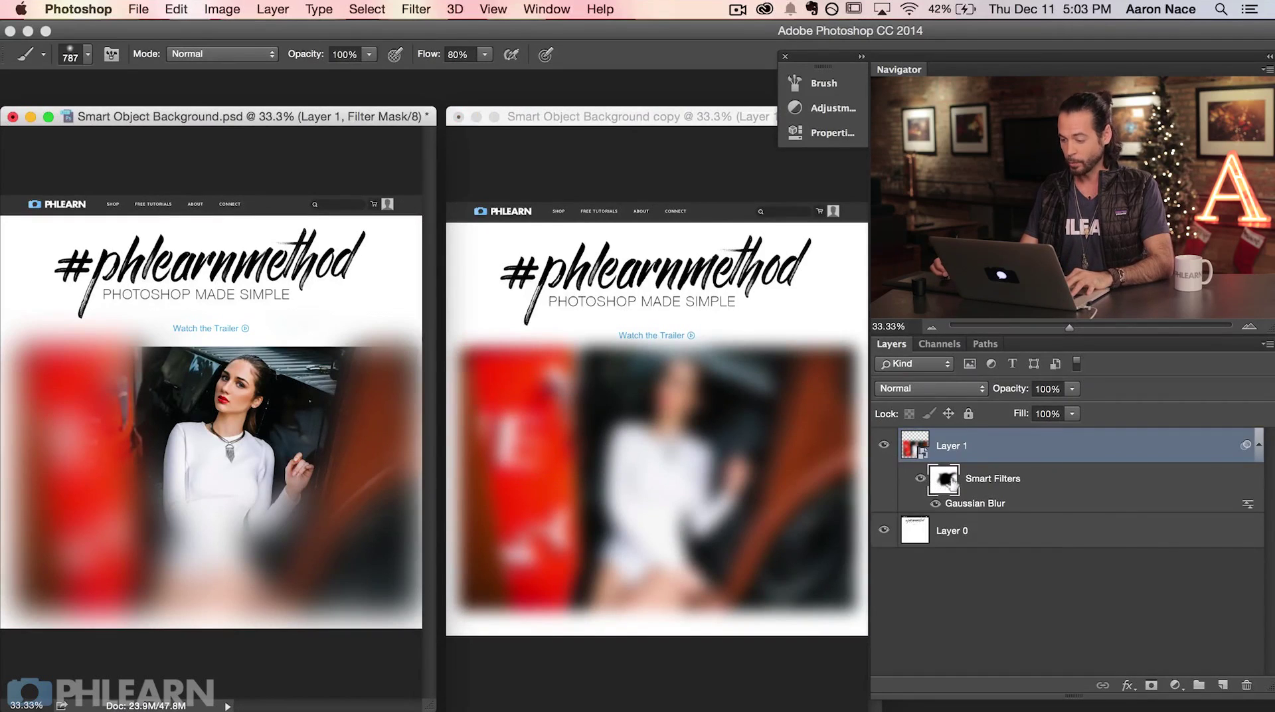
mouse_move(333, 416)
left_mouse_down()
mouse_move(316, 382)
mouse_move(345, 349)
mouse_move(341, 470)
mouse_move(335, 396)
mouse_move(245, 431)
left_mouse_up()
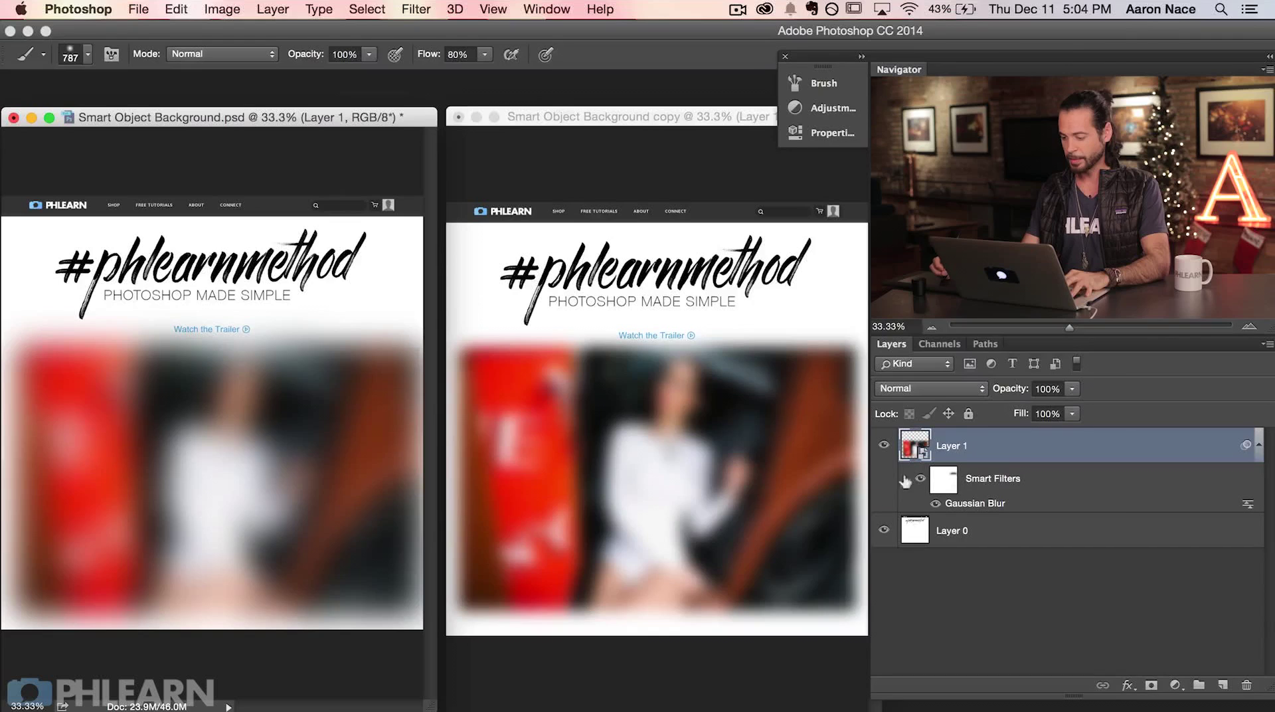
left_click(422, 10)
mouse_move(455, 222)
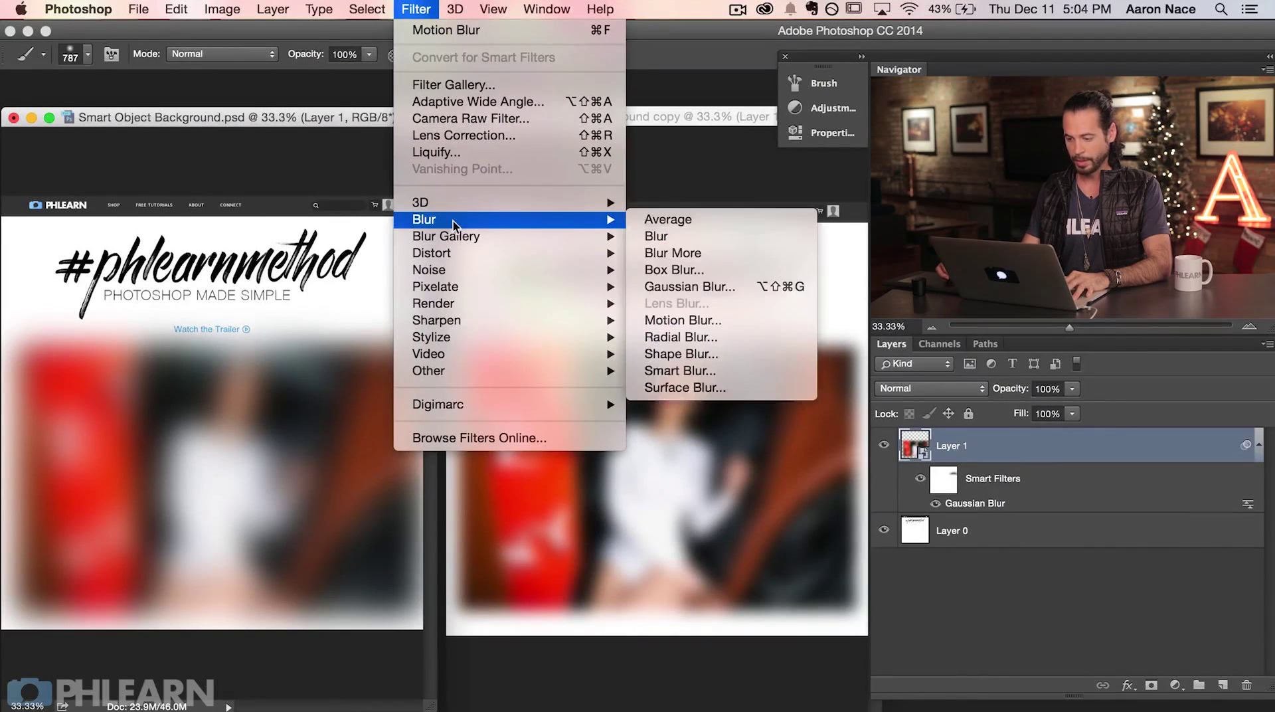
Step: Add a 0°, 200-pixel Motion Blur smart filter and hide the Gaussian Blur
left_click(720, 321)
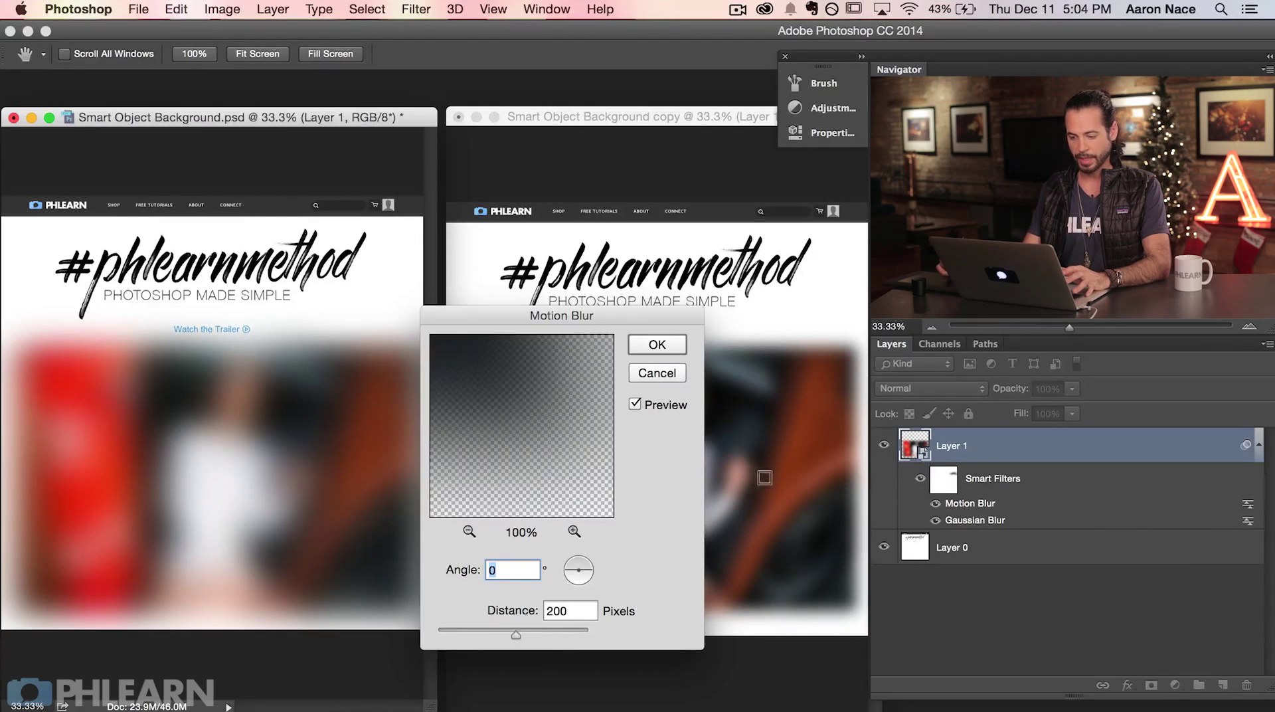
left_click(658, 345)
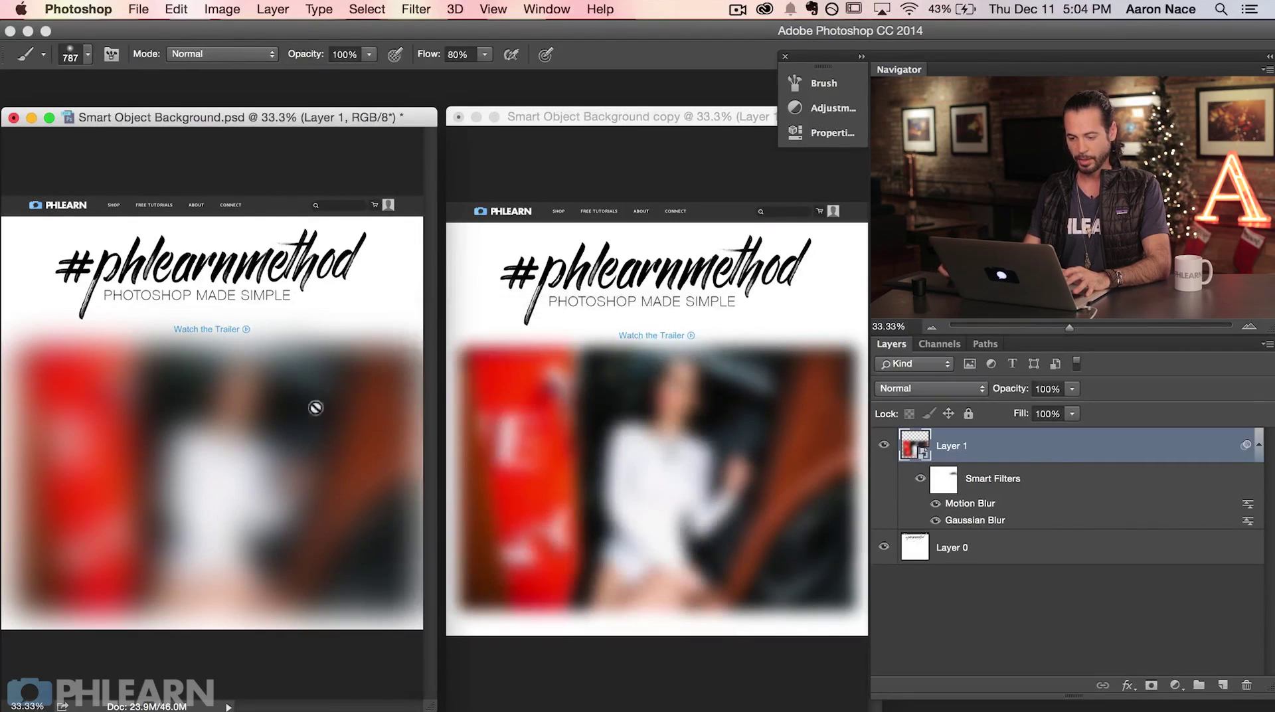
left_click(934, 520)
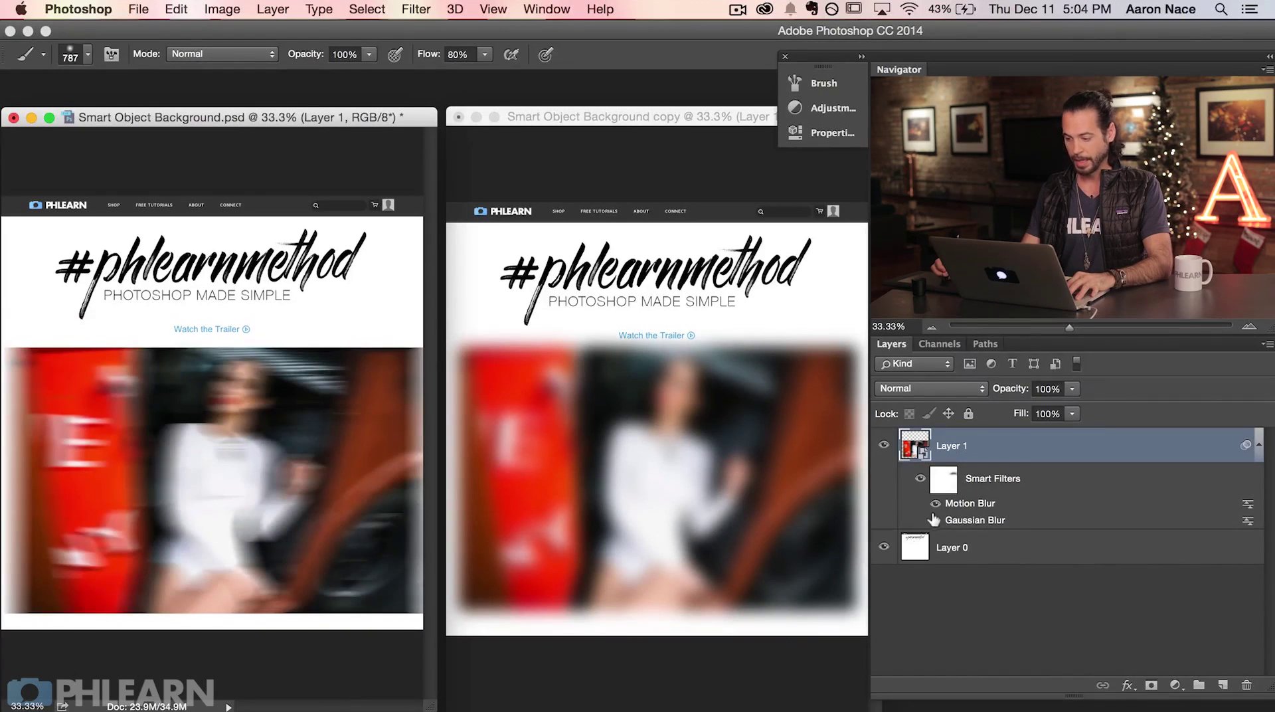
left_click(934, 504)
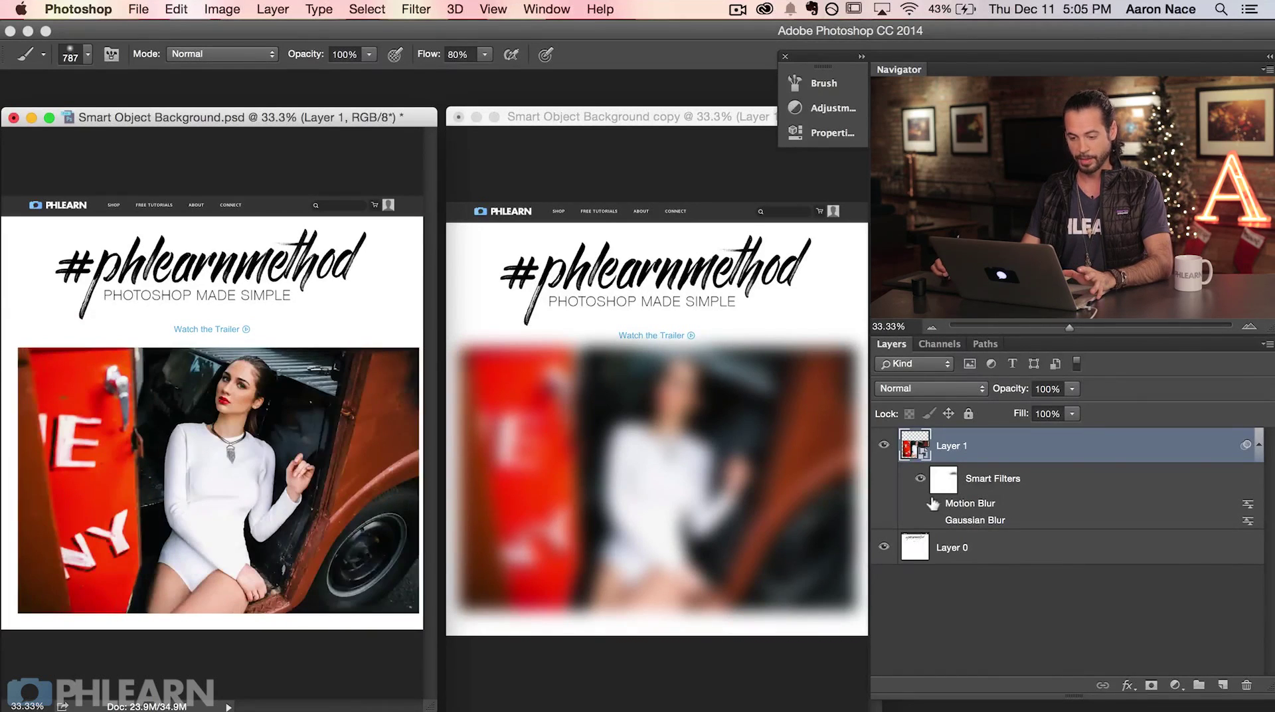
left_click(936, 503)
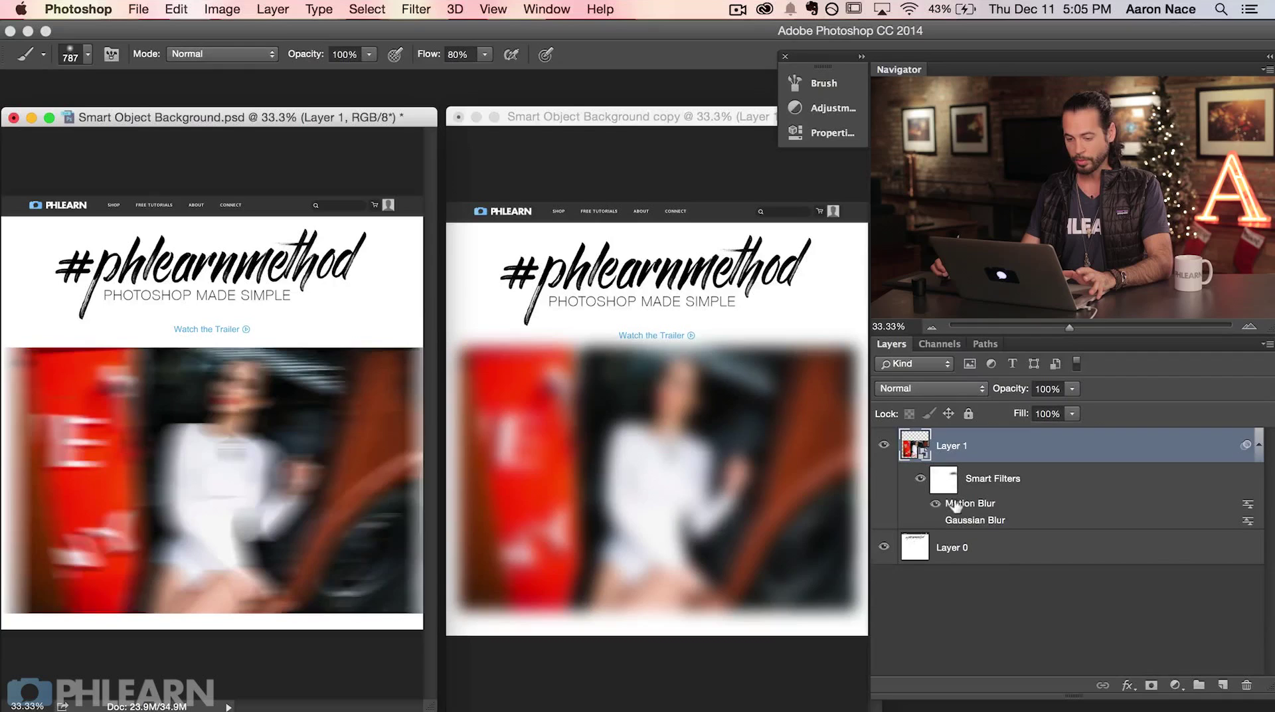
Step: Lower the Motion Blur distance for a lighter effect
double_click(968, 504)
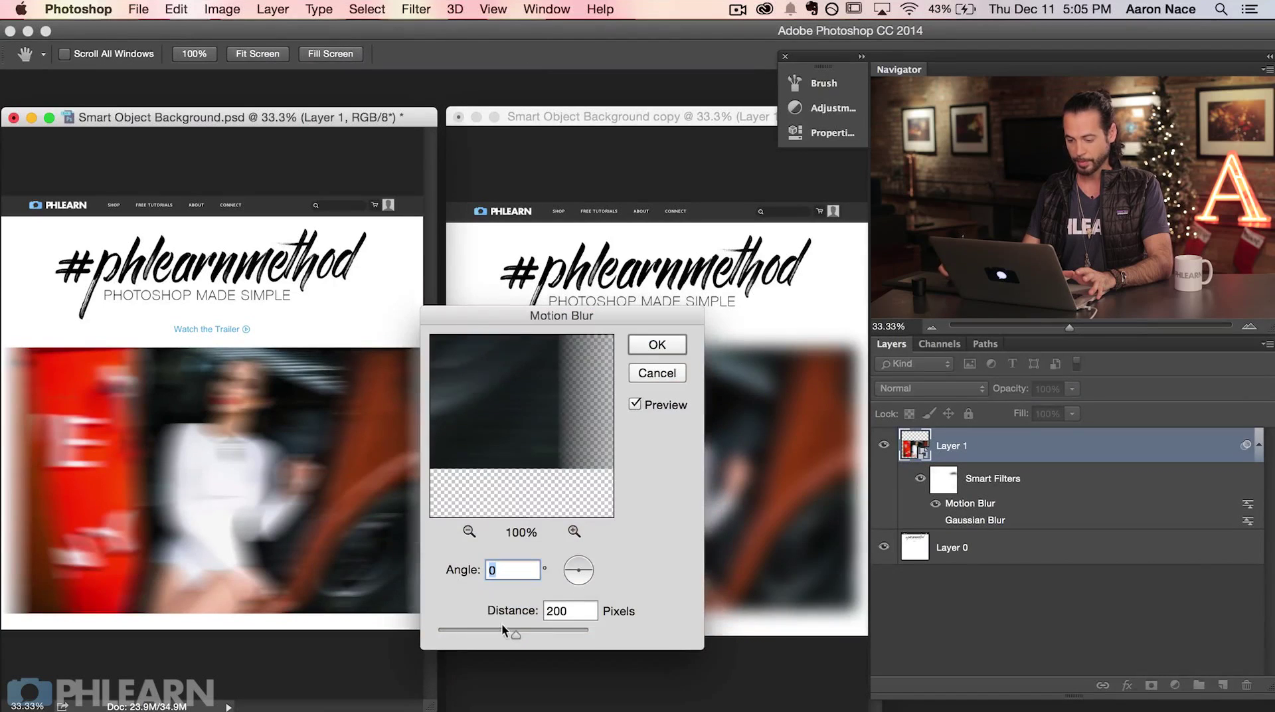
left_click_drag(489, 629, 480, 629)
left_click(656, 345)
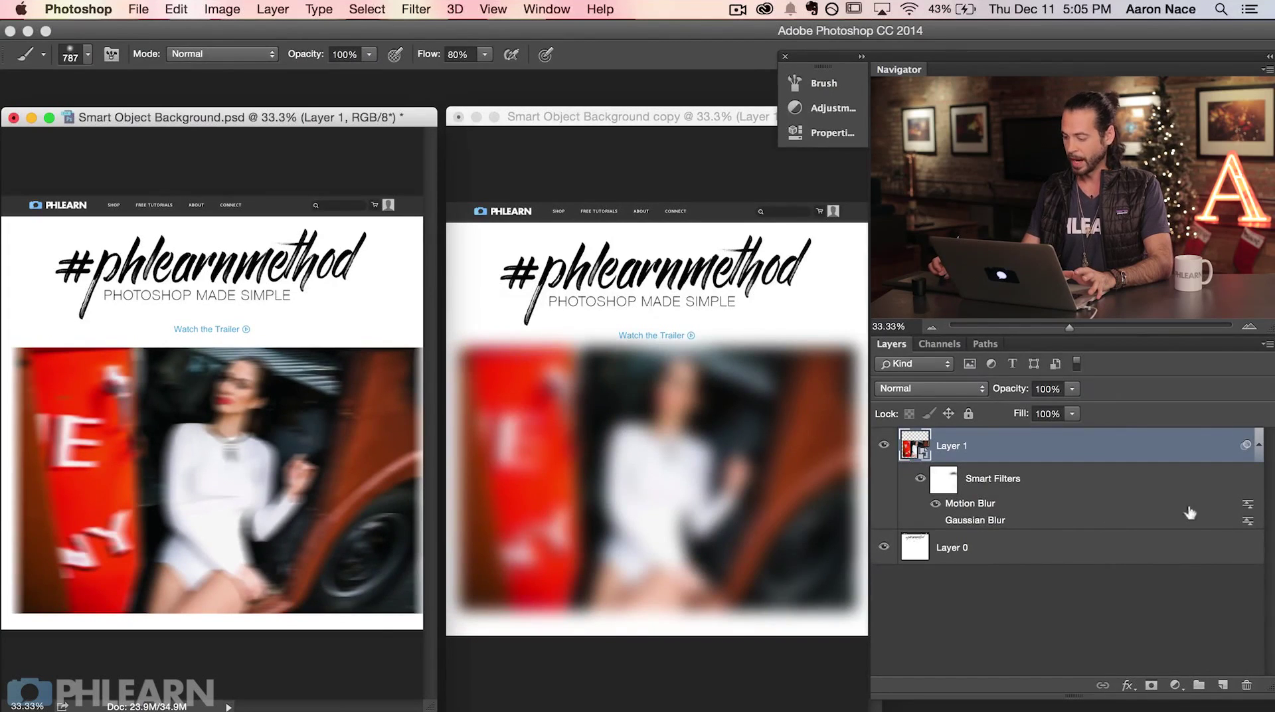
double_click(1245, 502)
left_click_drag(580, 348, 651, 463)
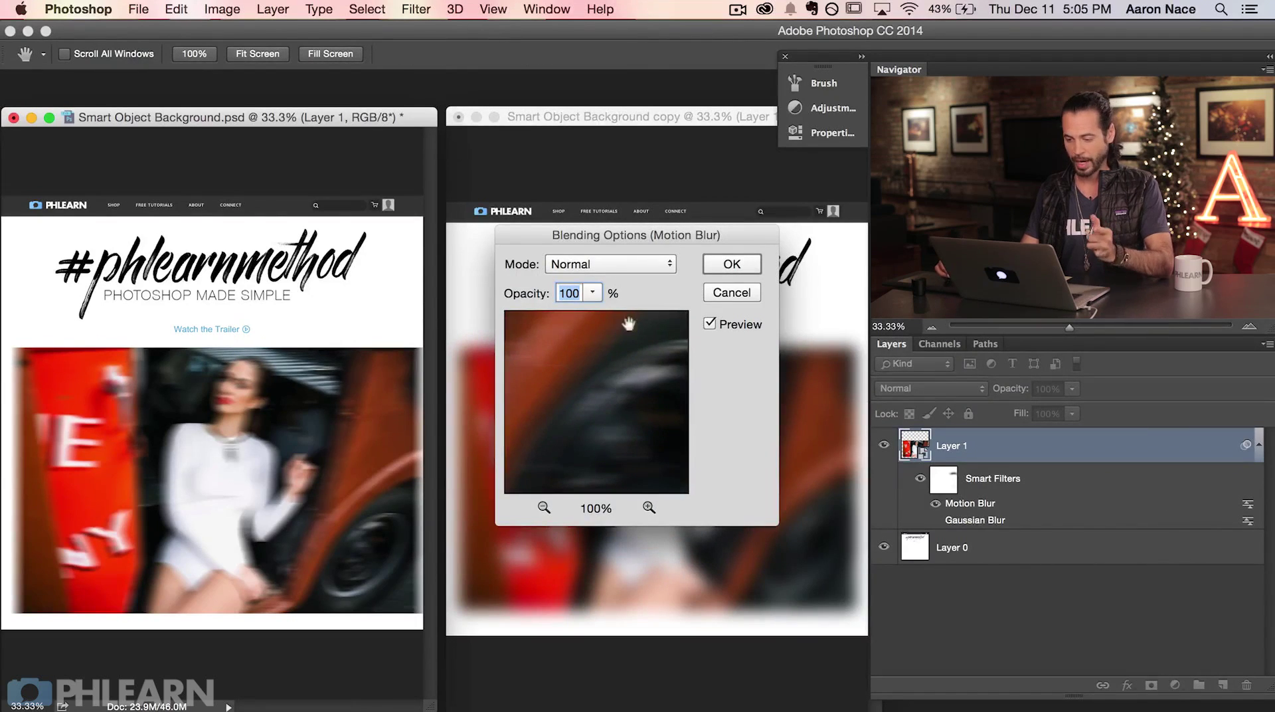
left_click(615, 265)
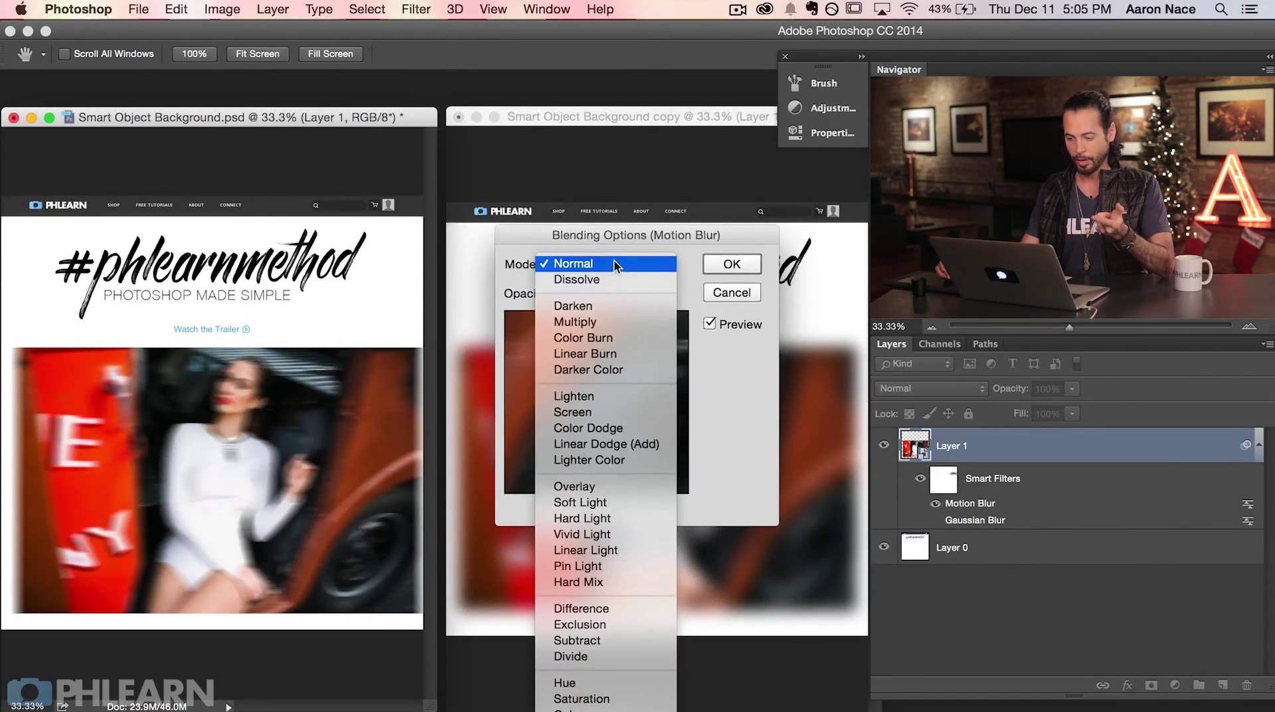
left_click(573, 412)
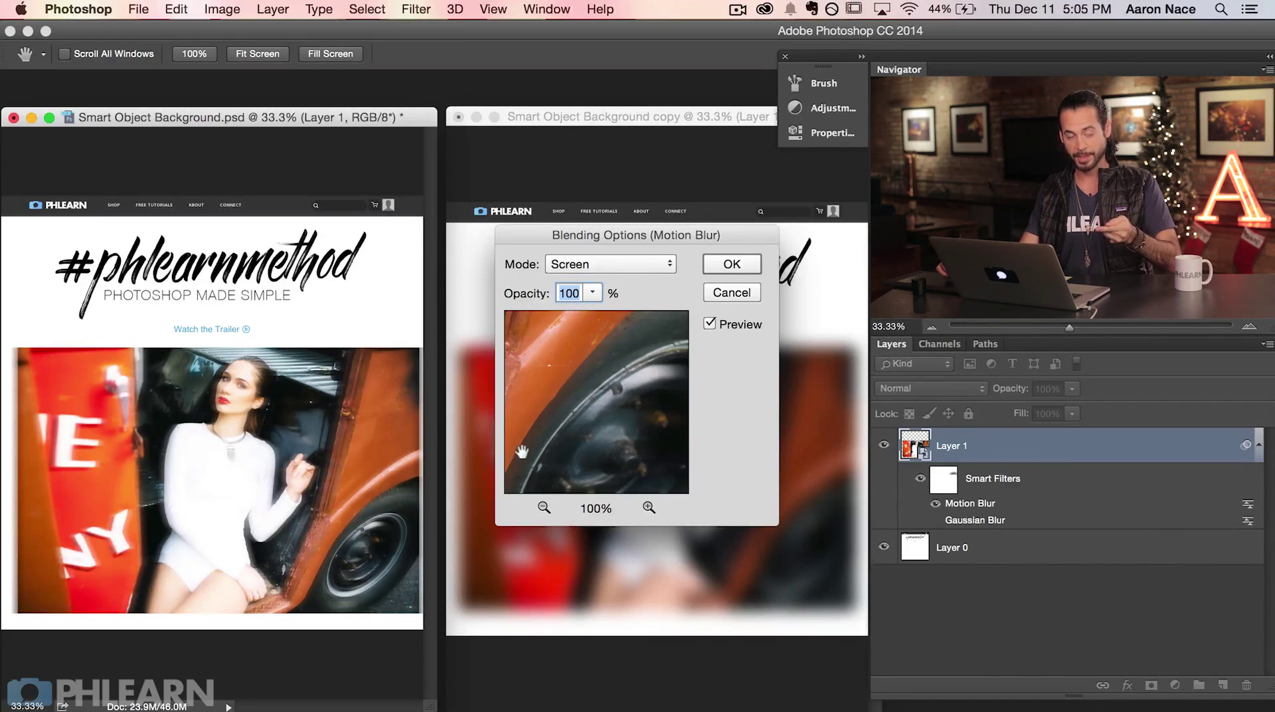
left_click(616, 266)
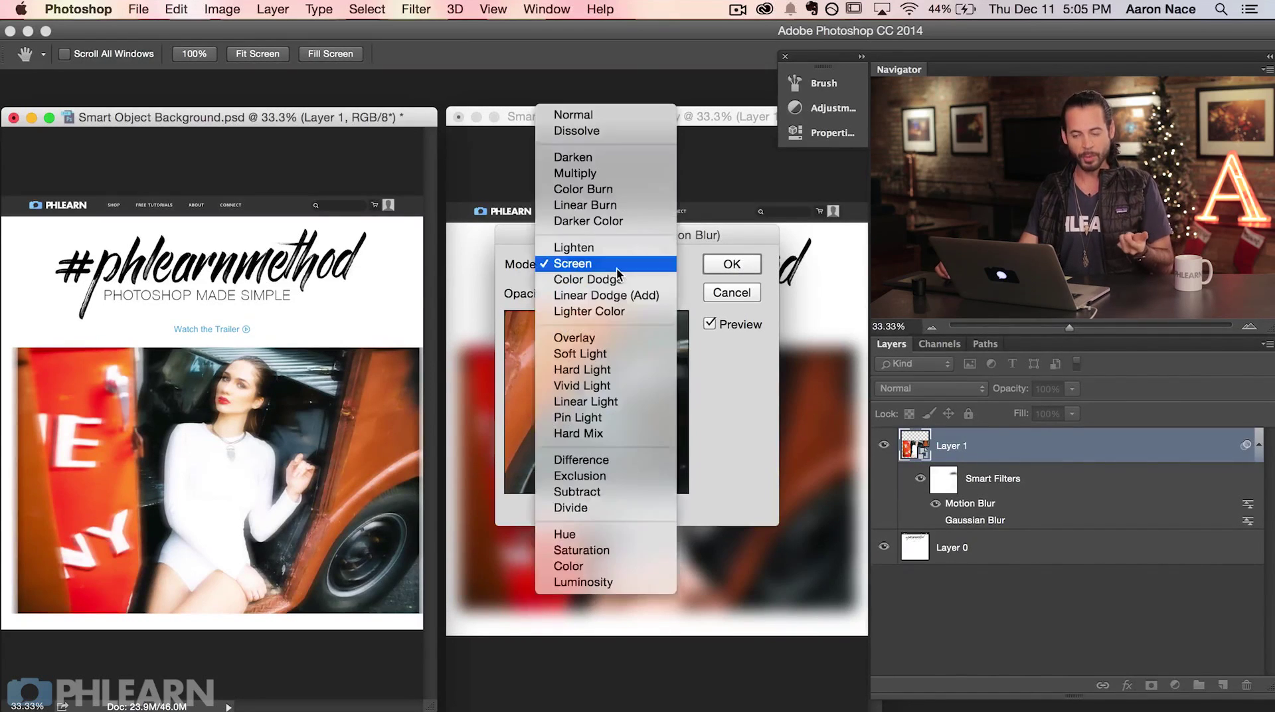
left_click(616, 116)
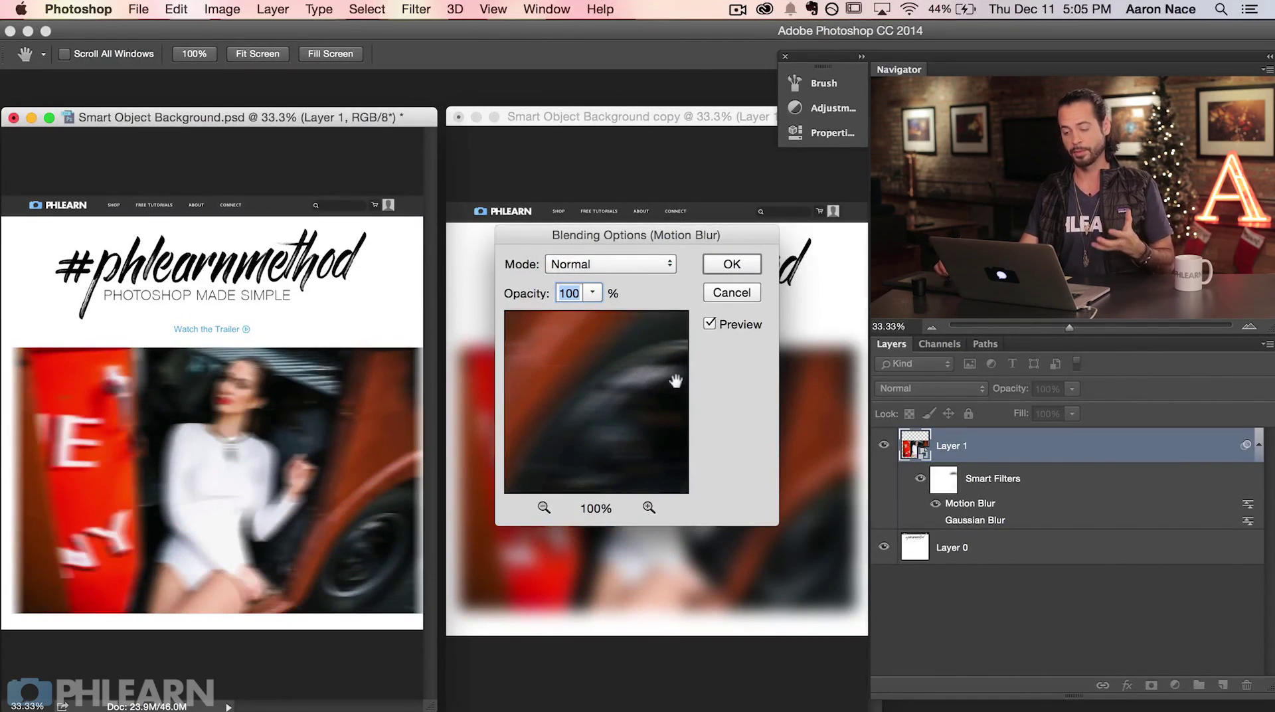
Step: Keep Normal blending, return to the original mockup, and turn off all its smart filters
left_click(731, 264)
key("b")
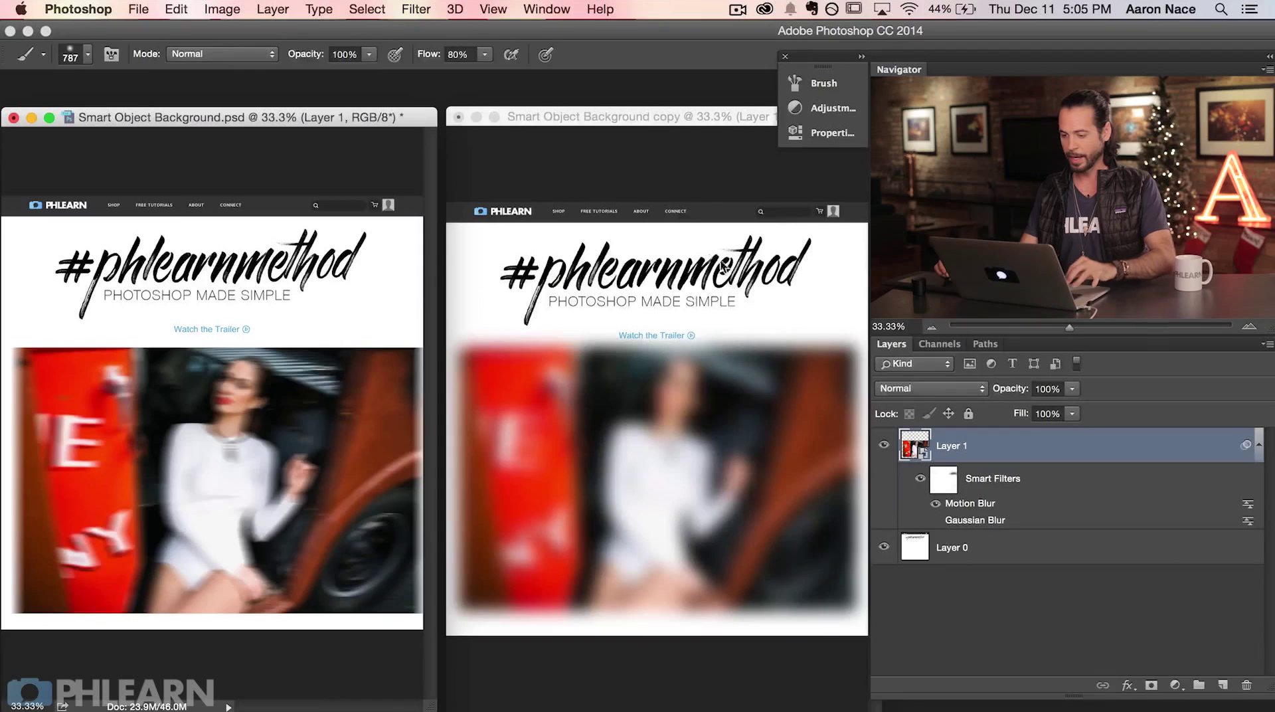
left_click(691, 117)
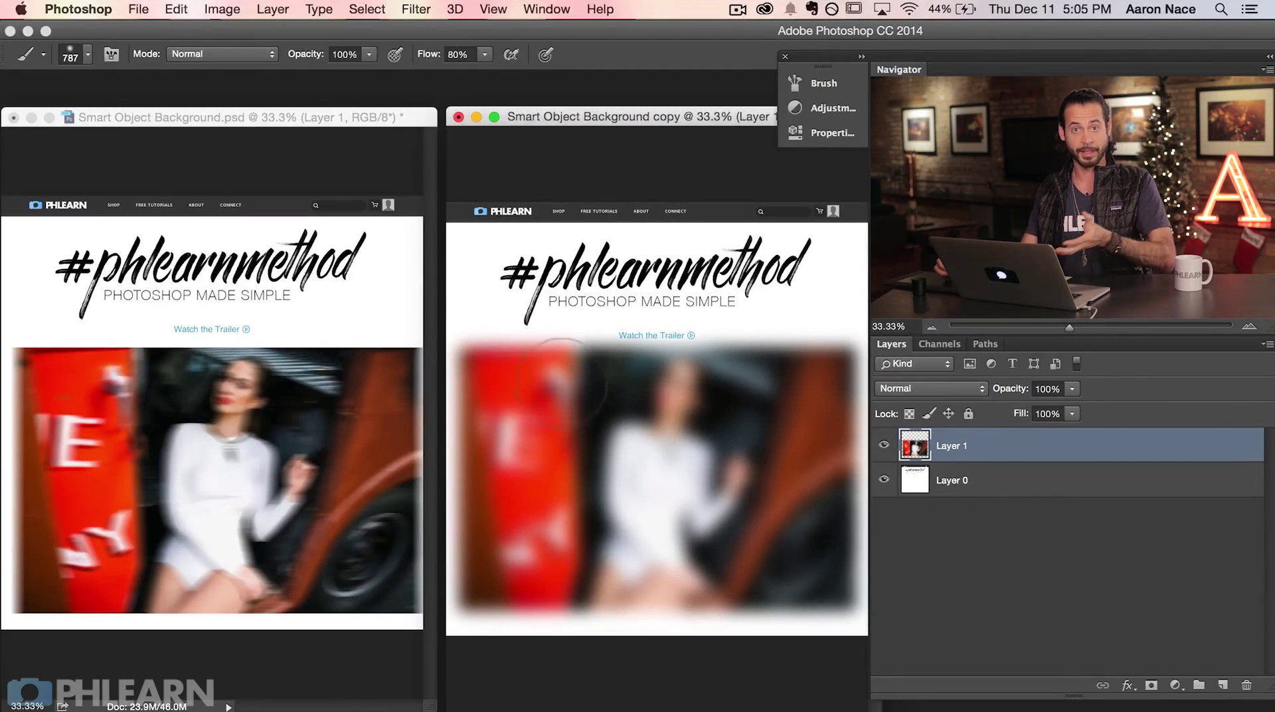
left_click(365, 171)
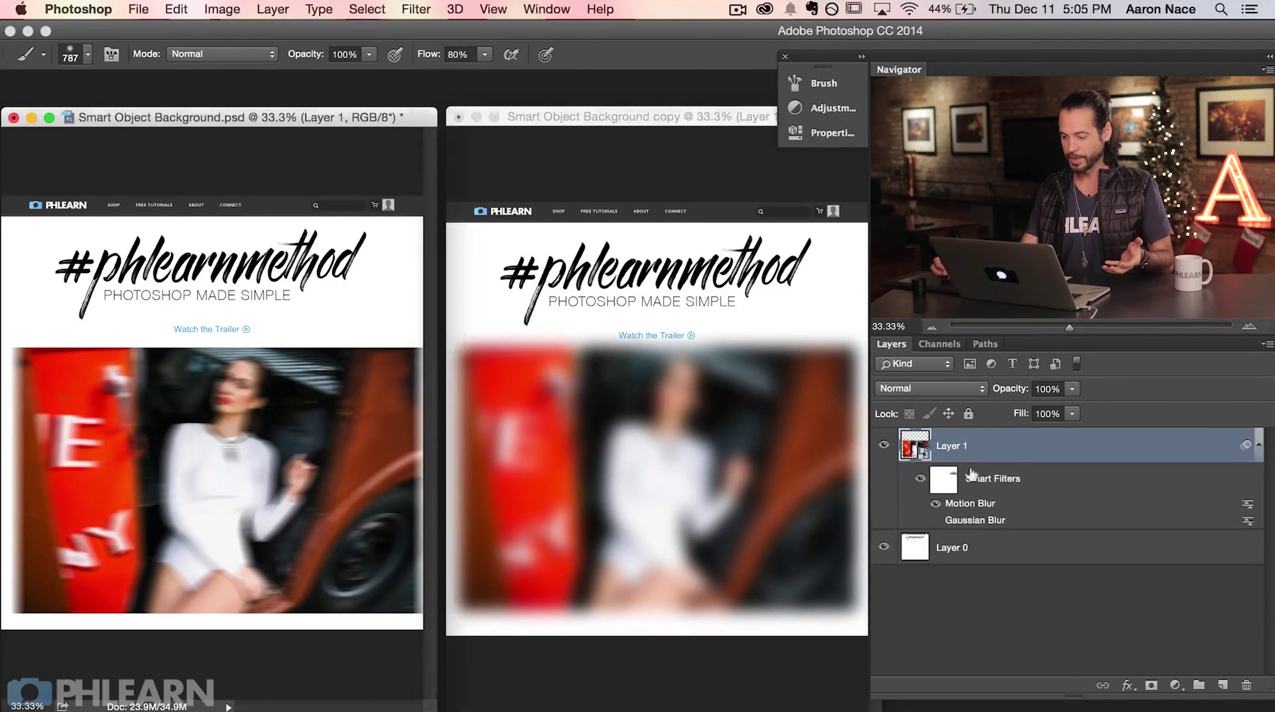
left_click(917, 480)
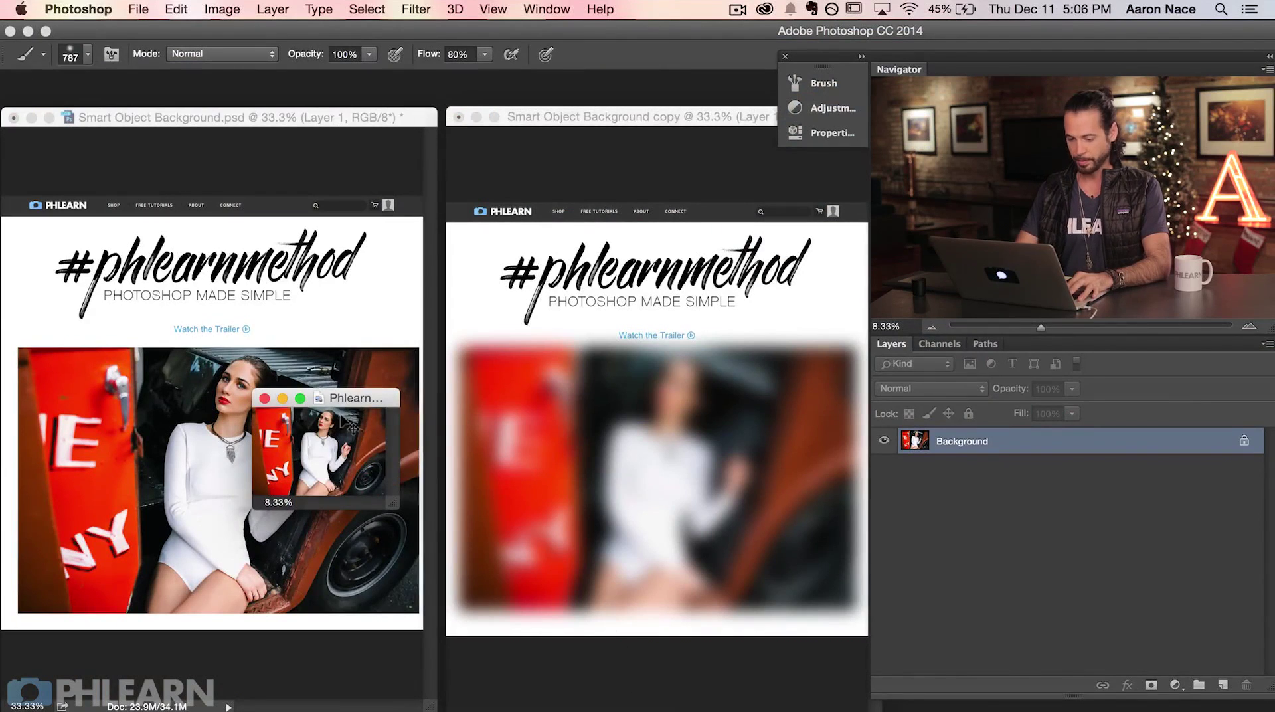
Step: Save the standalone photo in Photoshop format as Linked1.psd in the 699 Smart Objects folder
key("super+equal")
key("super+equal")
left_click_drag(519, 413, 564, 567)
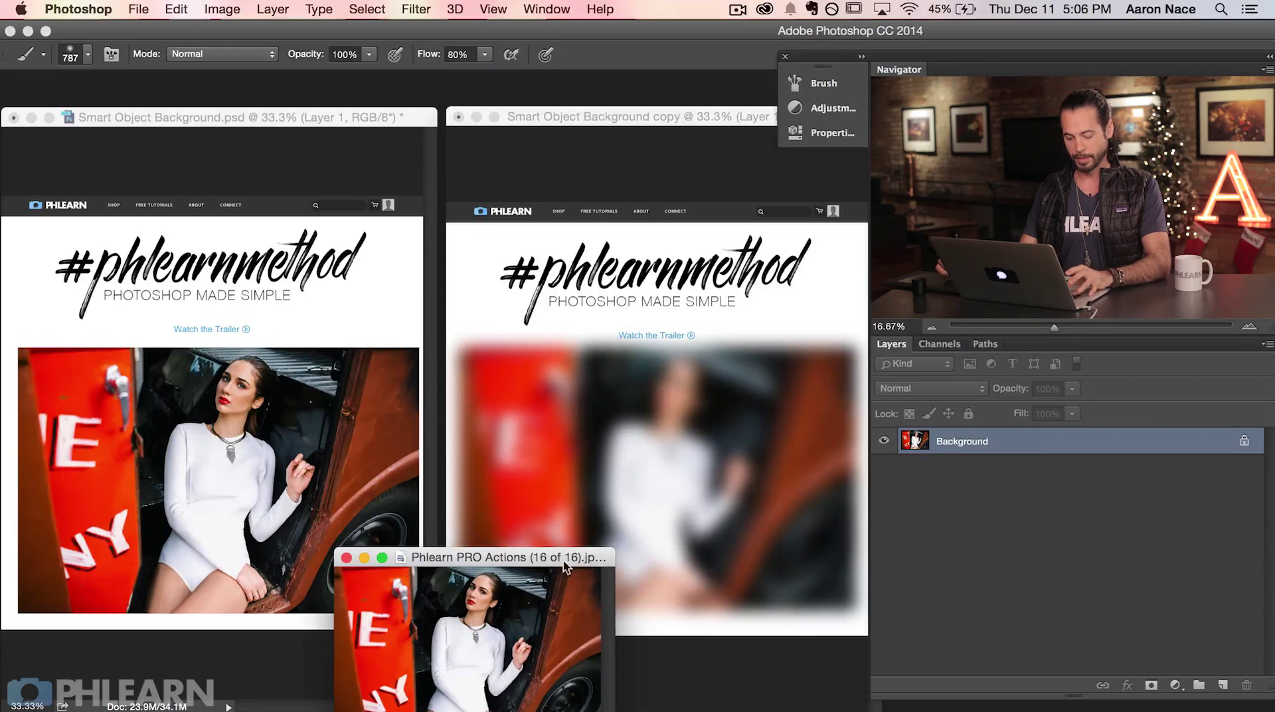
key("super+shift+s")
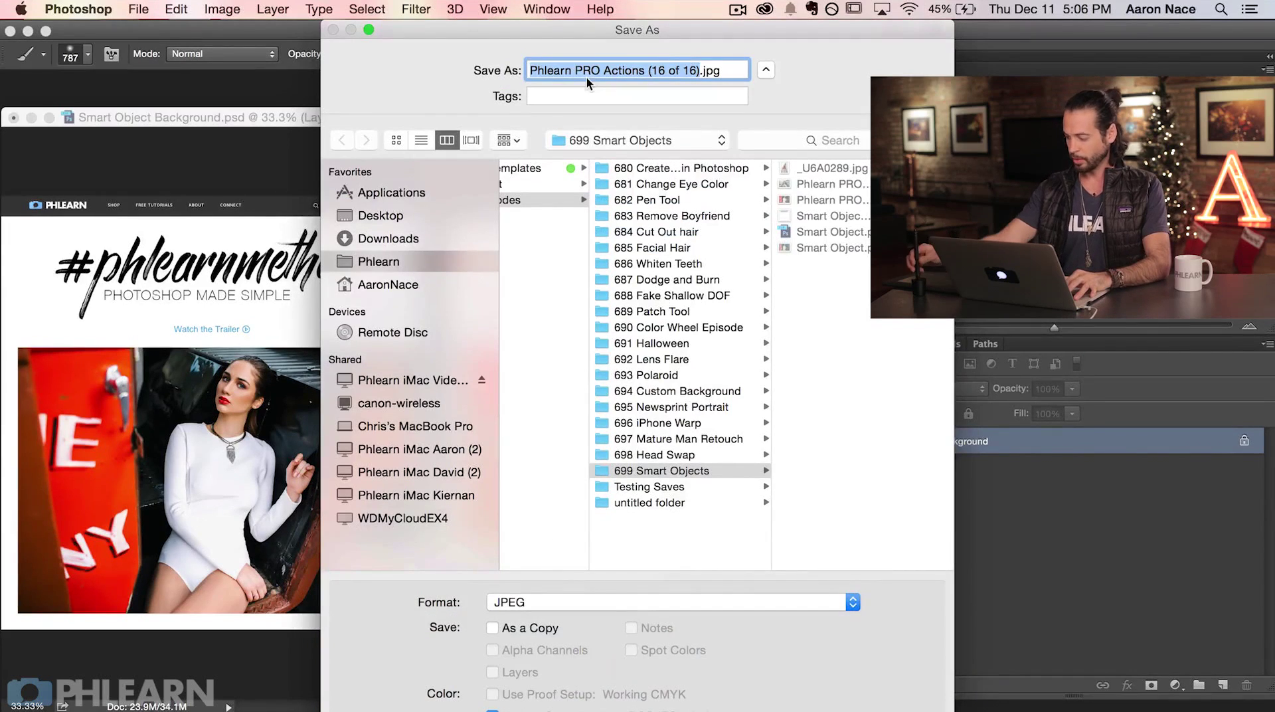
type("Linked1")
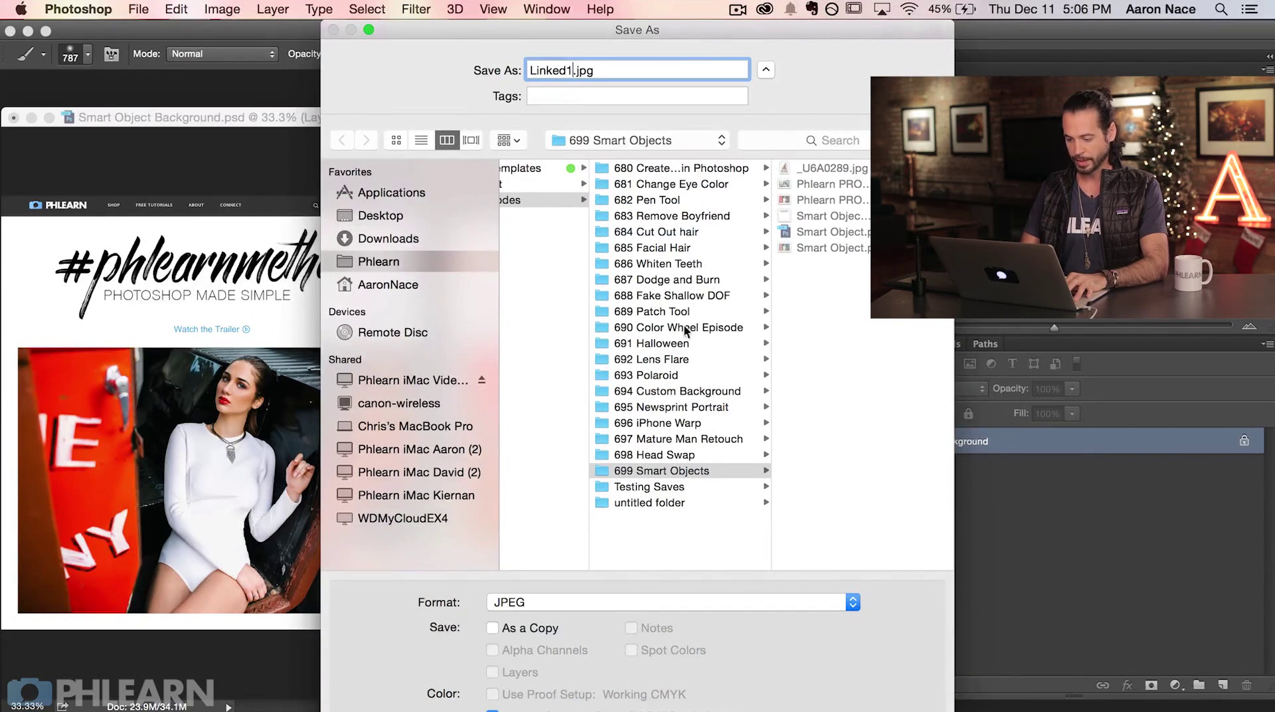
left_click(648, 606)
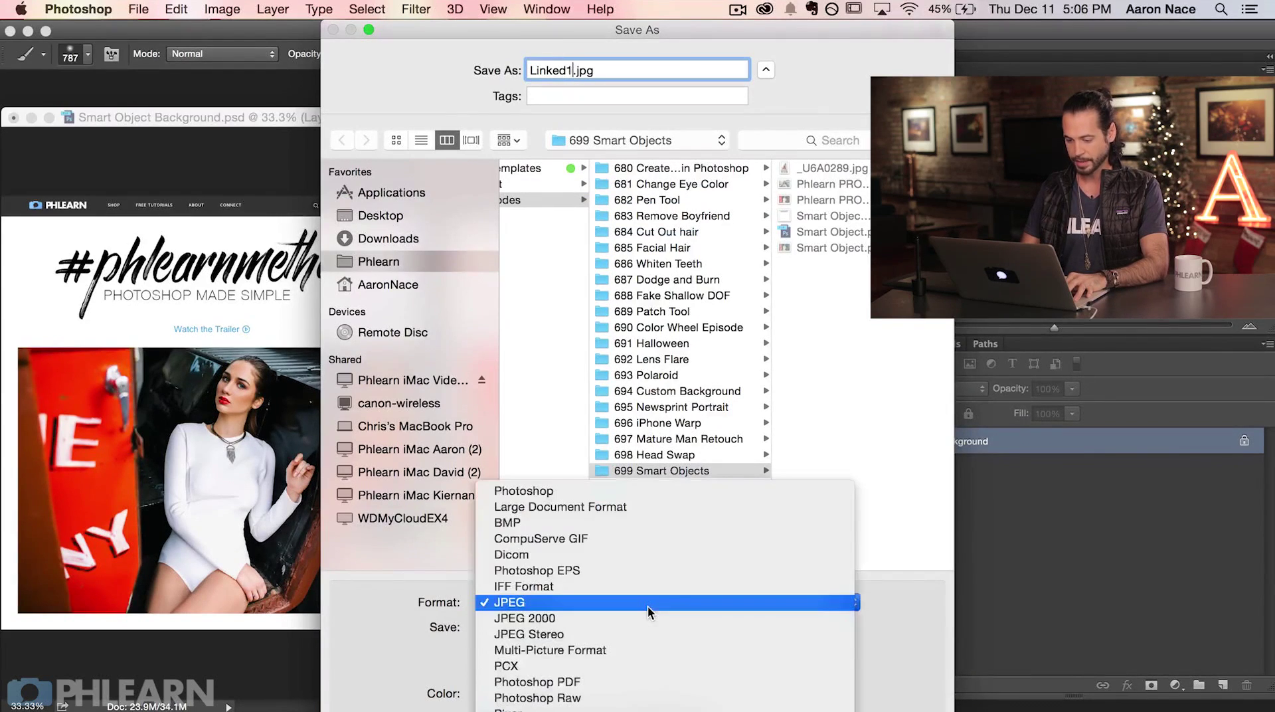
left_click(596, 492)
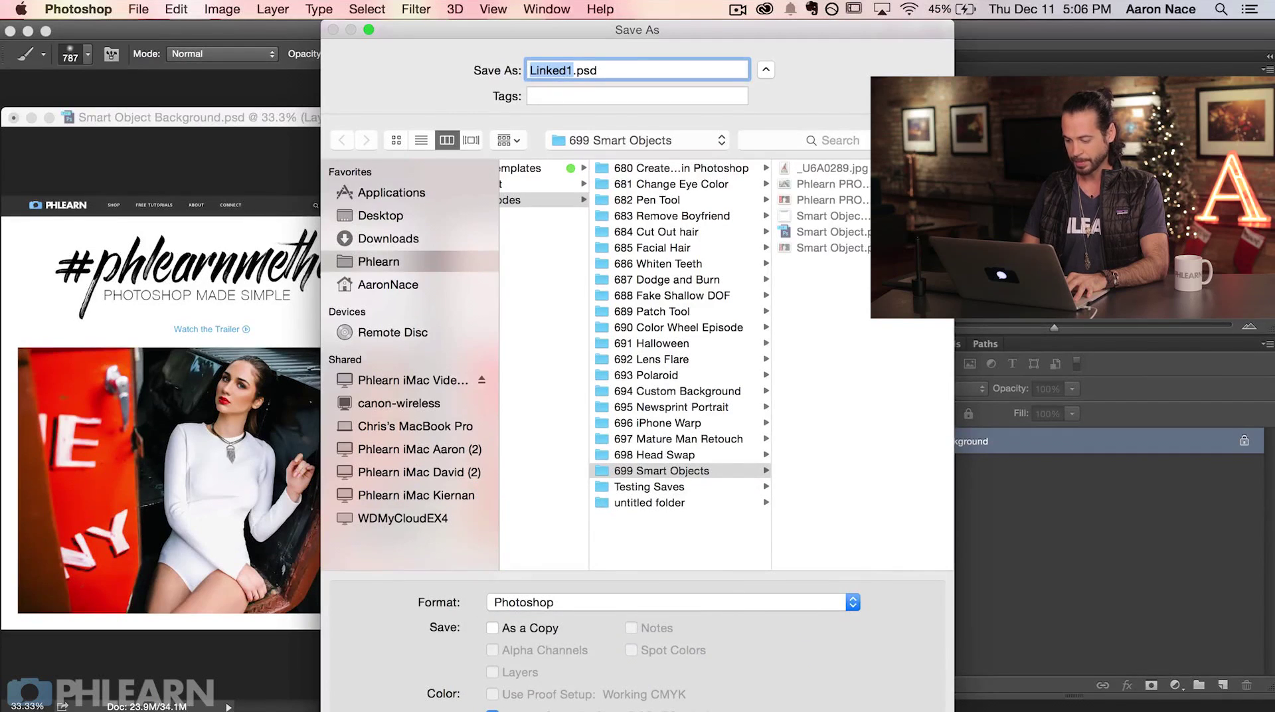
key("Return")
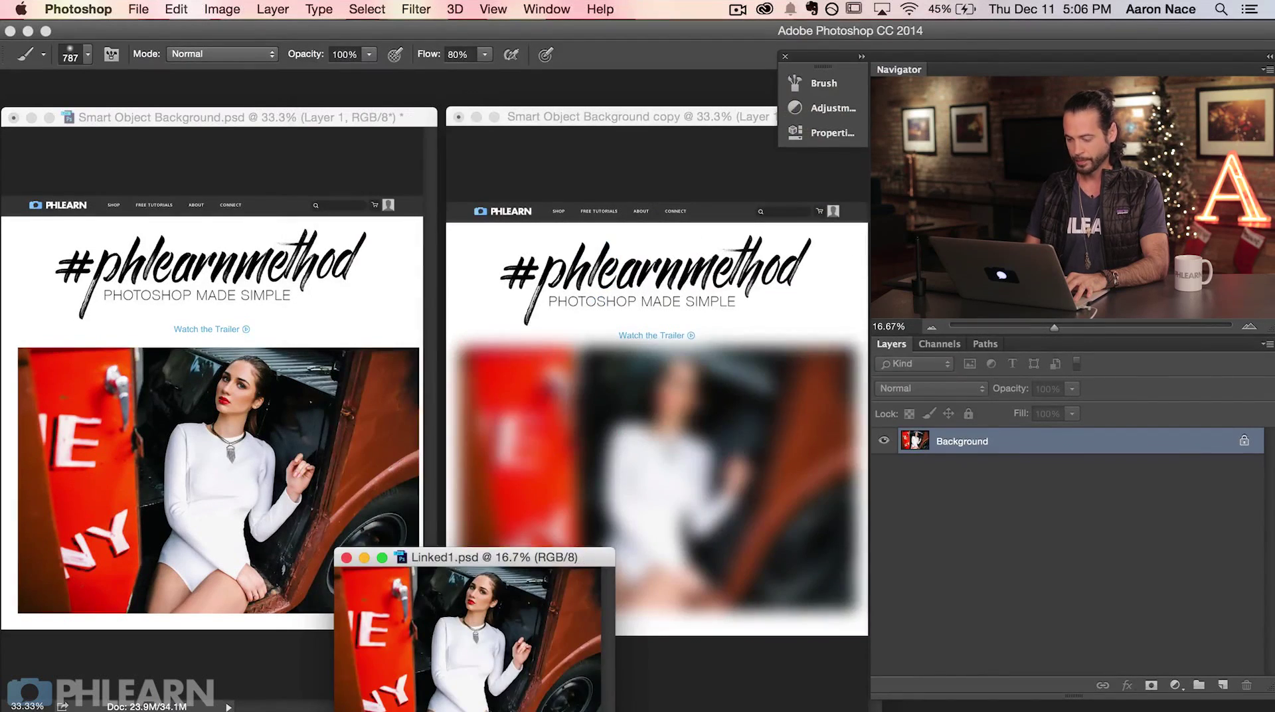
Step: Hide Layer 1's photo in both the original mockup and the blurred mockup copy
left_click(385, 164)
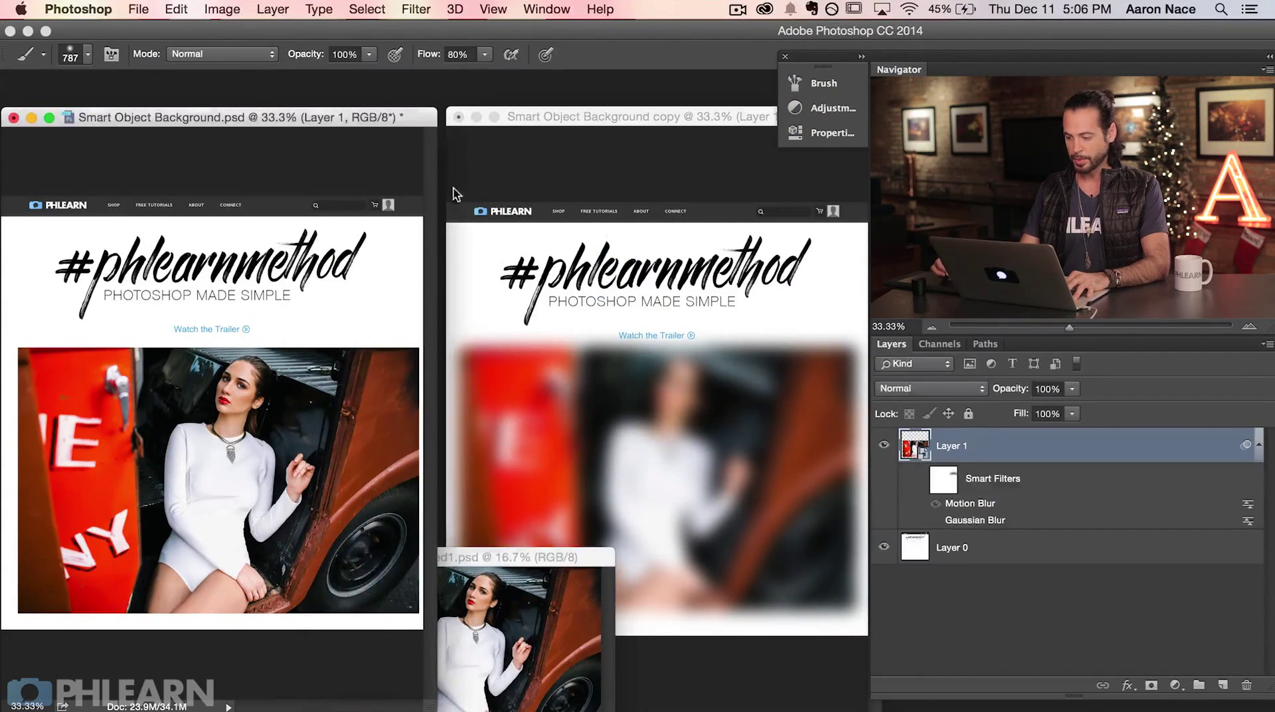
left_click(884, 447)
left_click(715, 392)
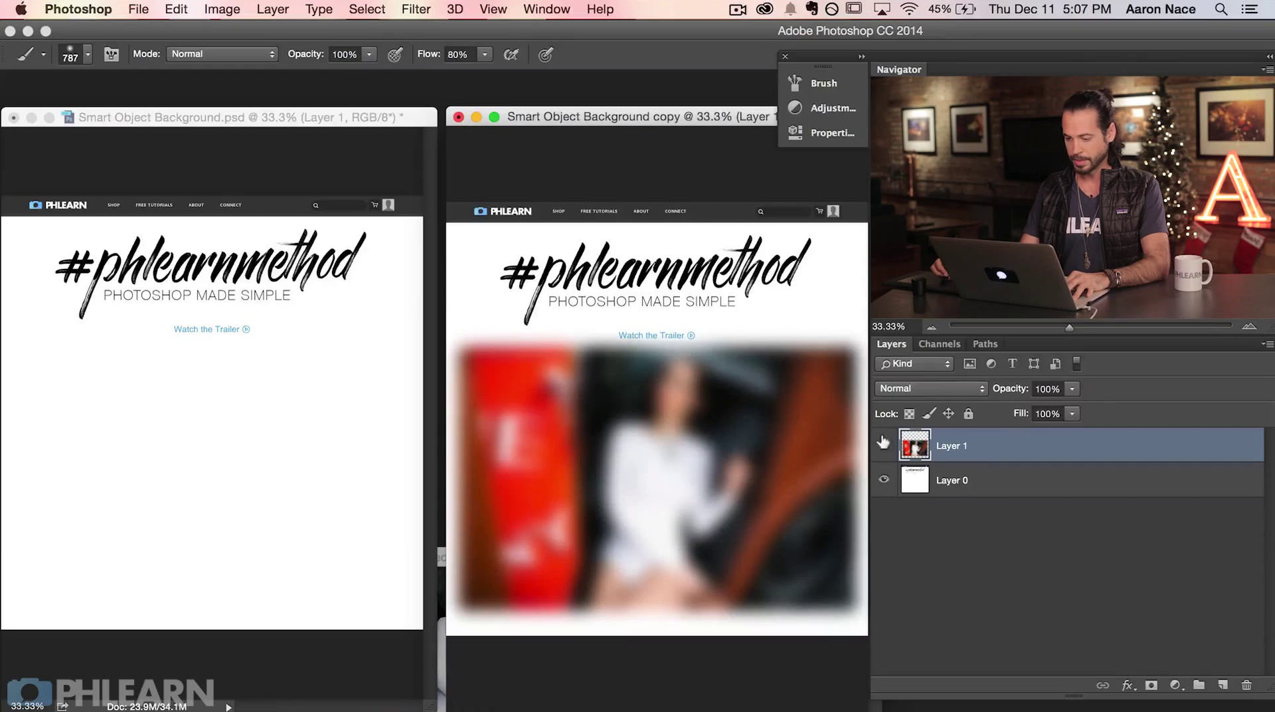
left_click(884, 444)
Step: Move the Linked1.psd window lower, out of the way, and bring the original mockup forward
left_click(441, 557)
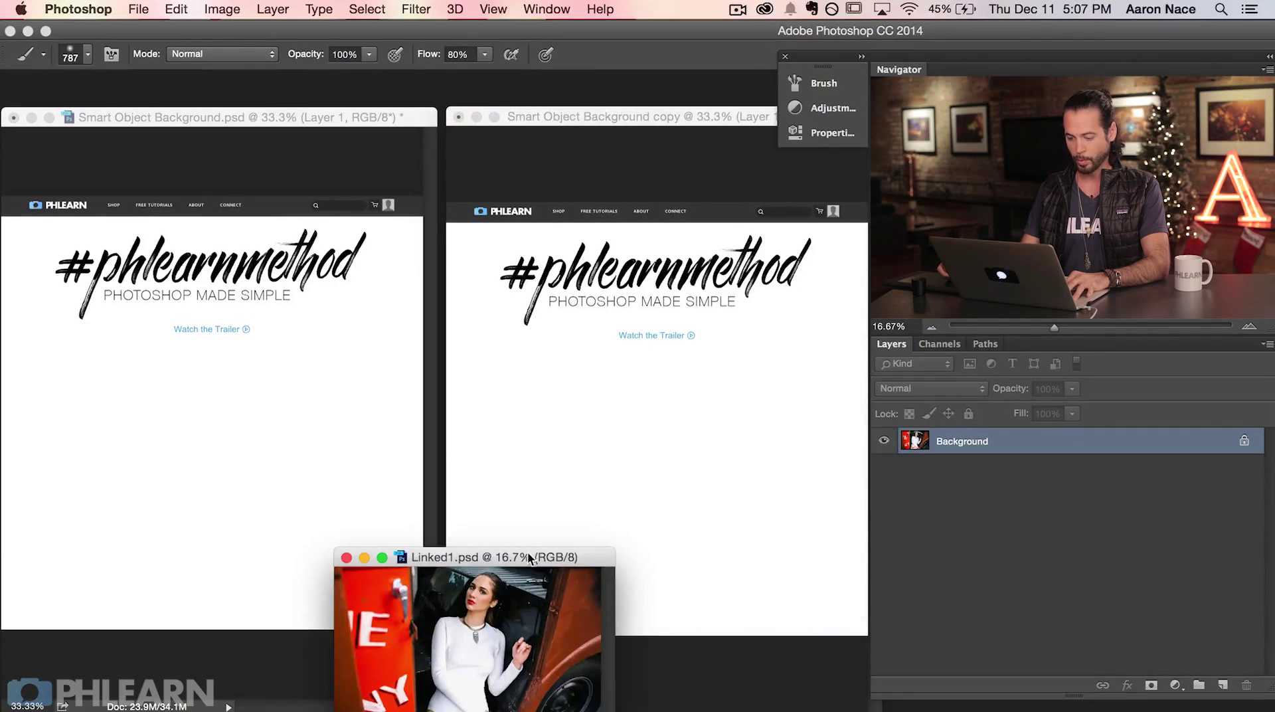
left_click_drag(528, 551, 525, 578)
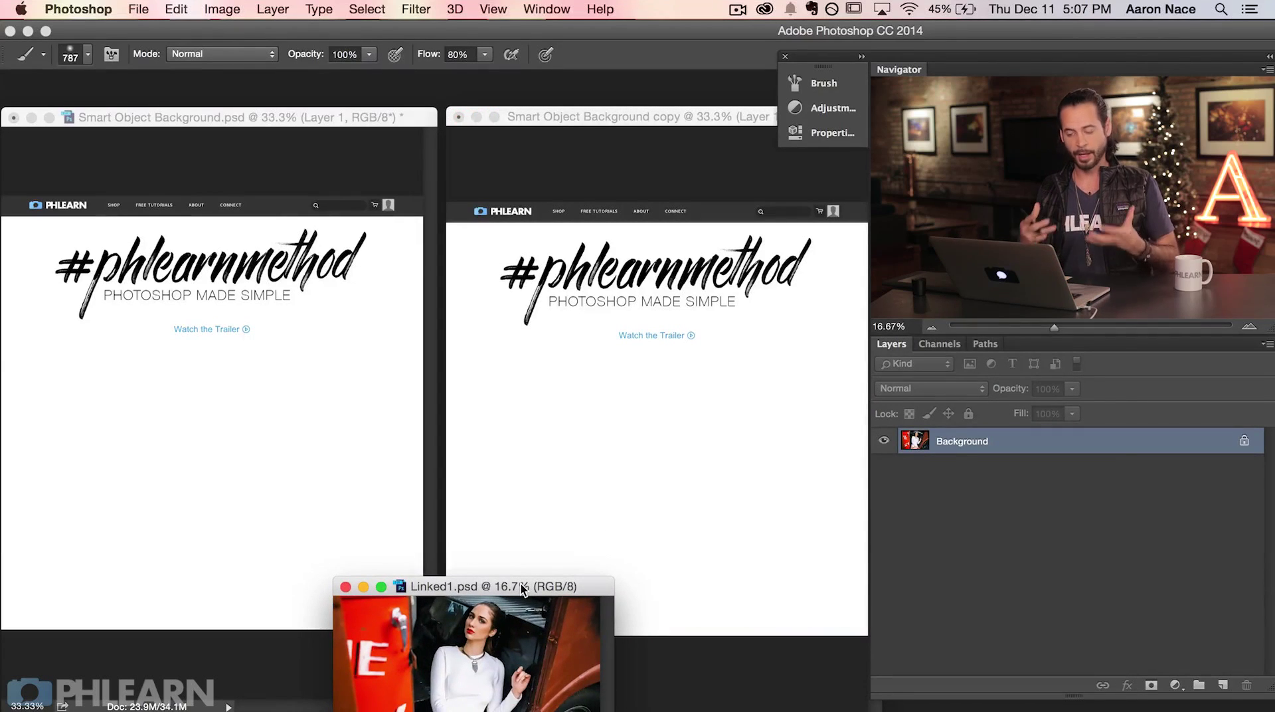
left_click(358, 116)
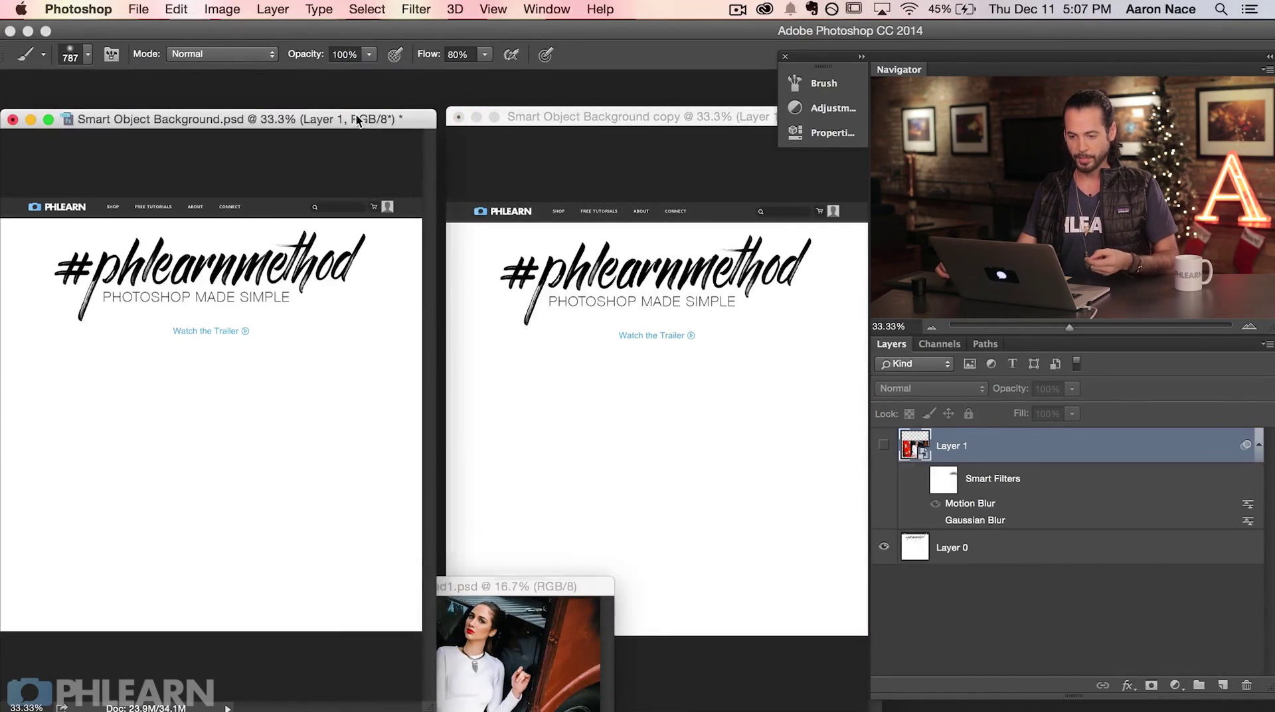
left_click(176, 9)
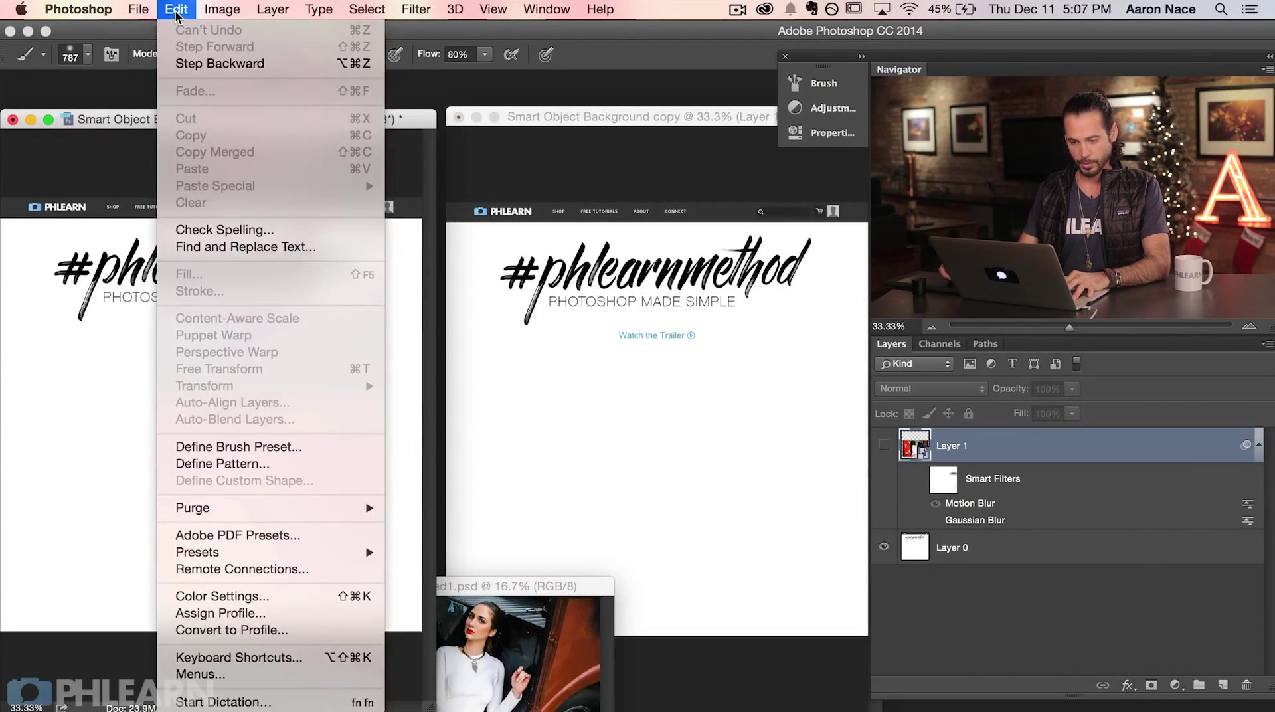
mouse_move(138, 9)
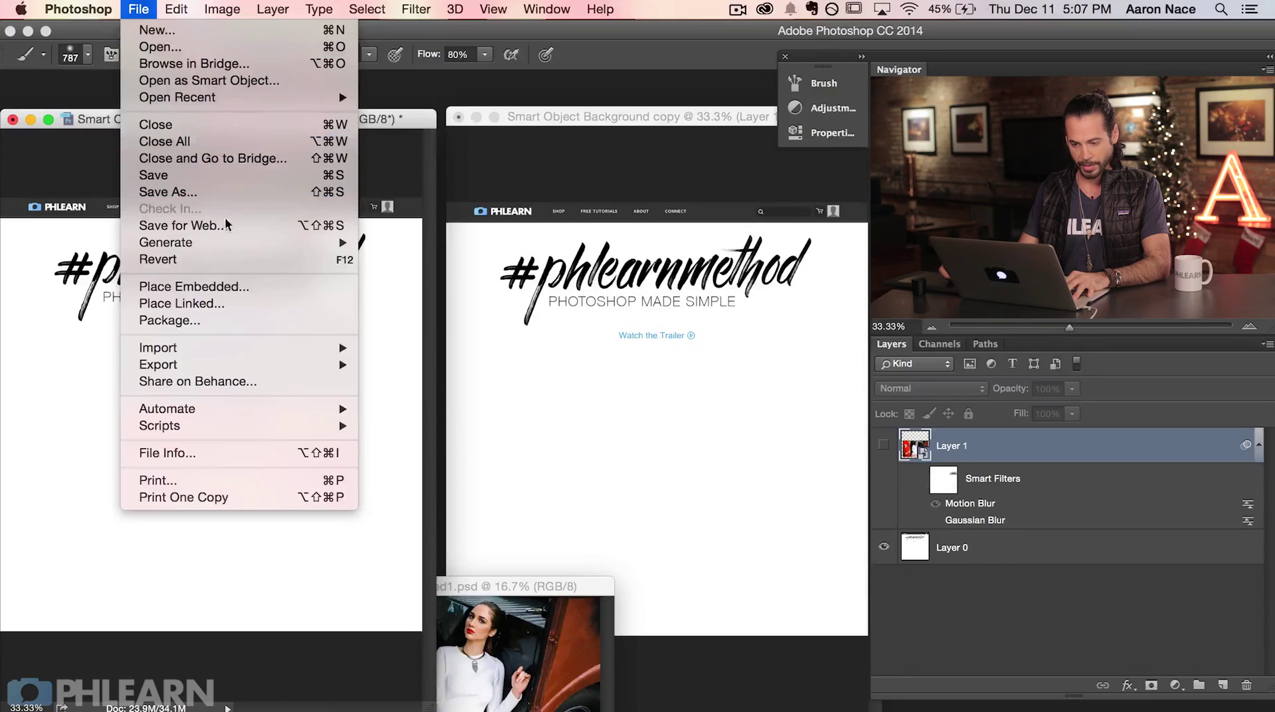
Step: Place Linked1.psd as a linked photo in the original mockup, below Watch the Trailer
left_click(233, 298)
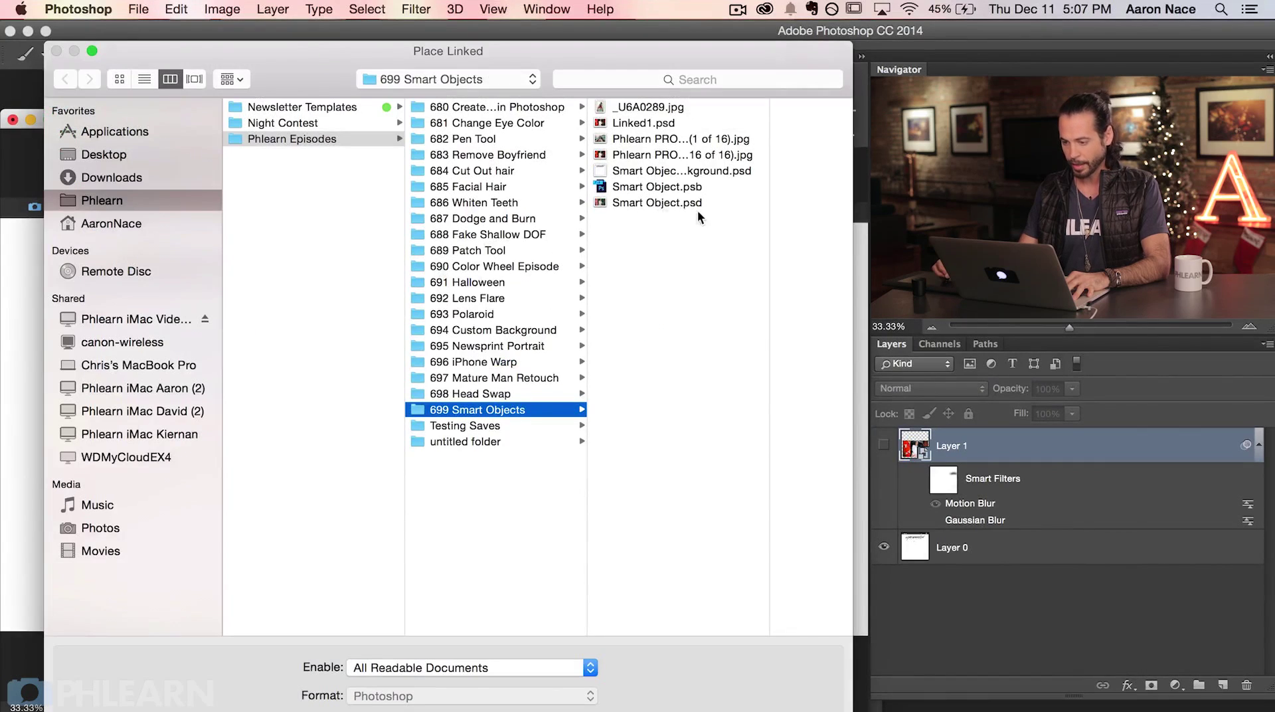
left_click(664, 124)
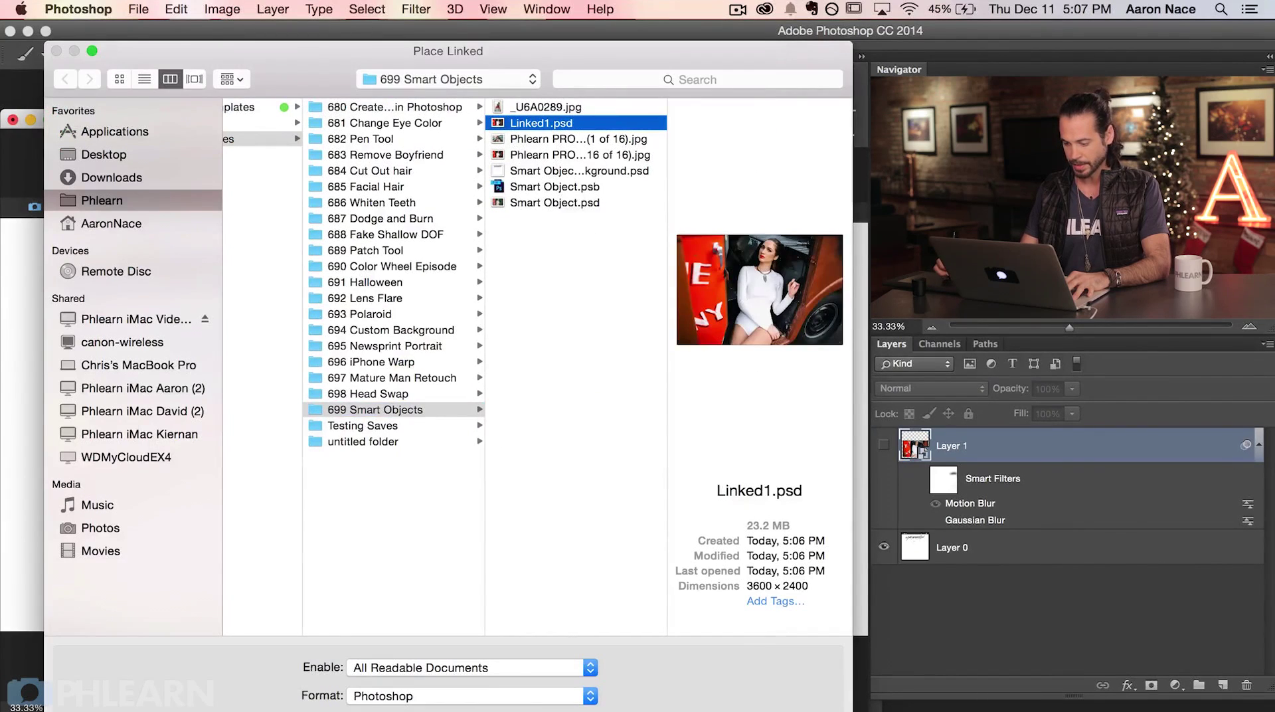
key("Return")
left_click_drag(299, 420, 300, 470)
key("Return")
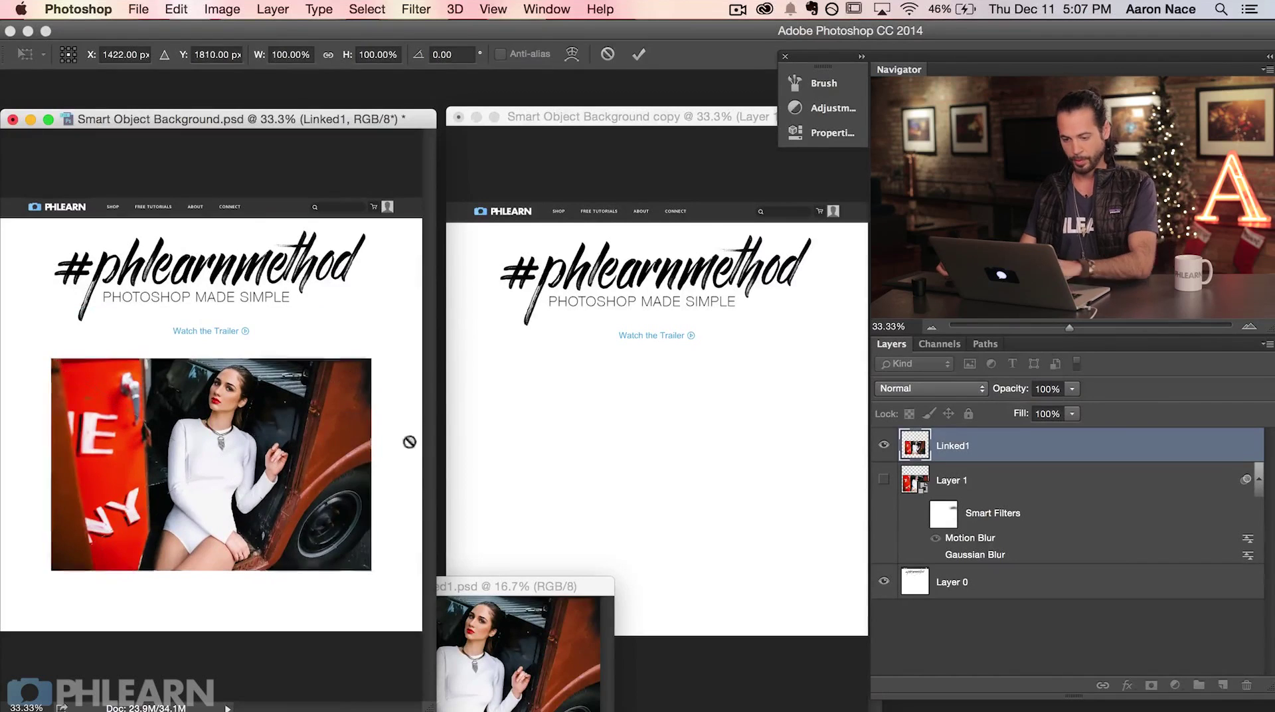
Step: Place Linked1.psd as a linked photo in the blurred mockup copy and position it below Watch the Trailer
left_click(570, 198)
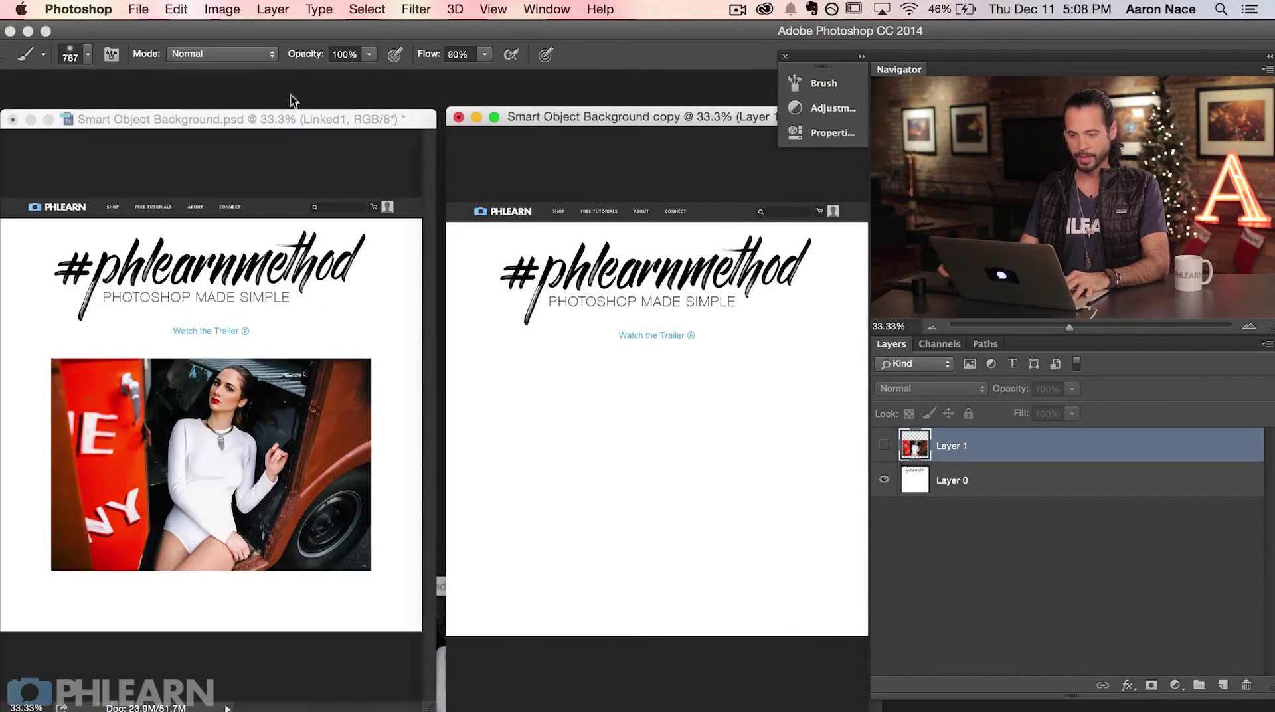
left_click(143, 12)
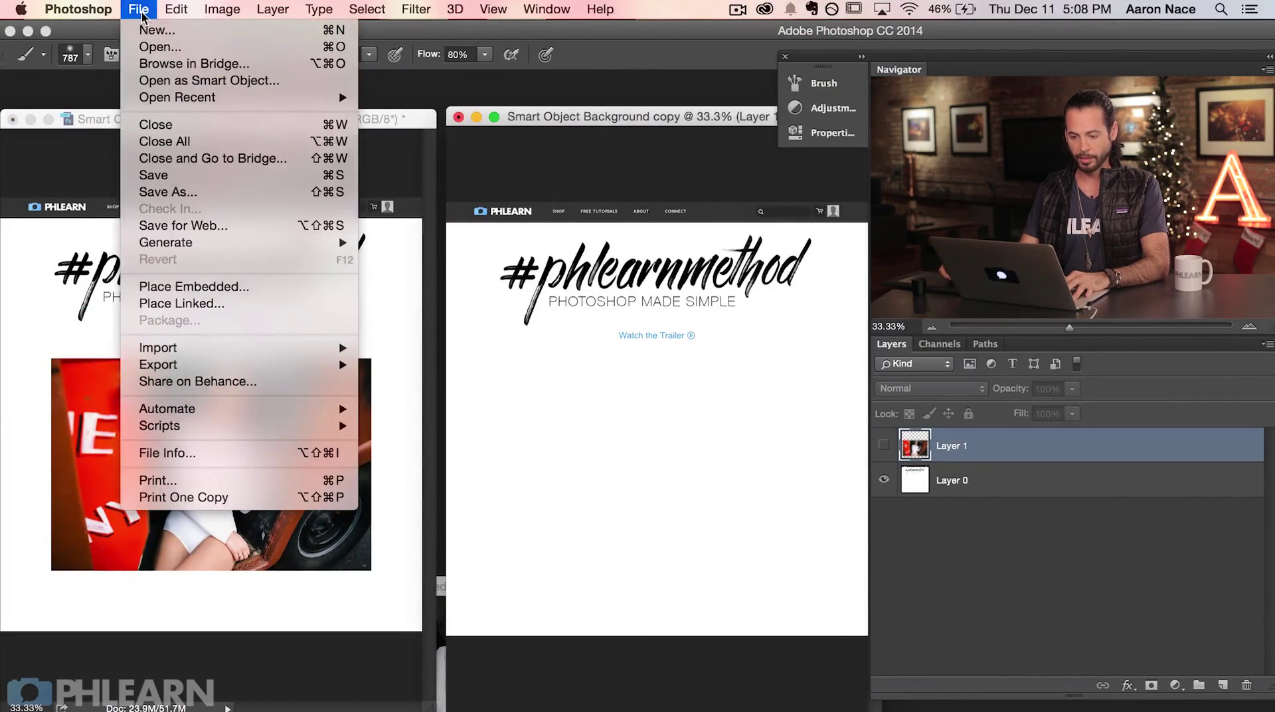
left_click(196, 306)
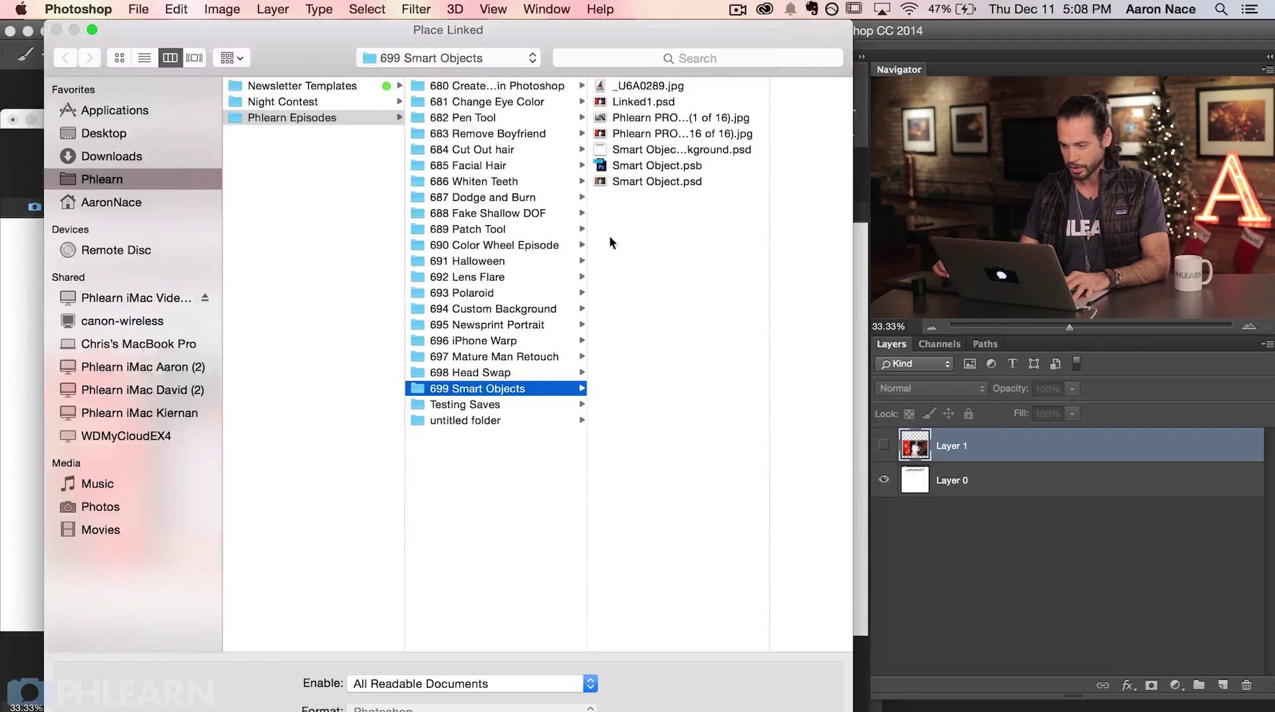
left_click(655, 104)
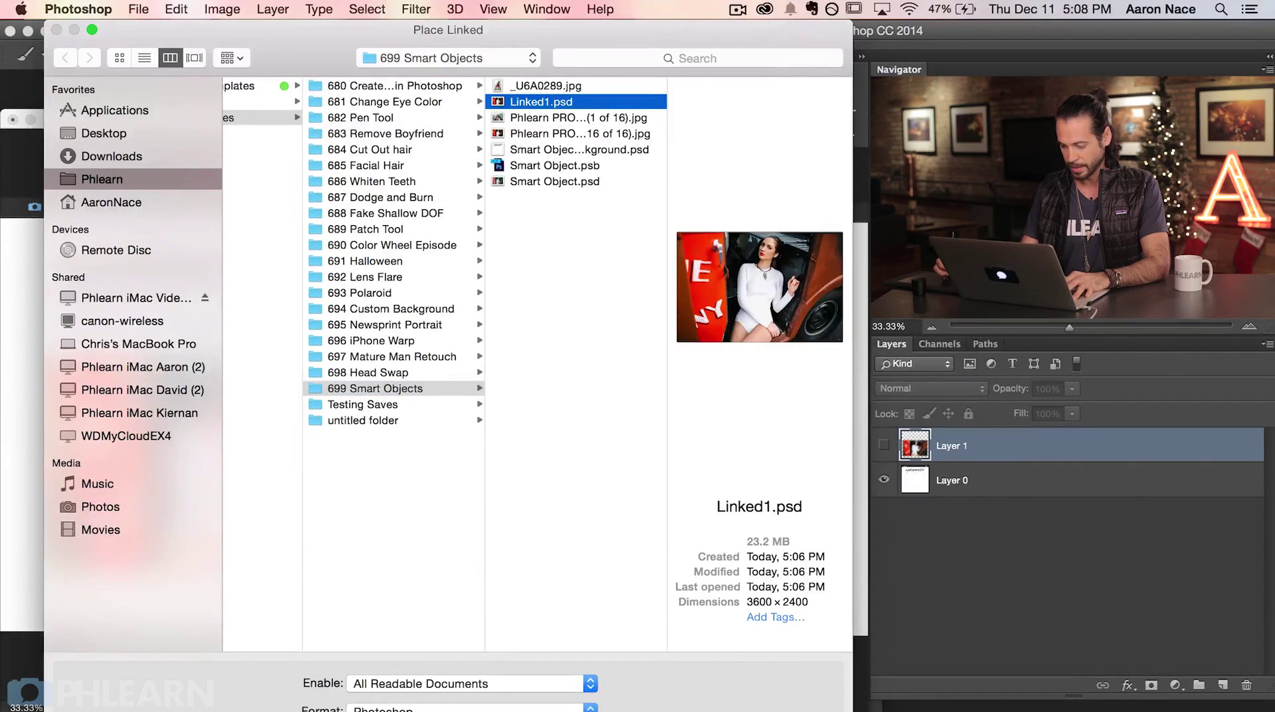
key("Return")
left_click_drag(768, 438, 769, 477)
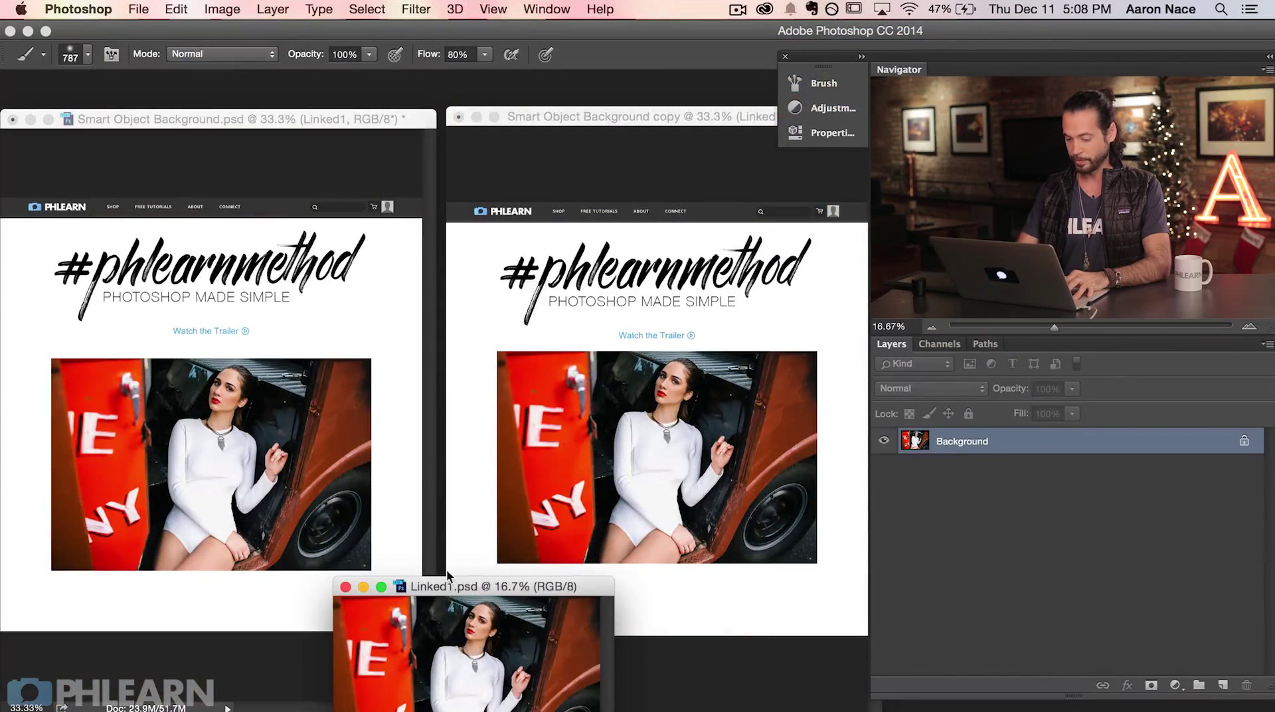
Step: Enlarge the Linked1.psd view and drag its window over the two mockup windows
key("super+equal")
left_click_drag(556, 510, 464, 489)
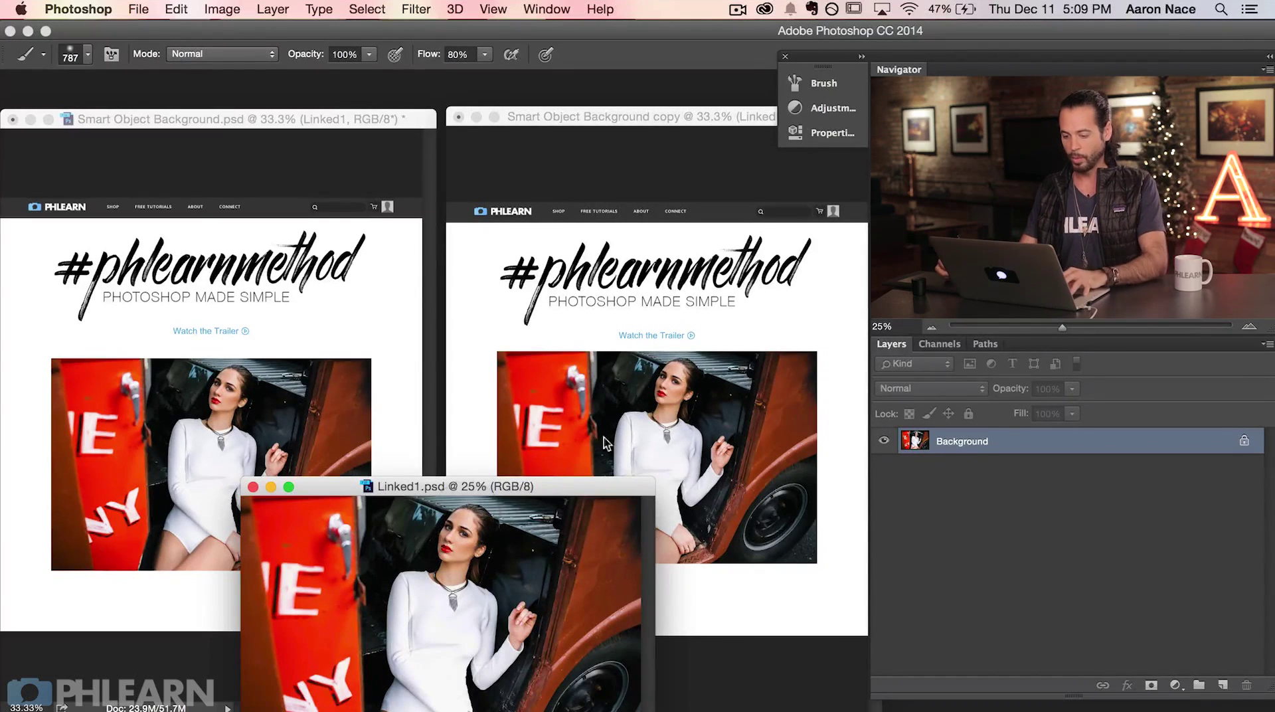
left_click_drag(556, 494, 555, 492)
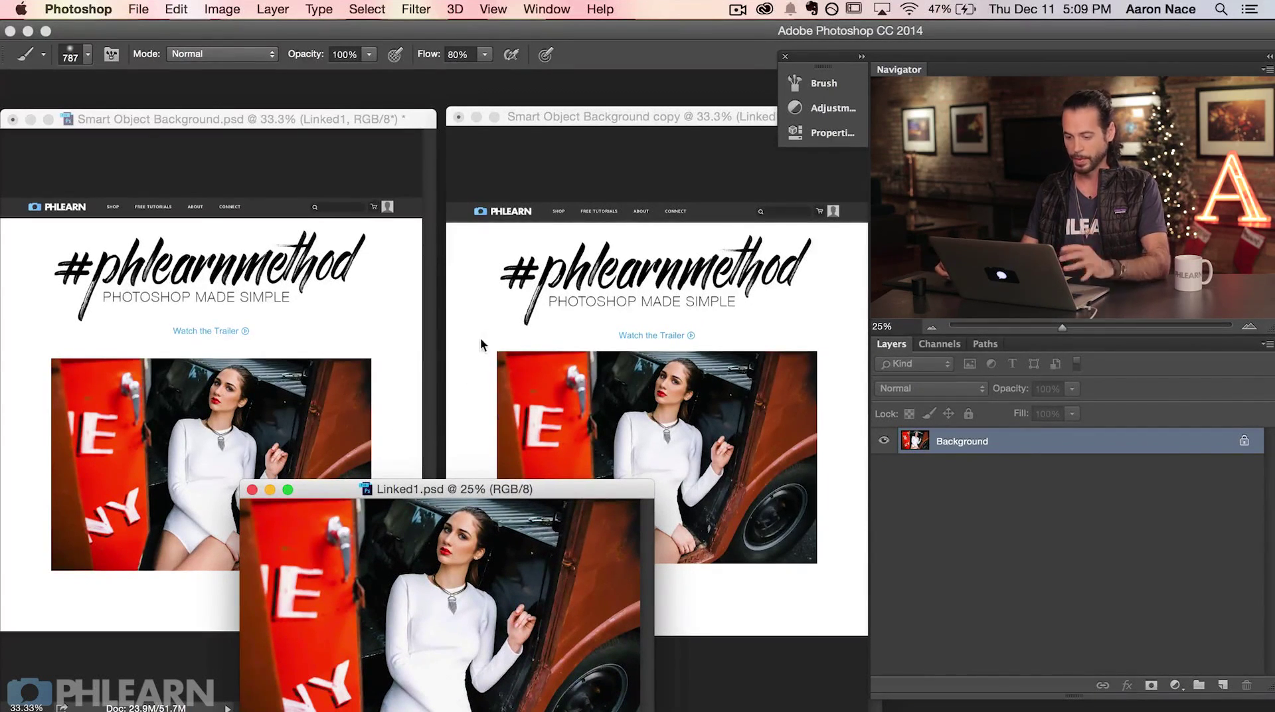
left_click(542, 10)
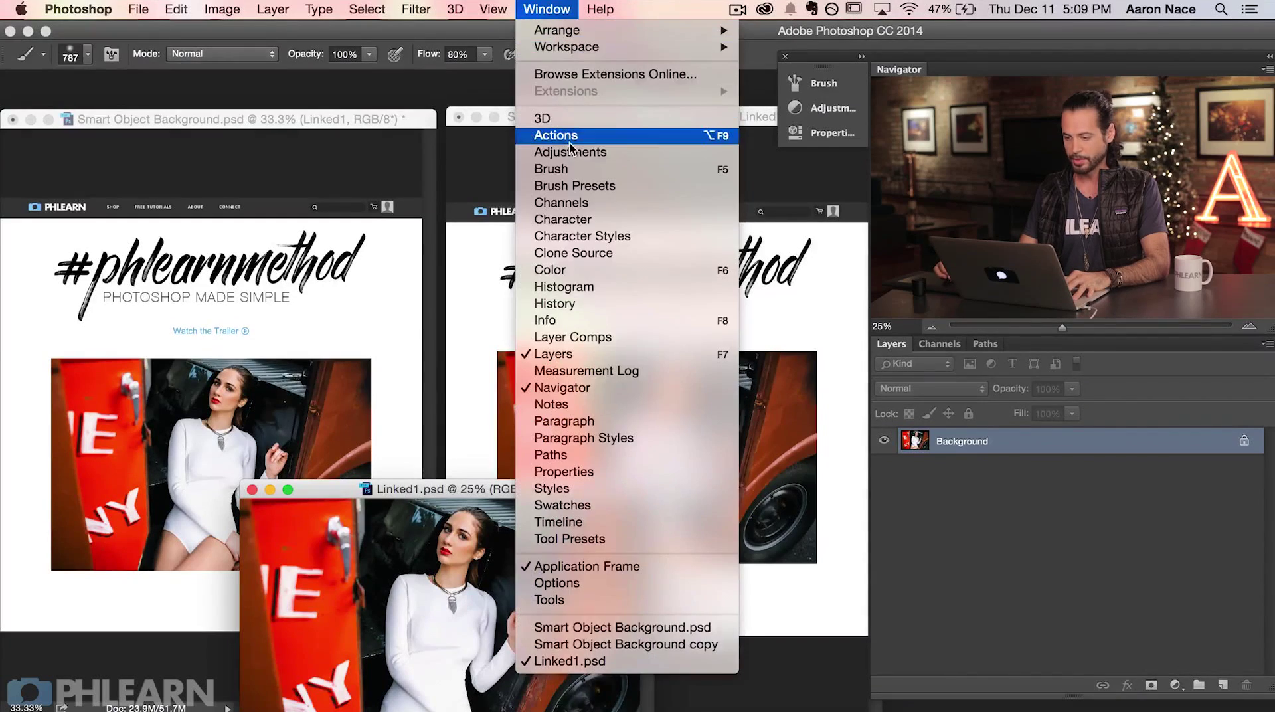
Step: Run the PHLEARN Color Teal Orange action on Linked1 from the Actions panel
left_click(597, 131)
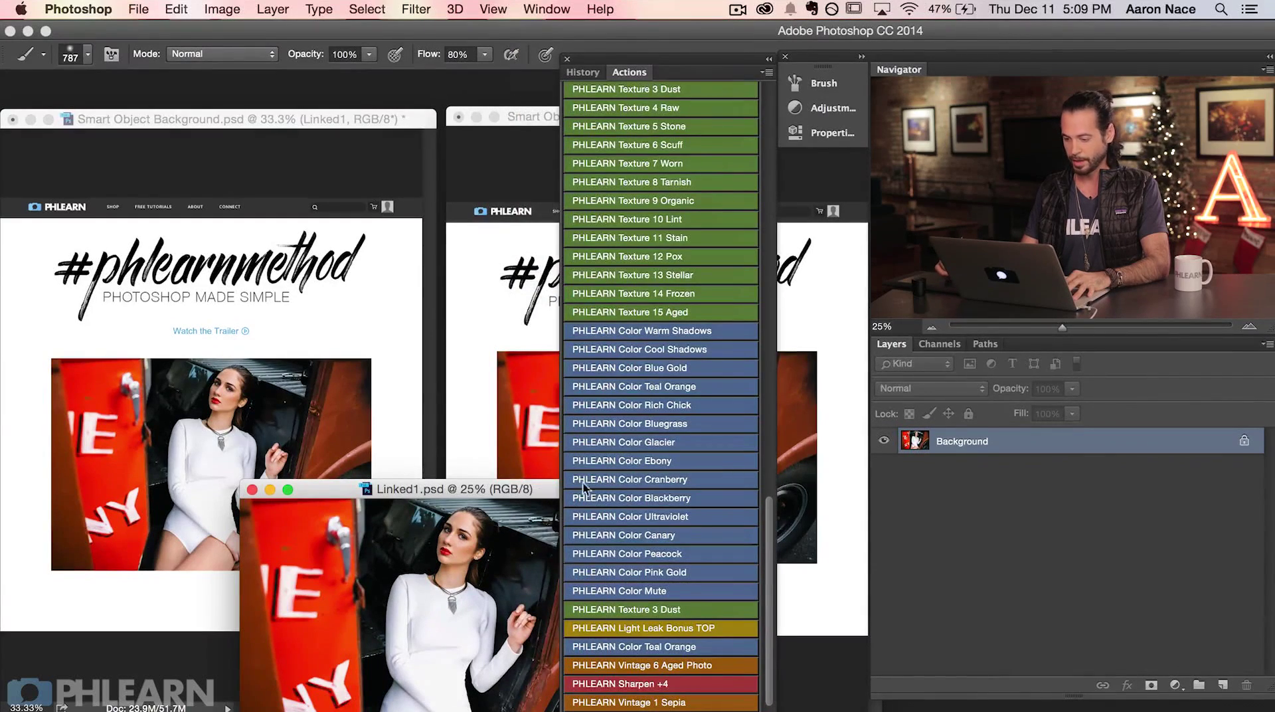
scroll(765, 534, "up", 2)
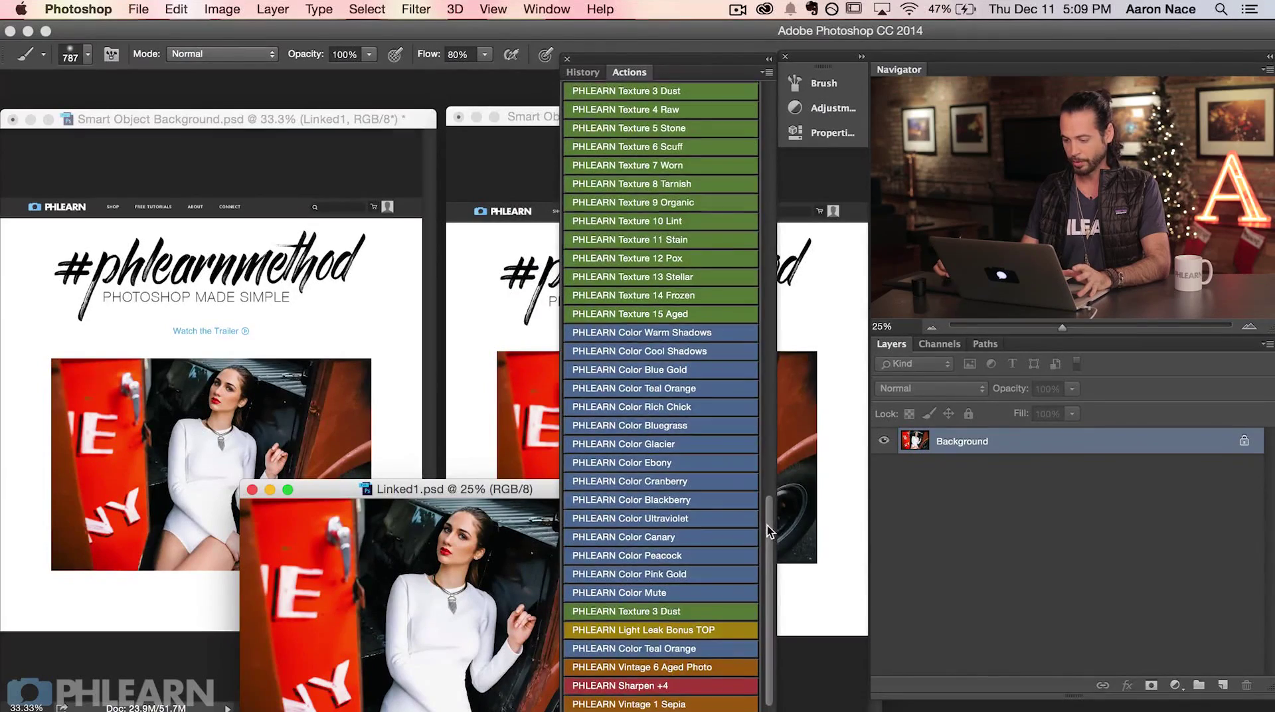
scroll(773, 526, "up", 1)
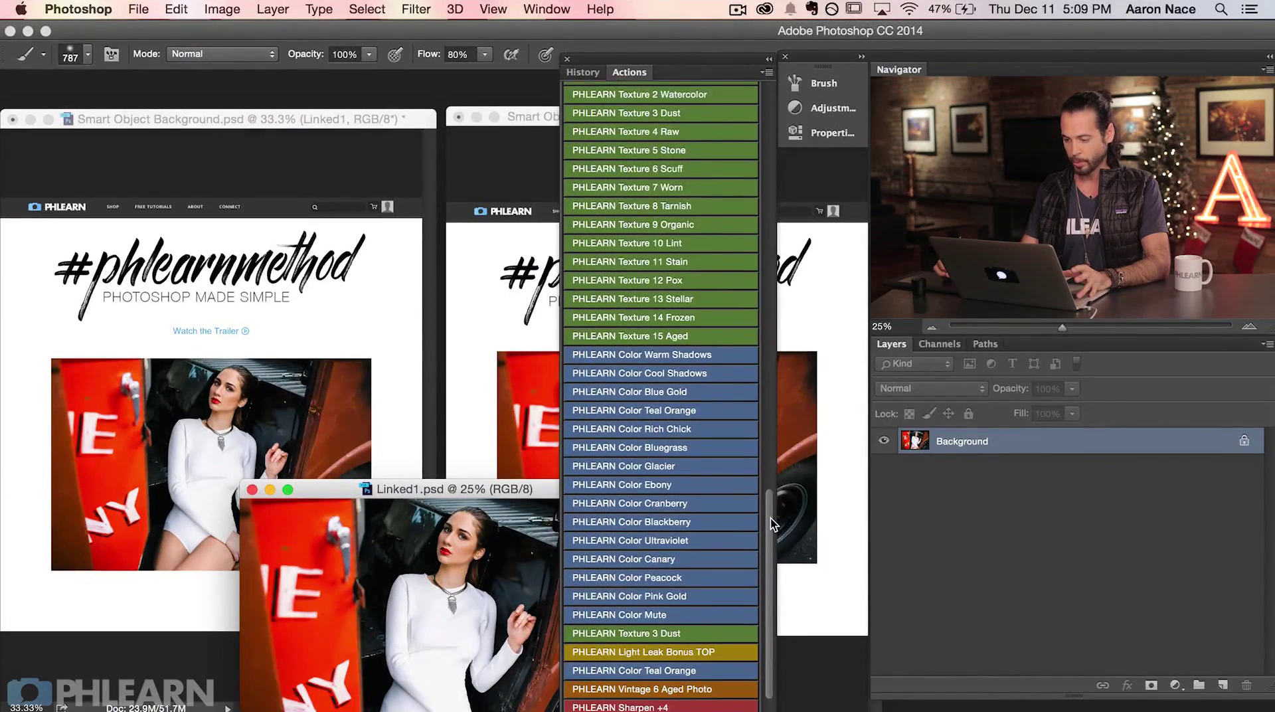
scroll(747, 491, "up", 5)
scroll(764, 527, "down", 6)
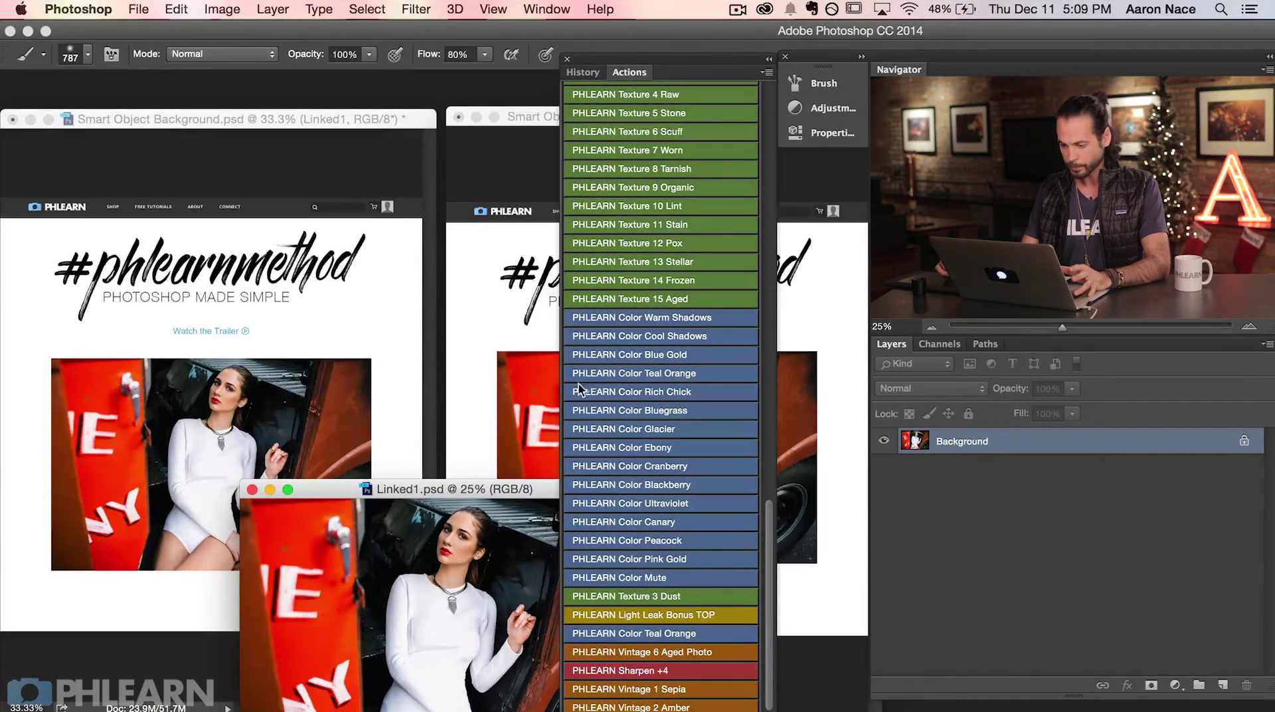
left_click(707, 374)
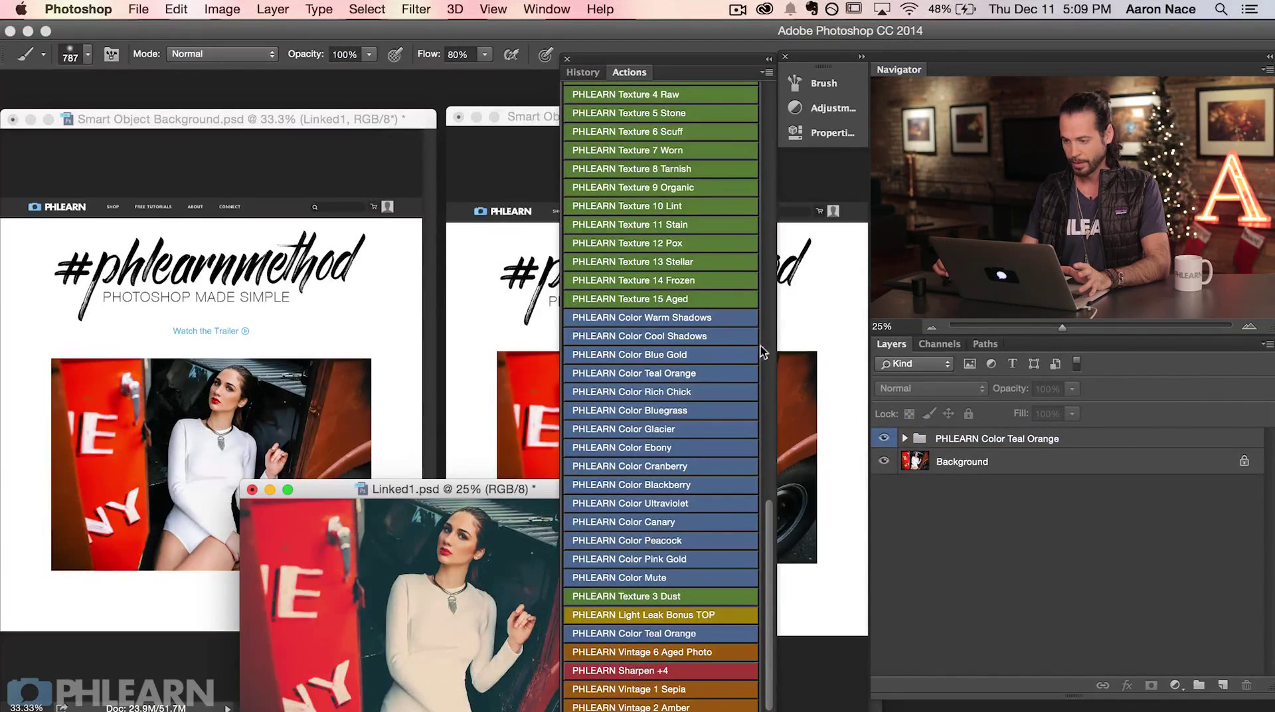
left_click(566, 59)
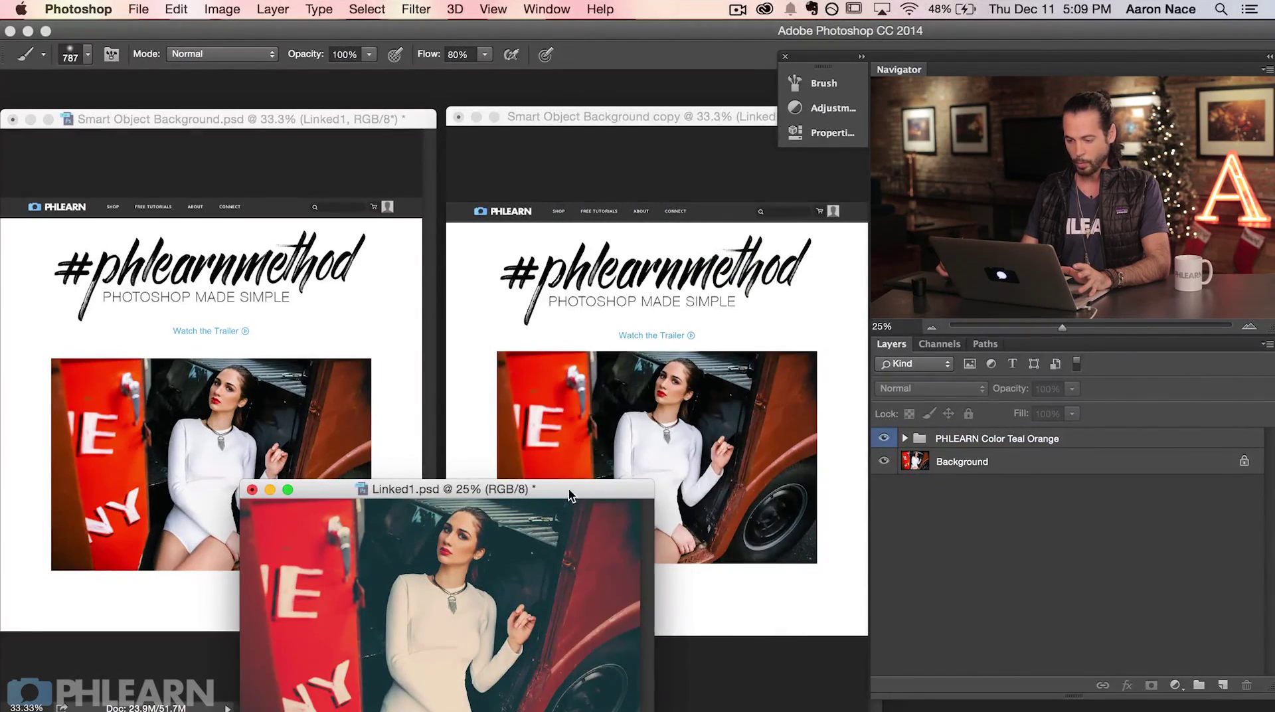
left_click_drag(570, 495, 566, 491)
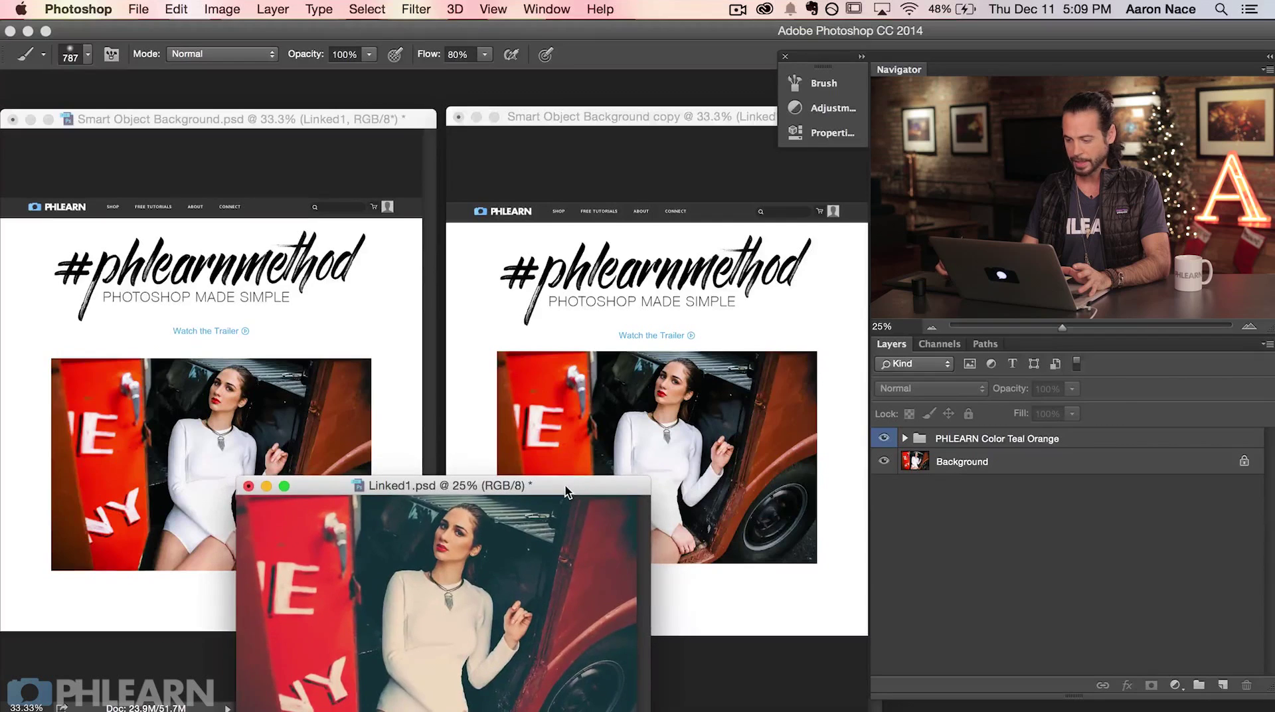
Step: Compare the Teal Orange grade on and off, then save Linked1 with maximum compatibility
left_click(883, 437)
left_click(883, 437)
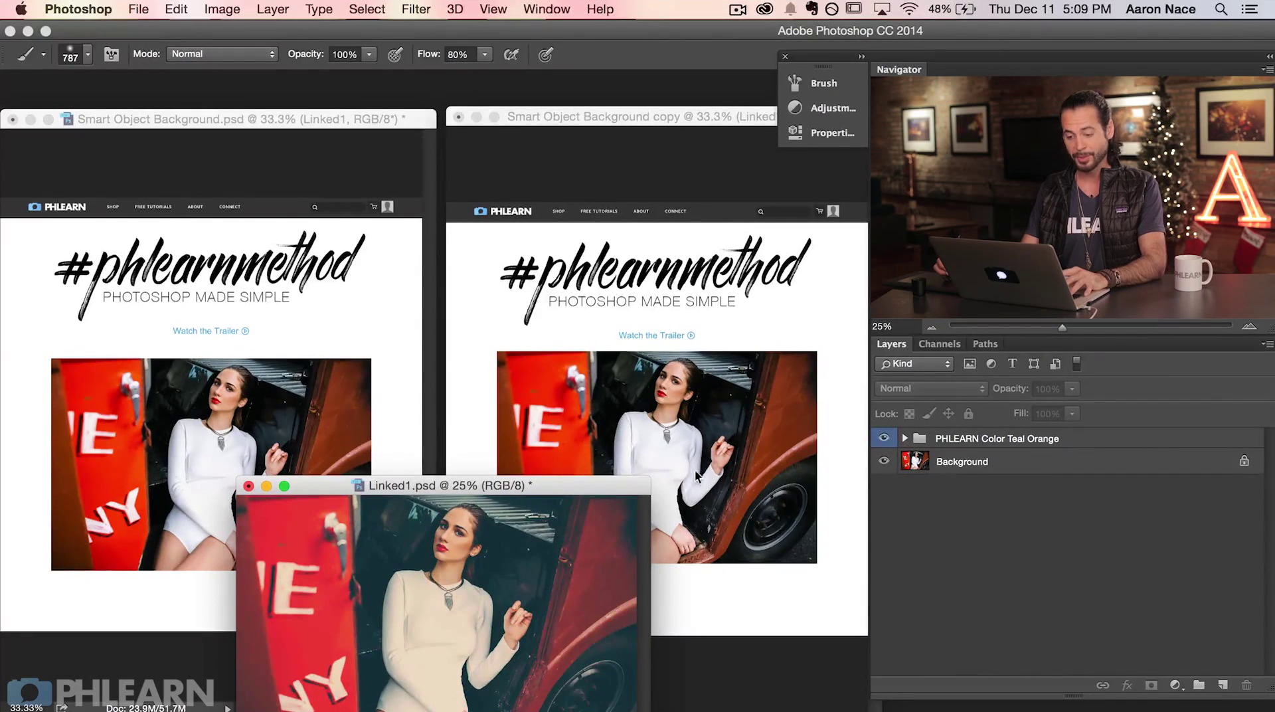
key("super+s")
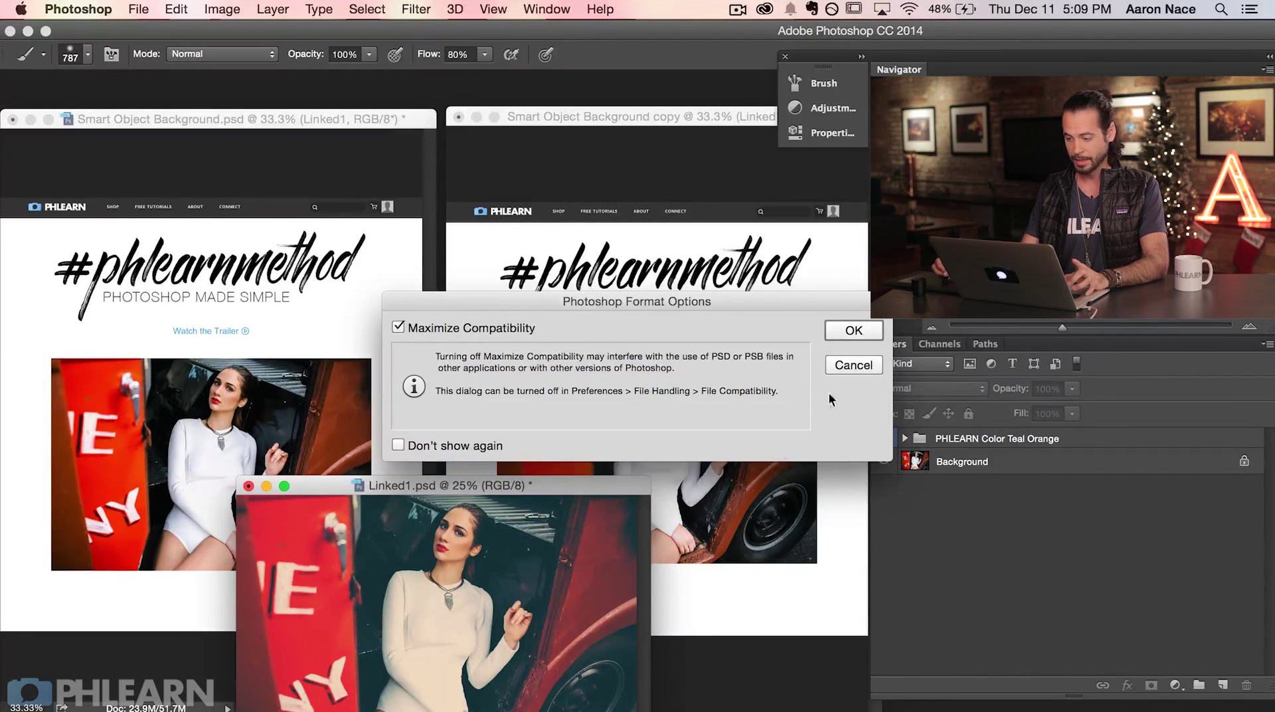
left_click(854, 331)
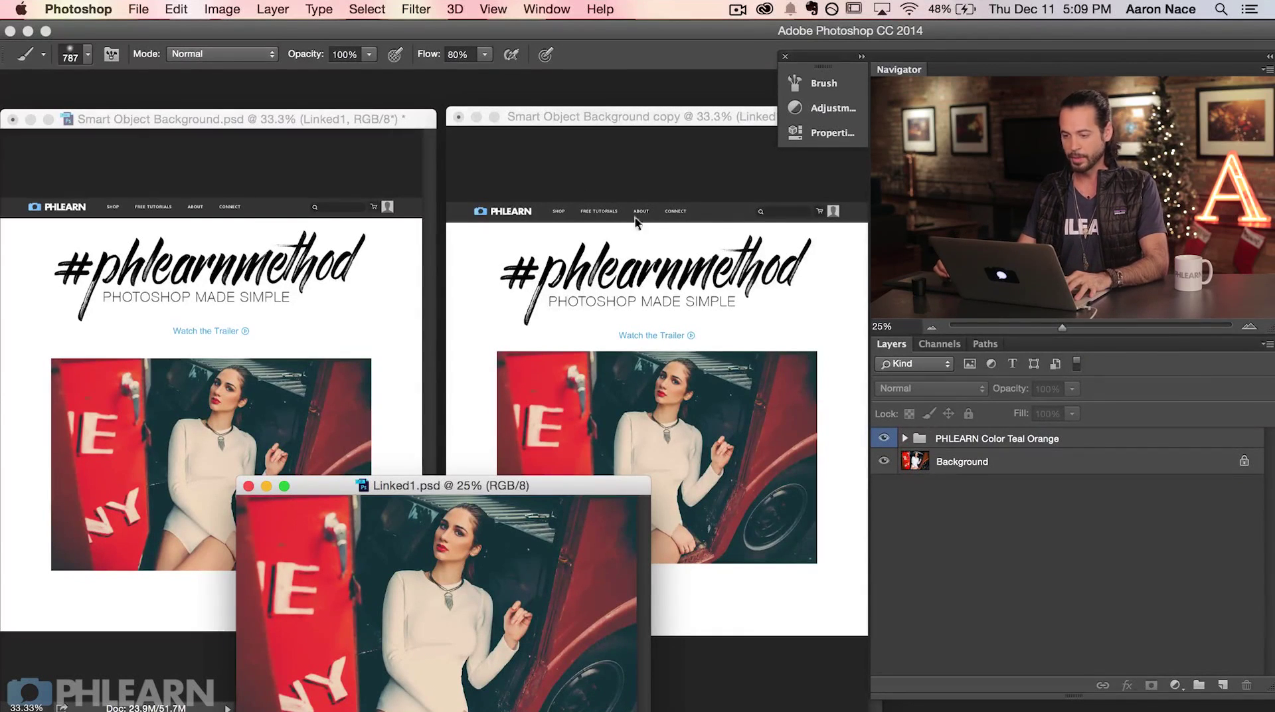
left_click(560, 10)
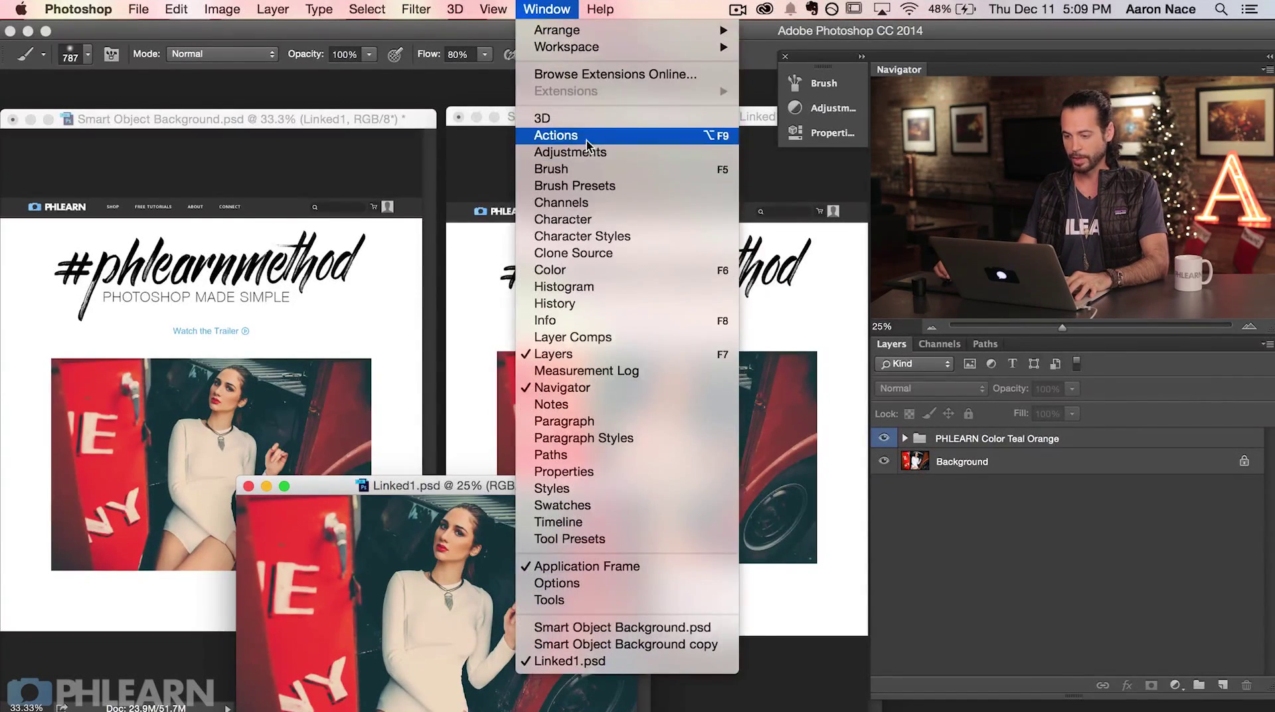
Step: Run the PHLEARN Color Rich Chick action on Linked1 from the Actions panel
left_click(587, 133)
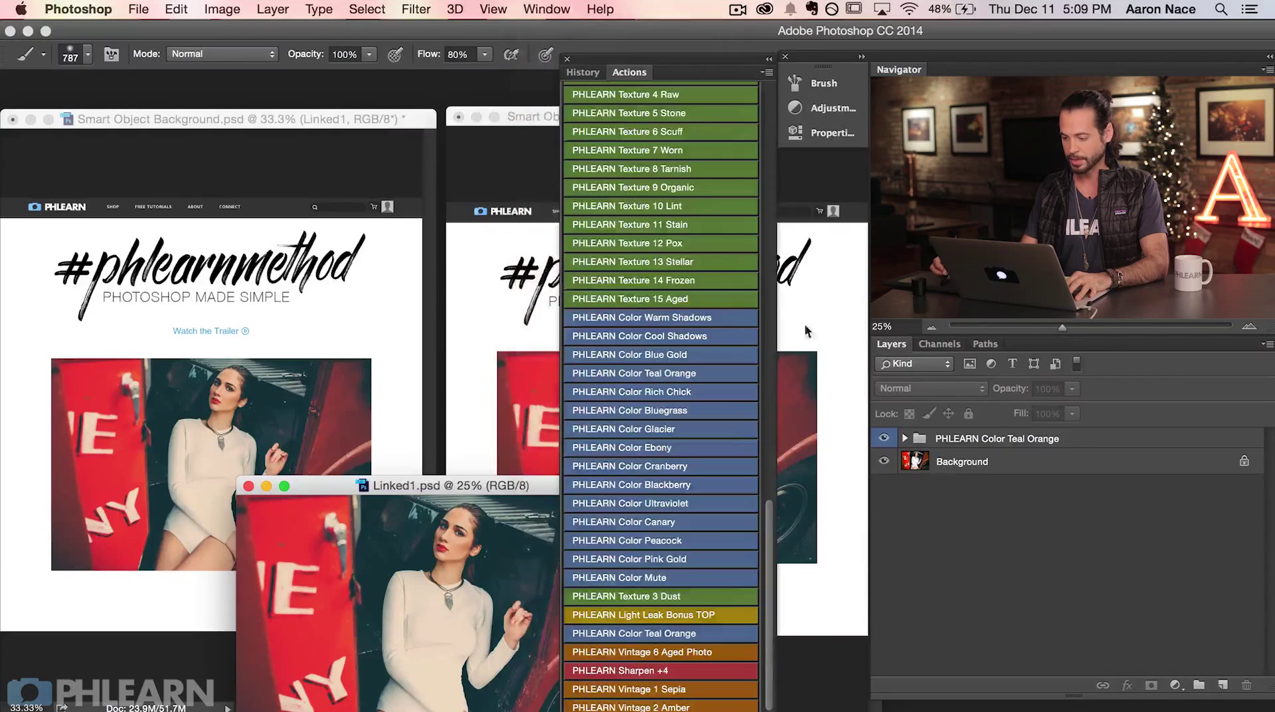
left_click(704, 391)
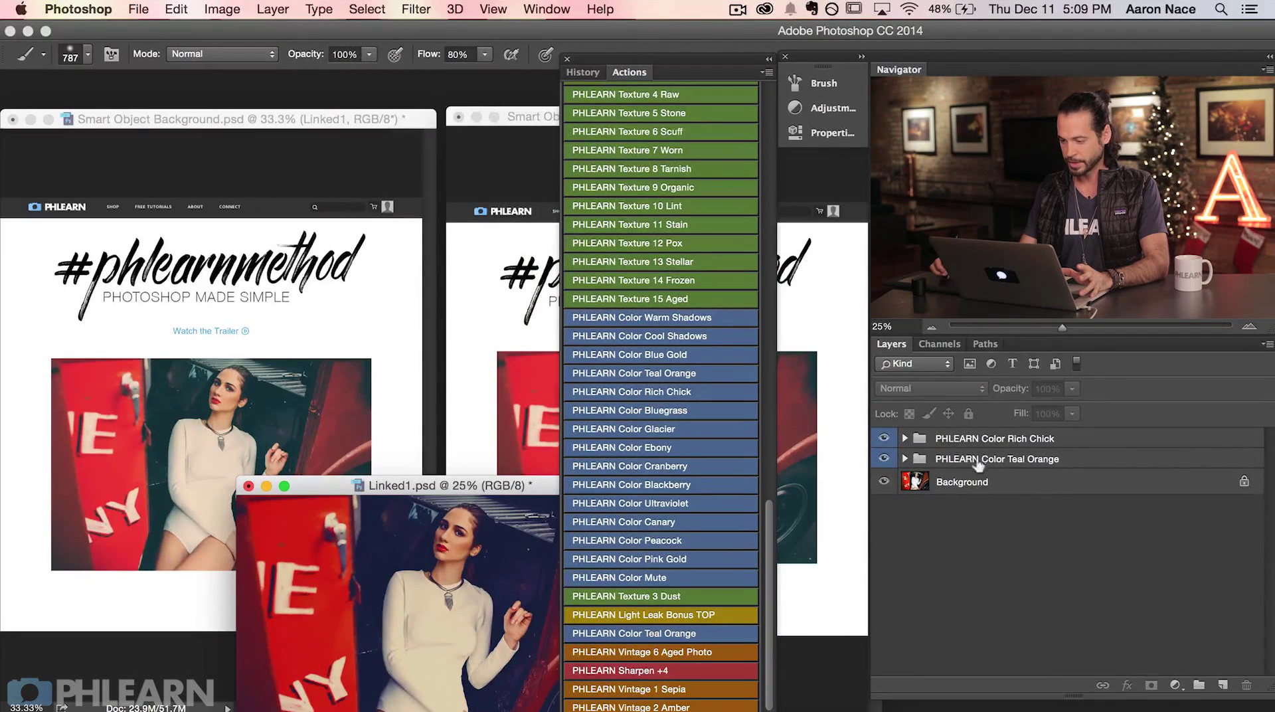
left_click(568, 59)
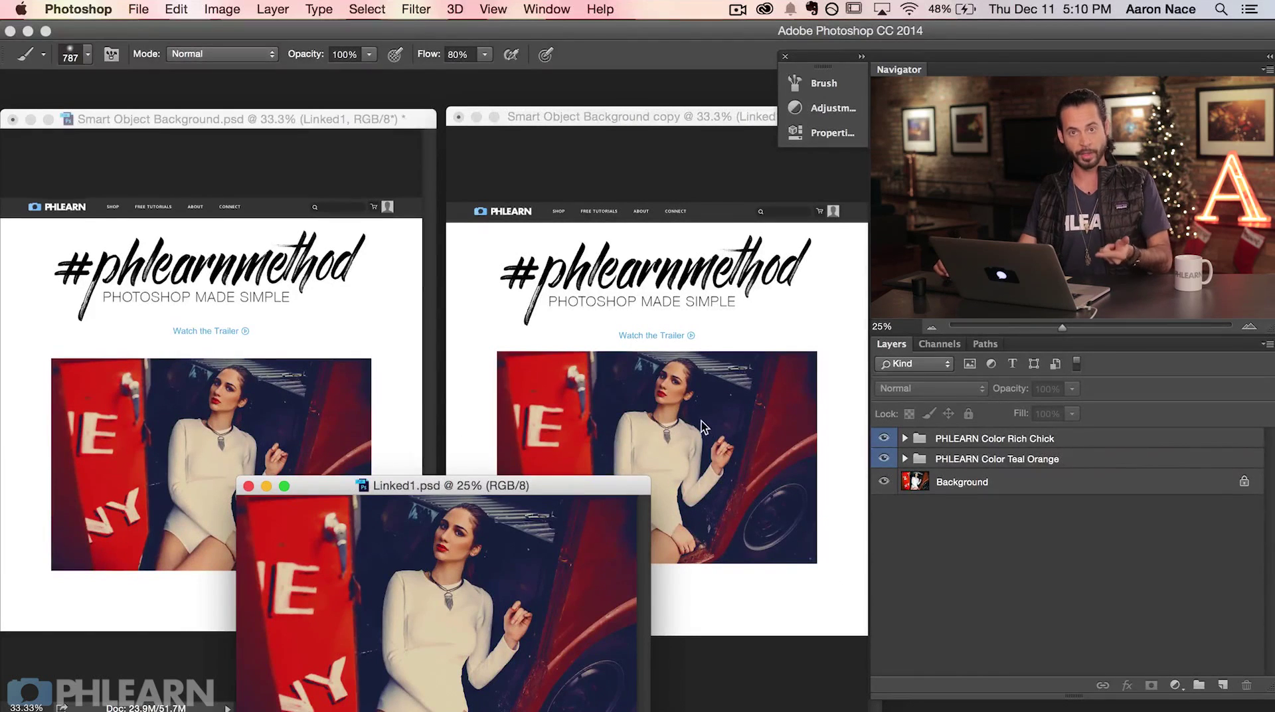
Step: Scale the linked photo in the Smart Object Background copy down to about 34%
left_click(728, 413)
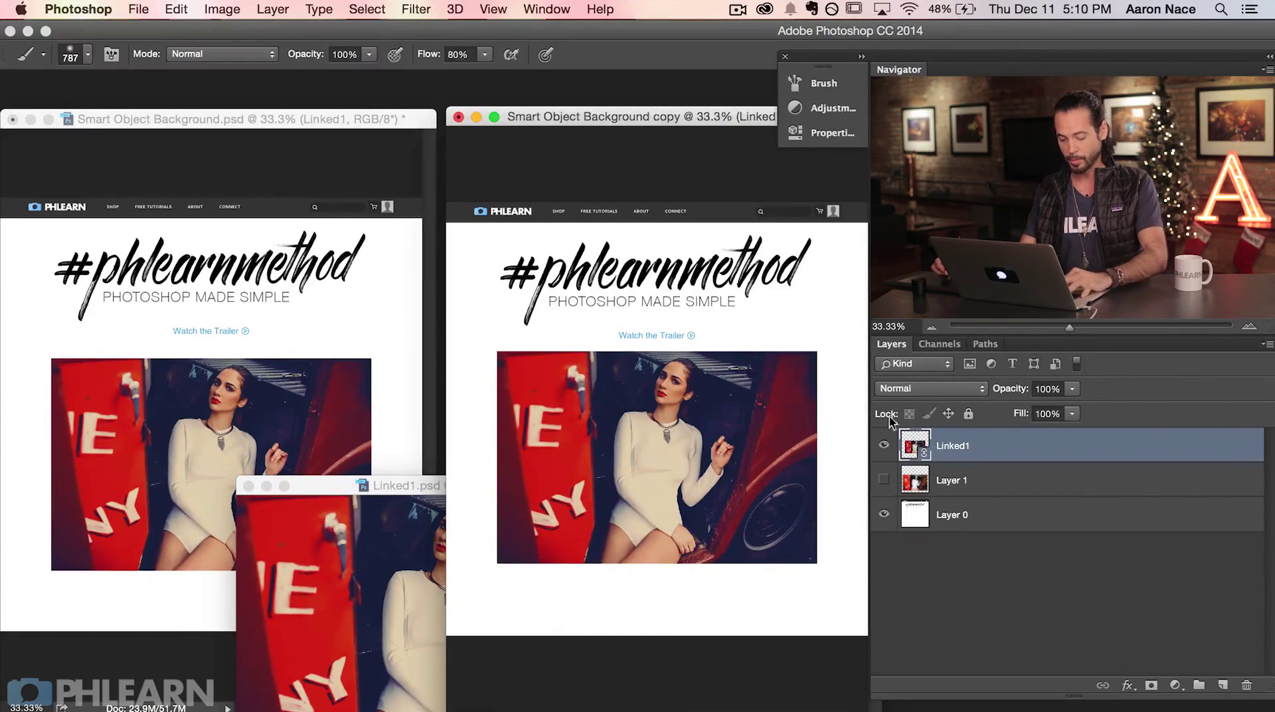
key("super+t")
left_click_drag(817, 351, 713, 421)
key("Return")
key("b")
Step: Move the small photo up-left and place a duplicate right beside it
key("v")
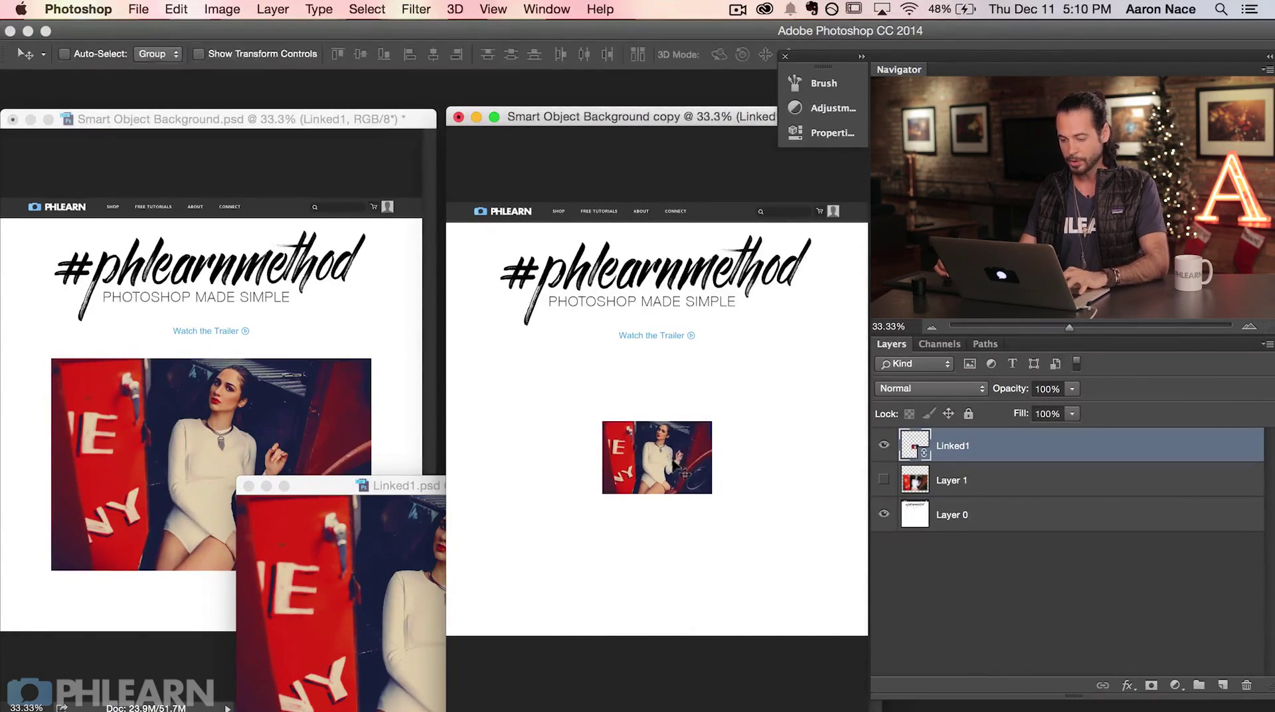
left_click_drag(645, 451, 558, 421)
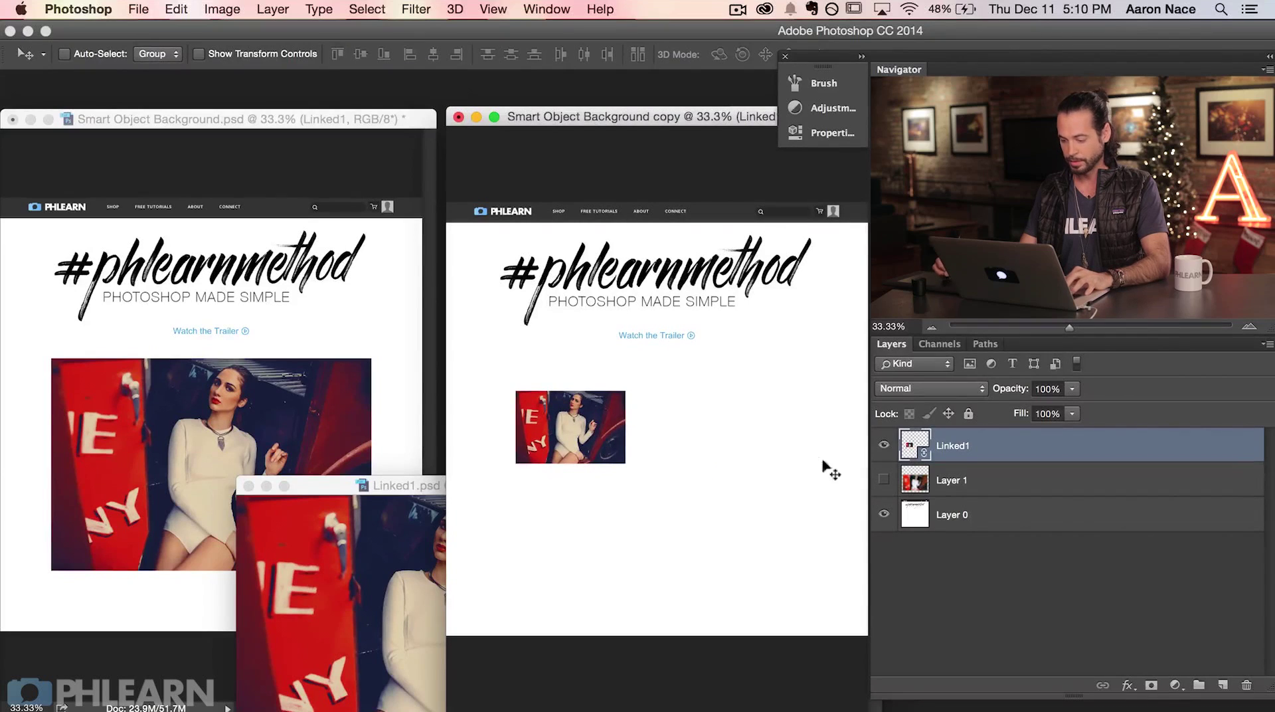
left_click(743, 425, "alt")
left_click_drag(579, 435, 694, 439)
key("shift+Right")
key("shift+Right")
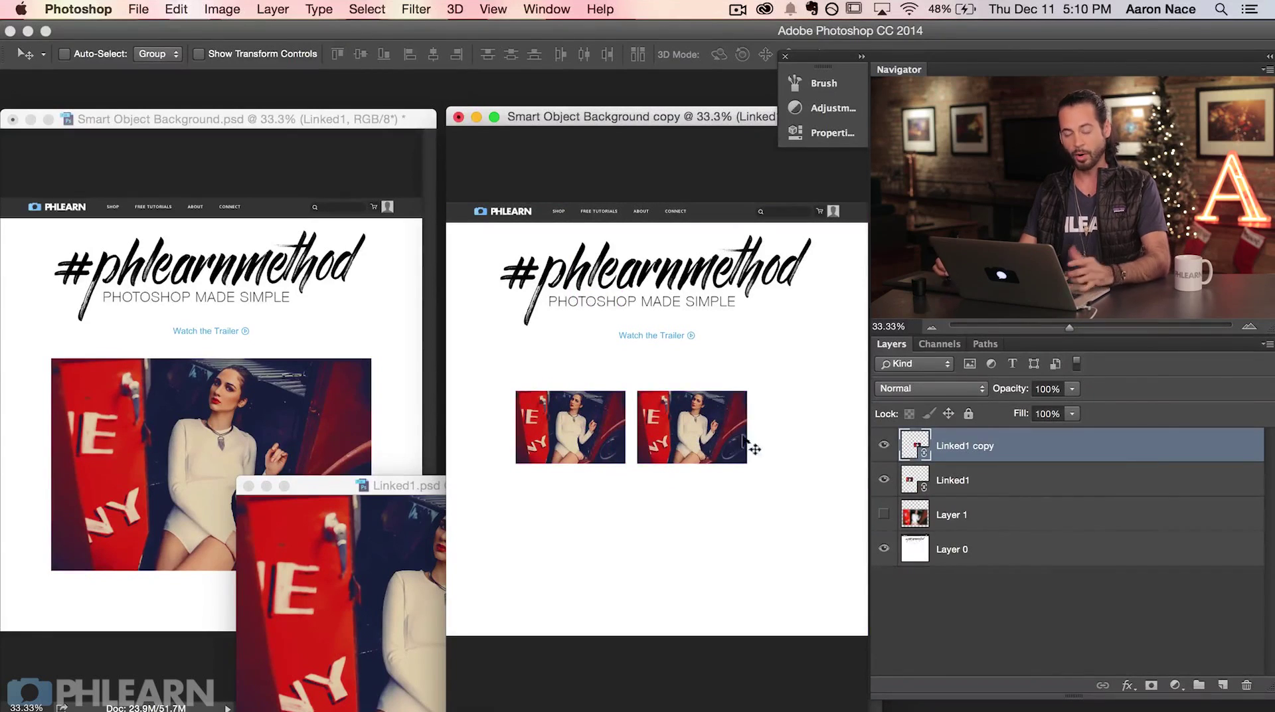
left_click(425, 621)
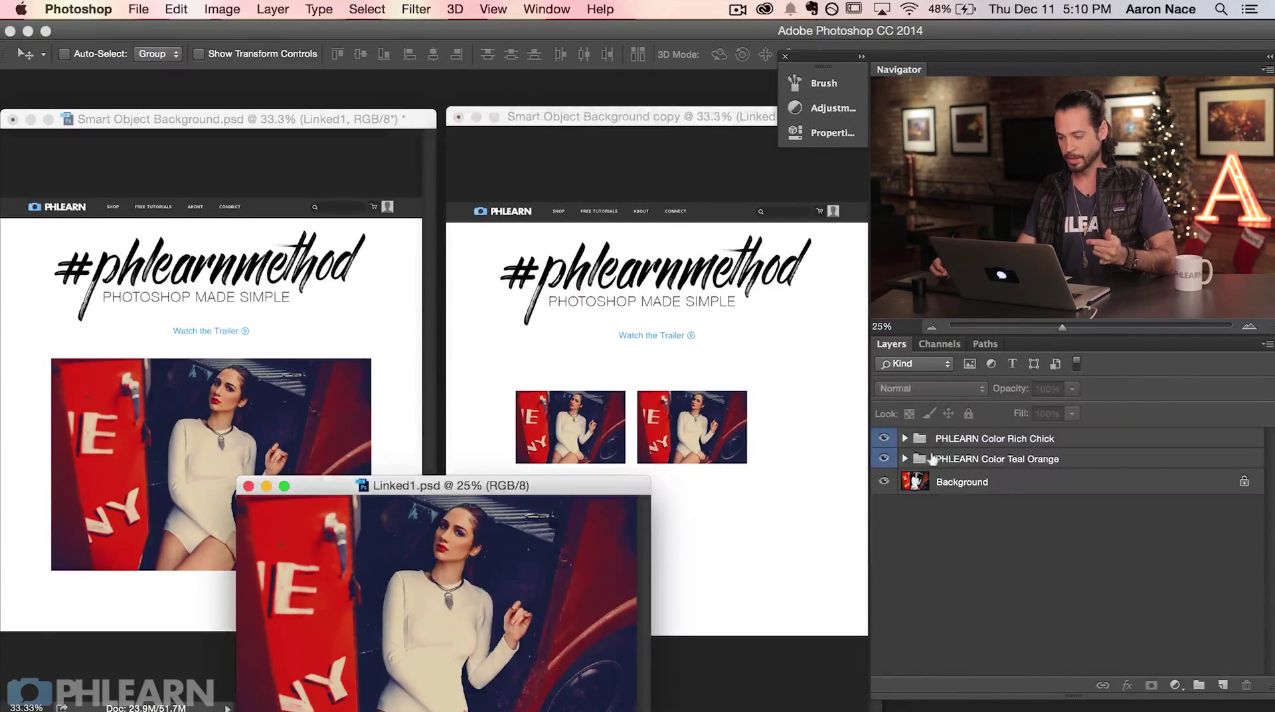
Step: Hide the Rich Chick and Teal Orange groups in Linked1, save, and check both mockups
left_click(882, 439)
left_click(883, 457)
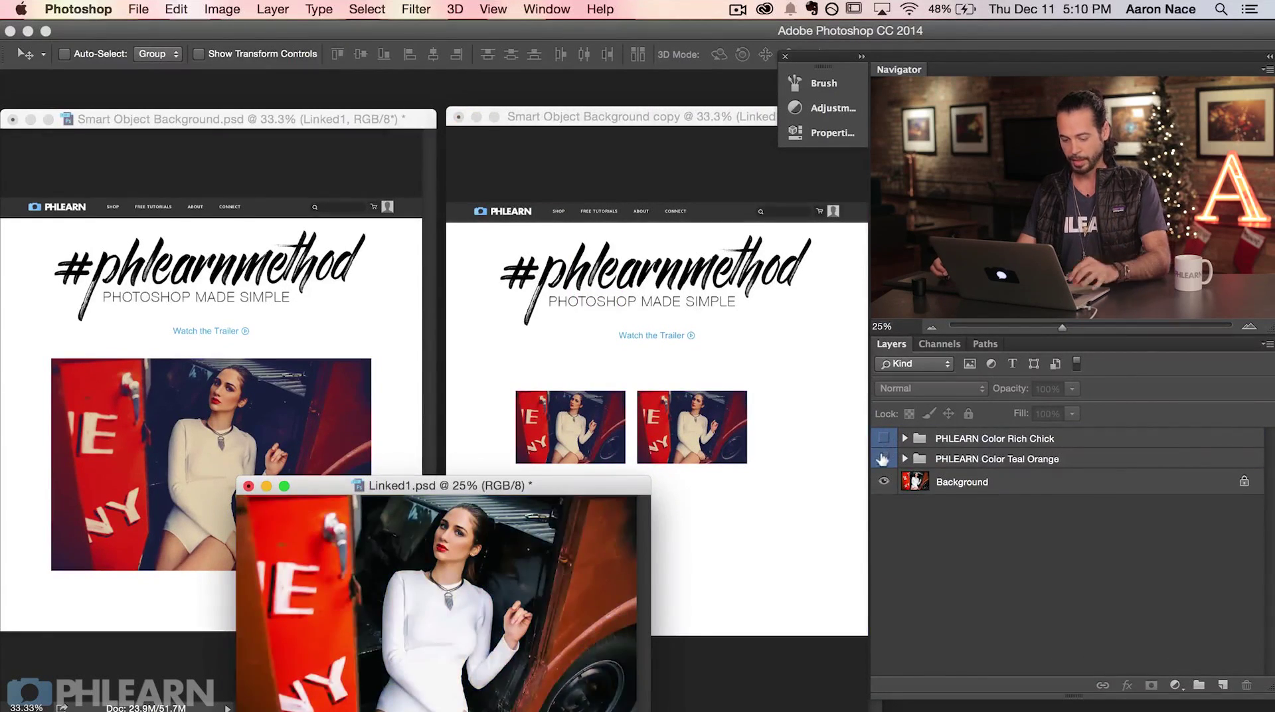
key("super+s")
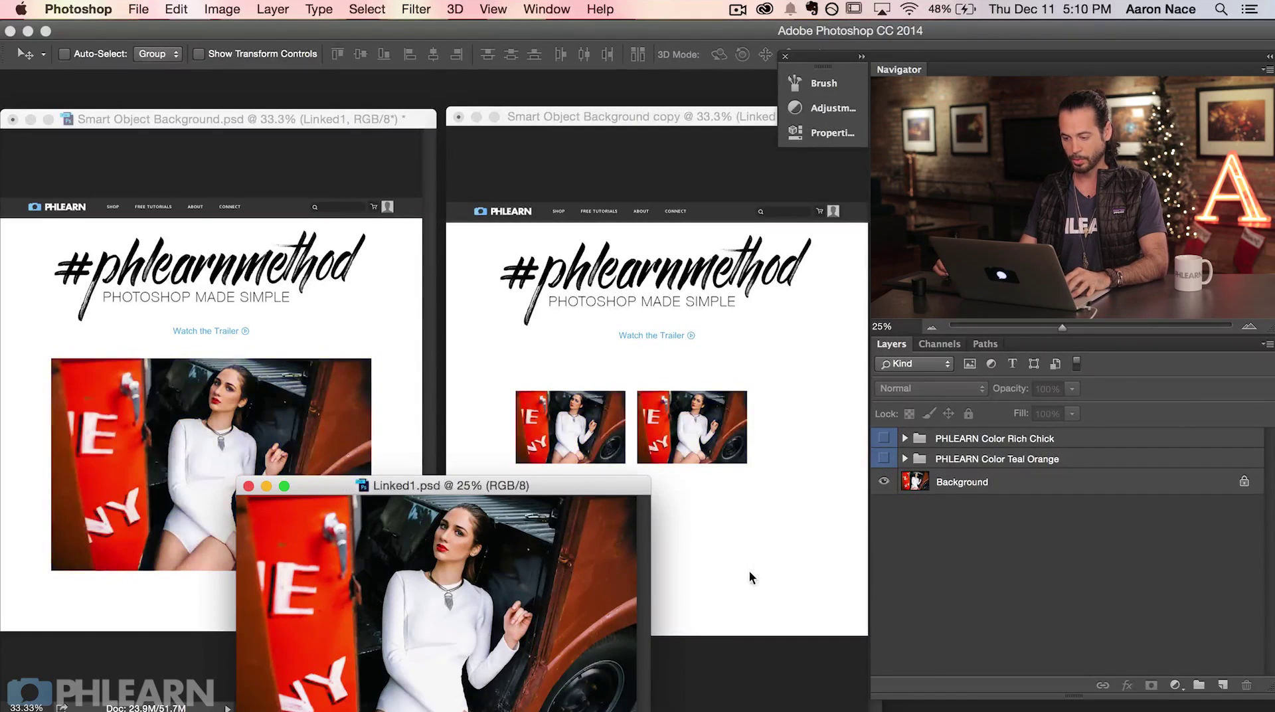
left_click(708, 540)
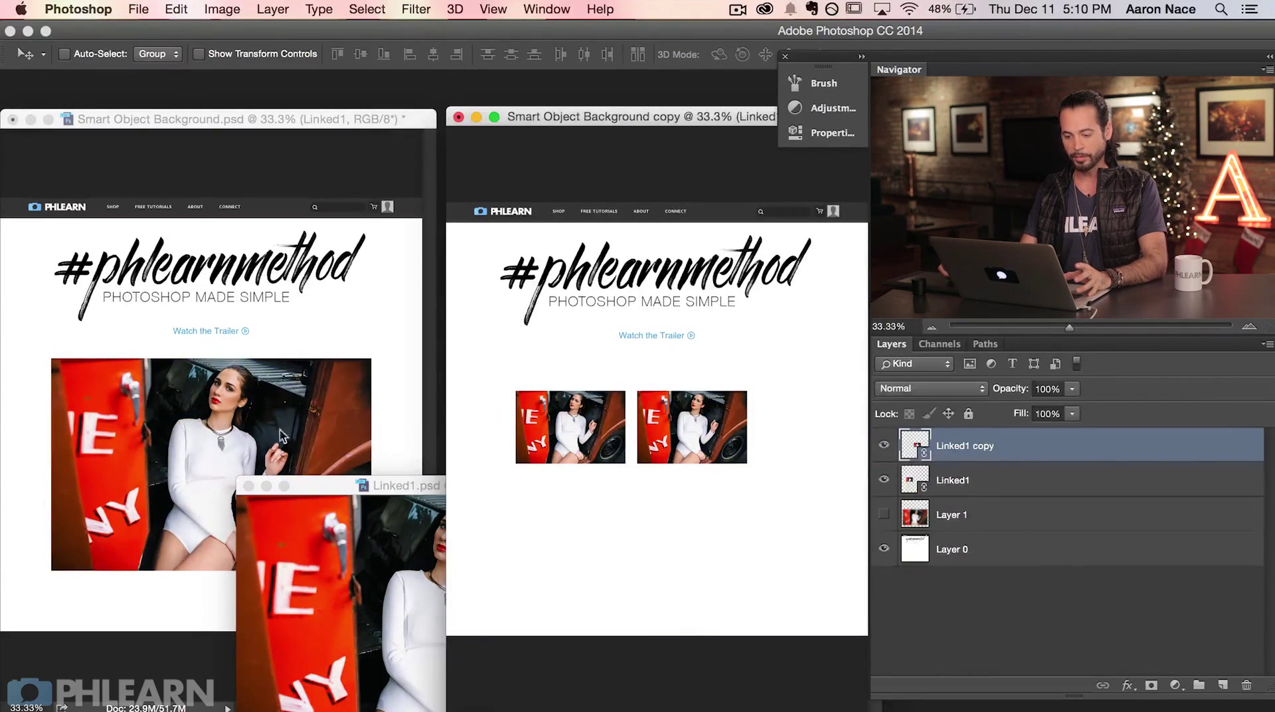
left_click(399, 420)
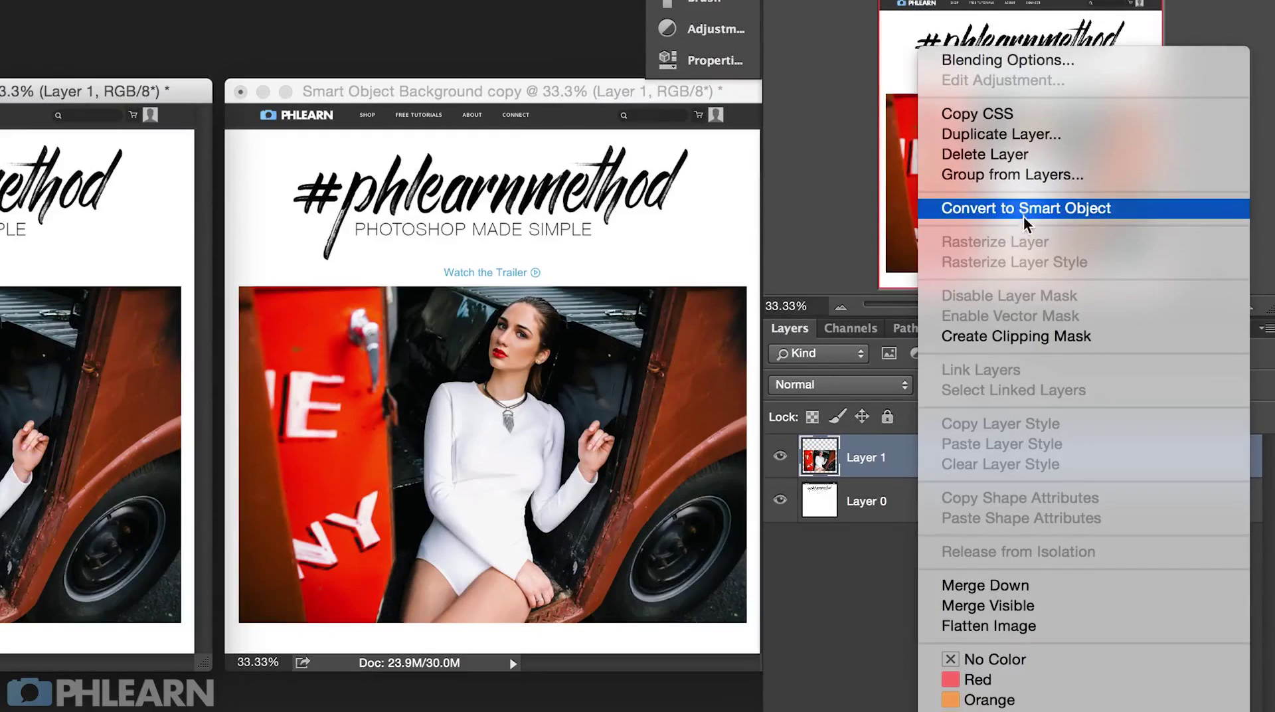
Step: Convert Layer 1 to a smart object and scale the tiny photo up to fill the mockup
left_click(1021, 210)
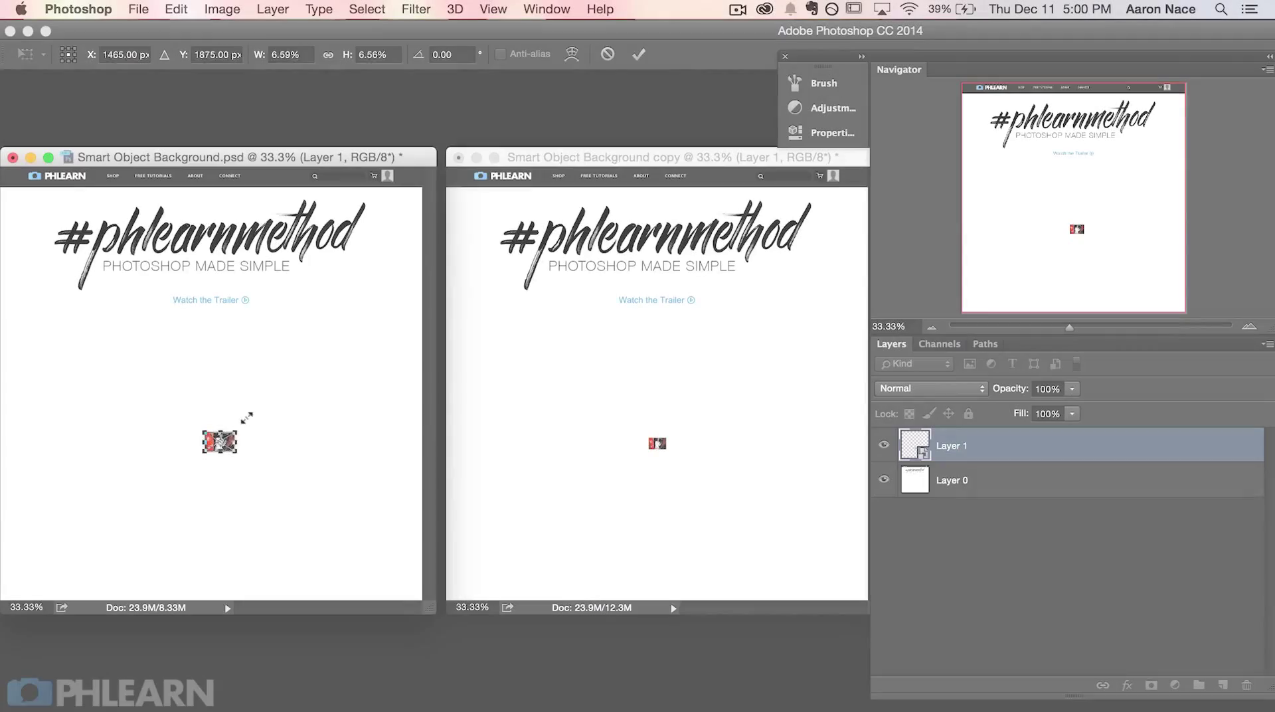
left_click_drag(251, 417, 502, 328)
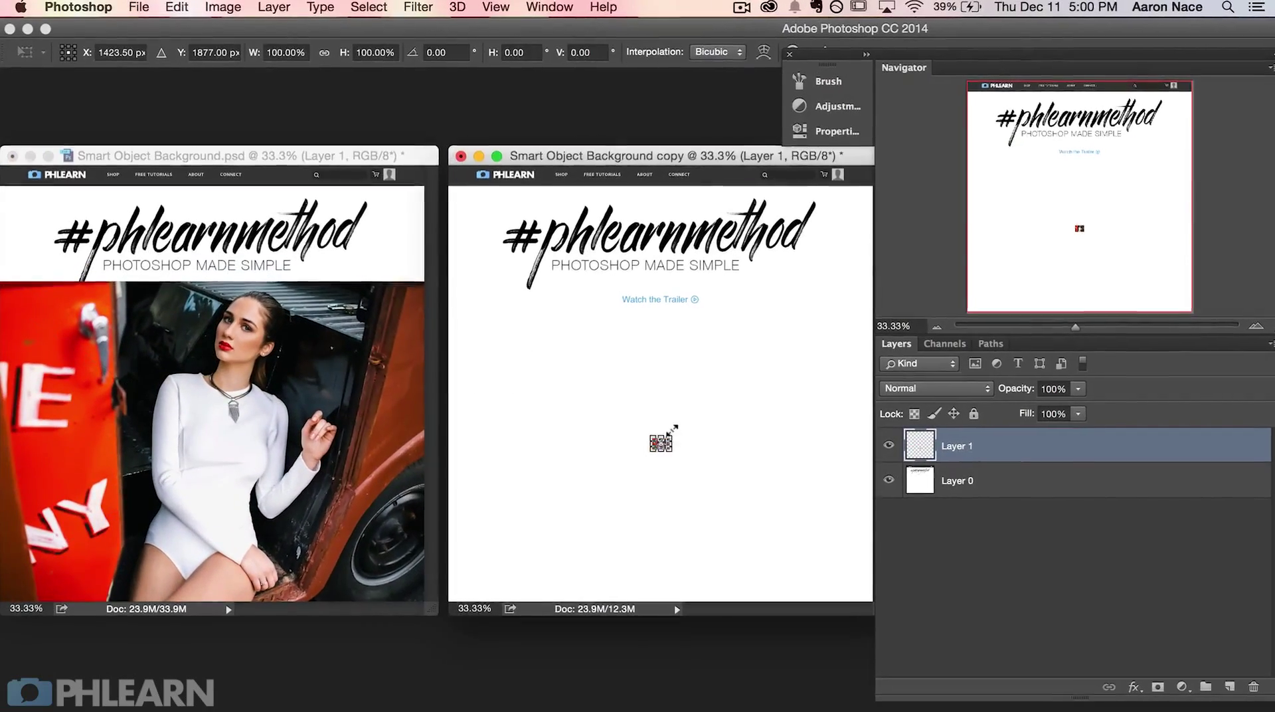
left_click_drag(666, 438, 899, 267)
key("Return")
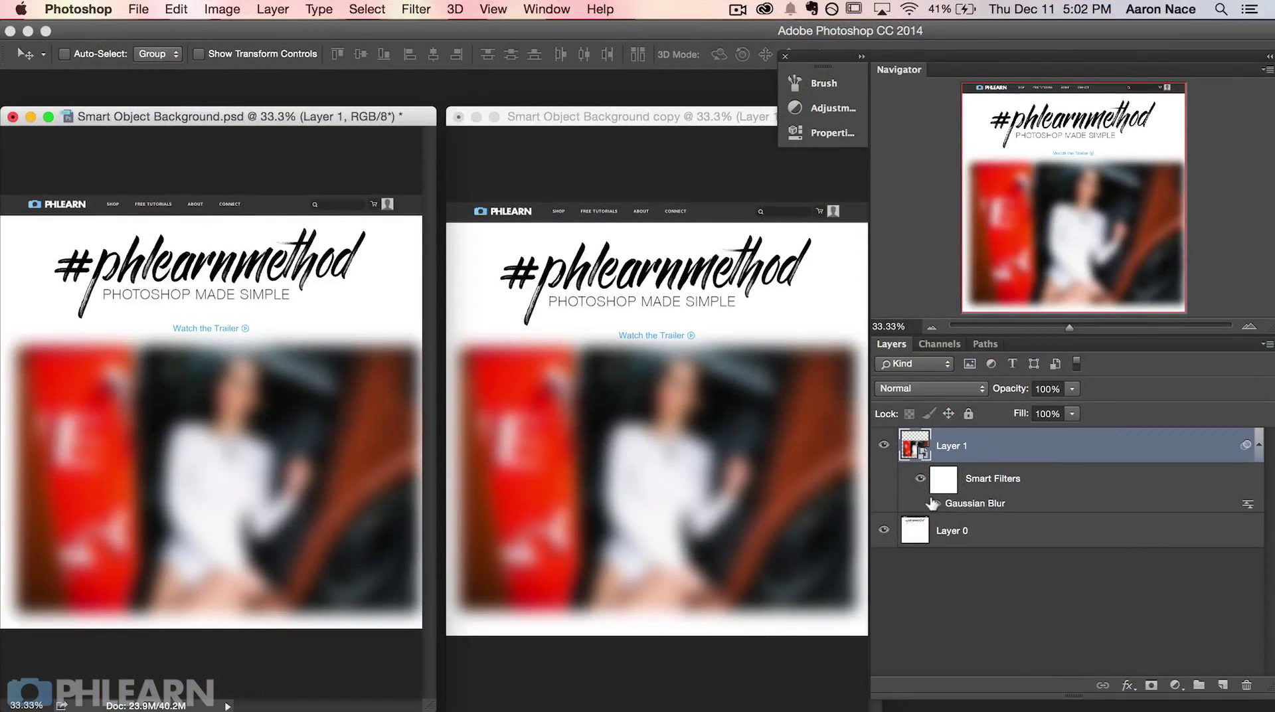
Step: Turn off the Gaussian Blur smart filter and save Linked1 with maximum compatibility
left_click(934, 503)
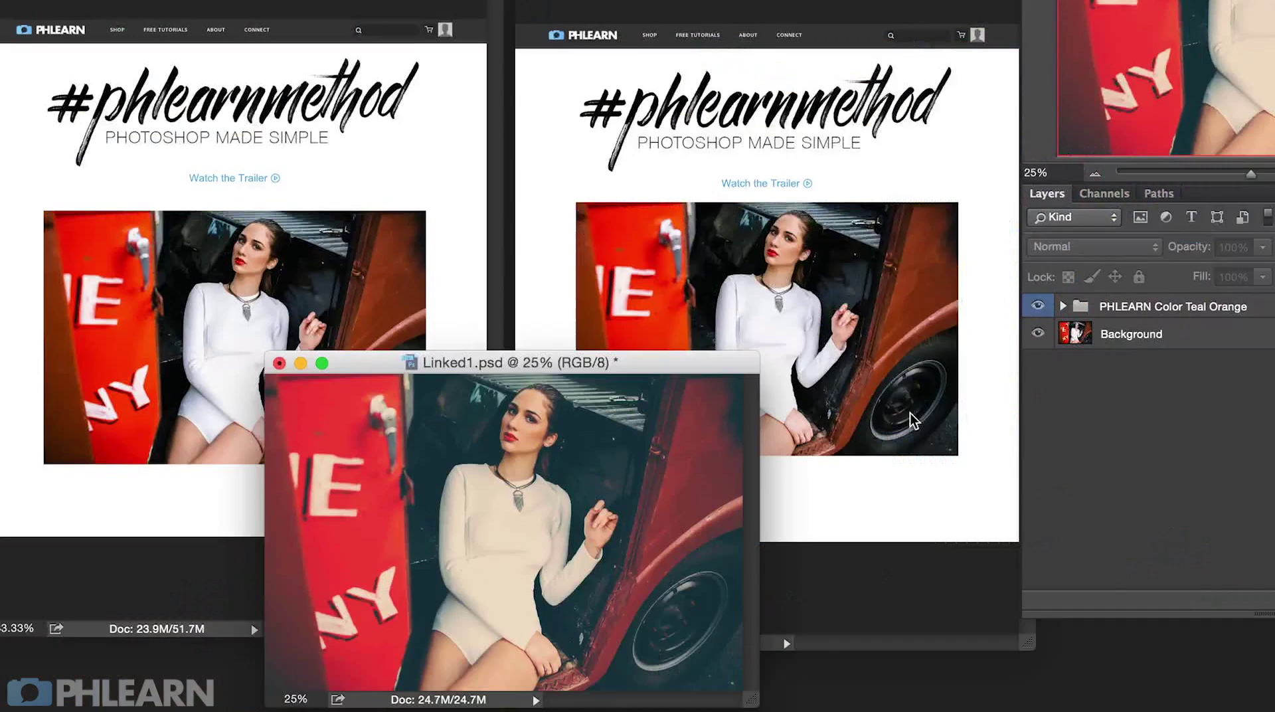
key("super+s")
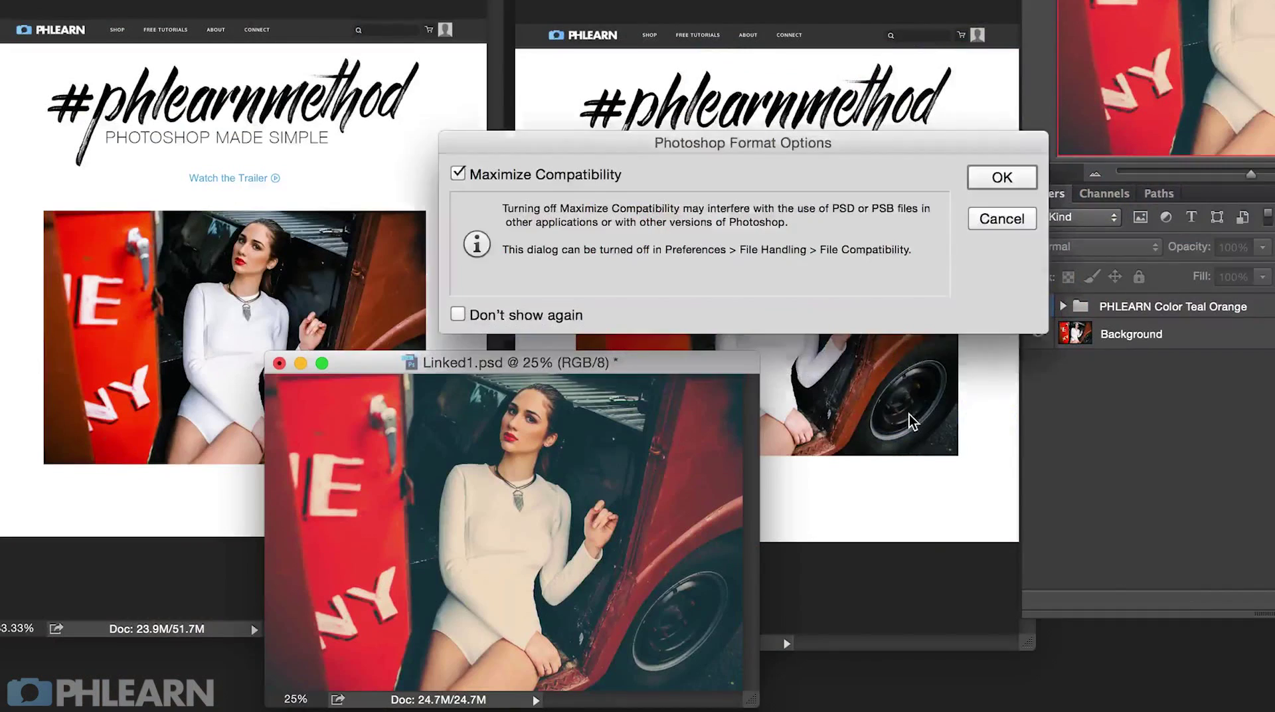
left_click(1003, 177)
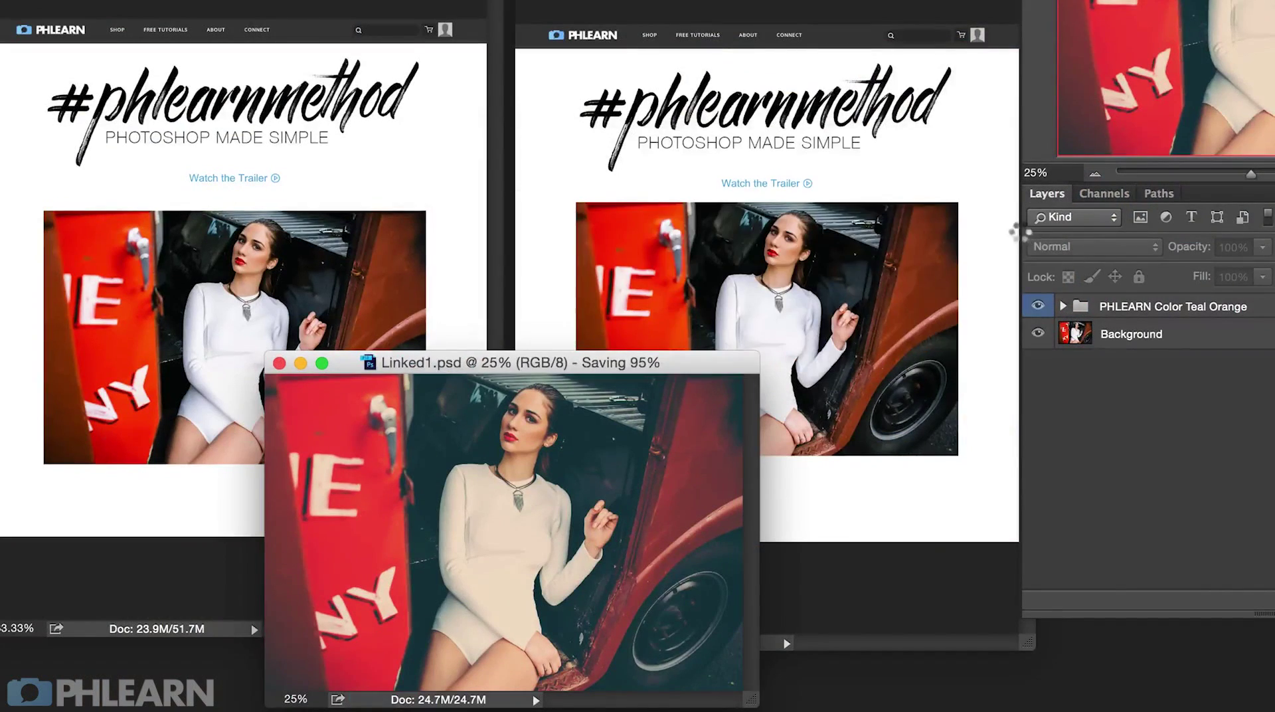